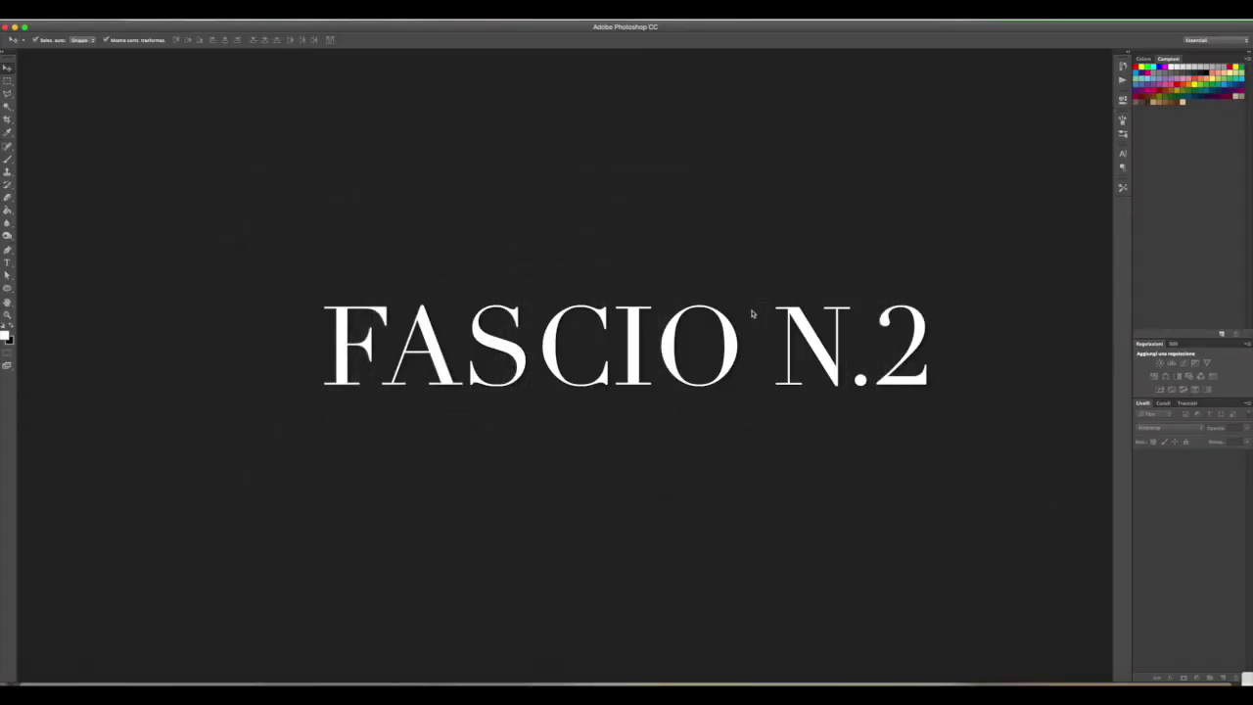
- Open the File menu in the menu bar
left_click(78, 12)
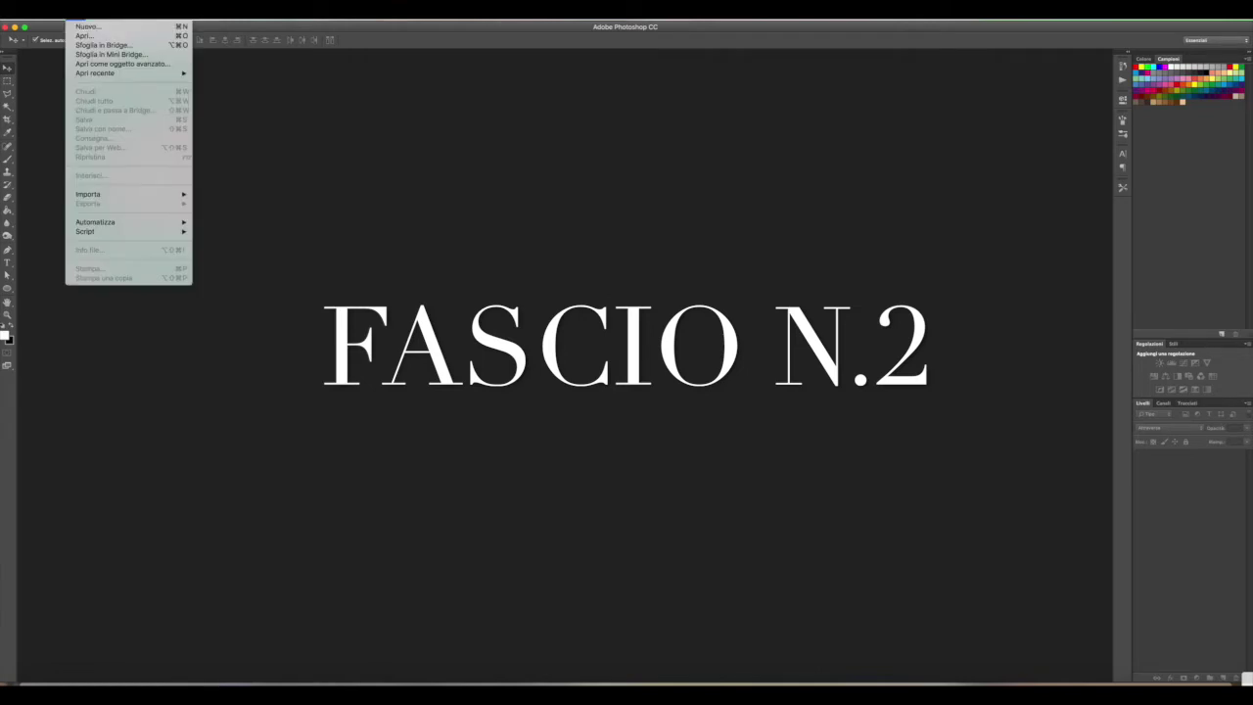
- Create a new document 585 pixels wide
left_click(88, 26)
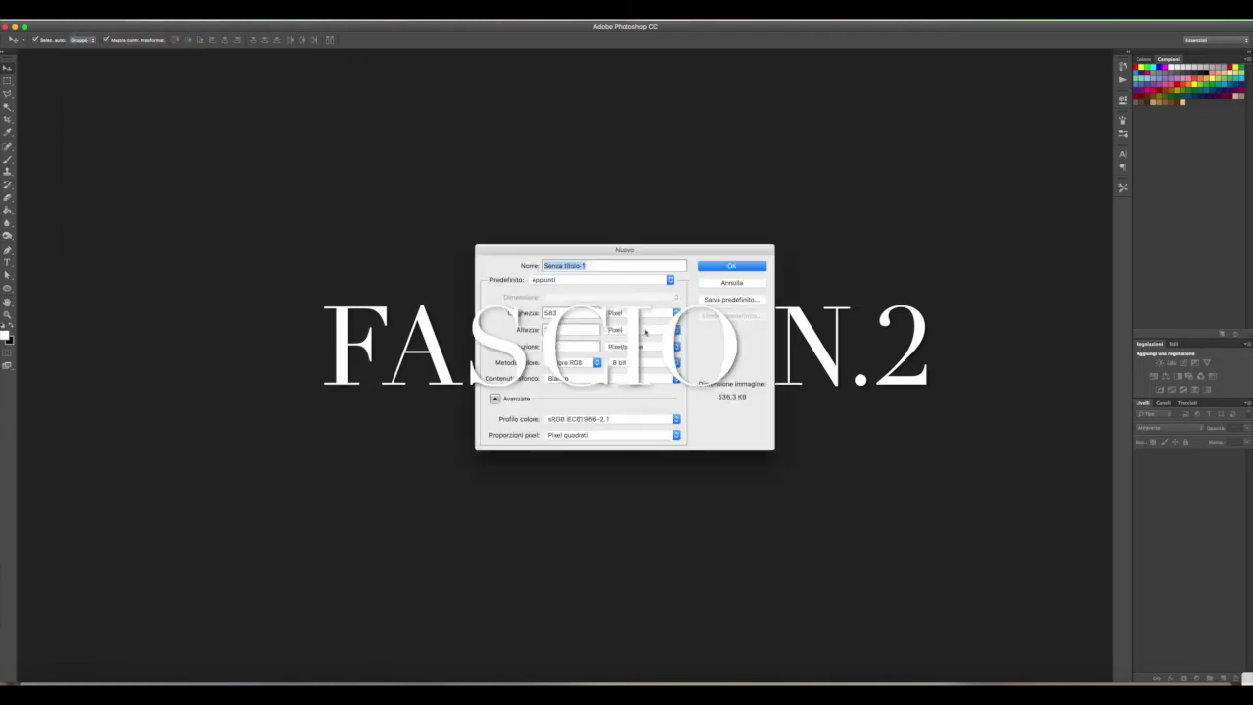
key("Tab")
type("585")
type("3")
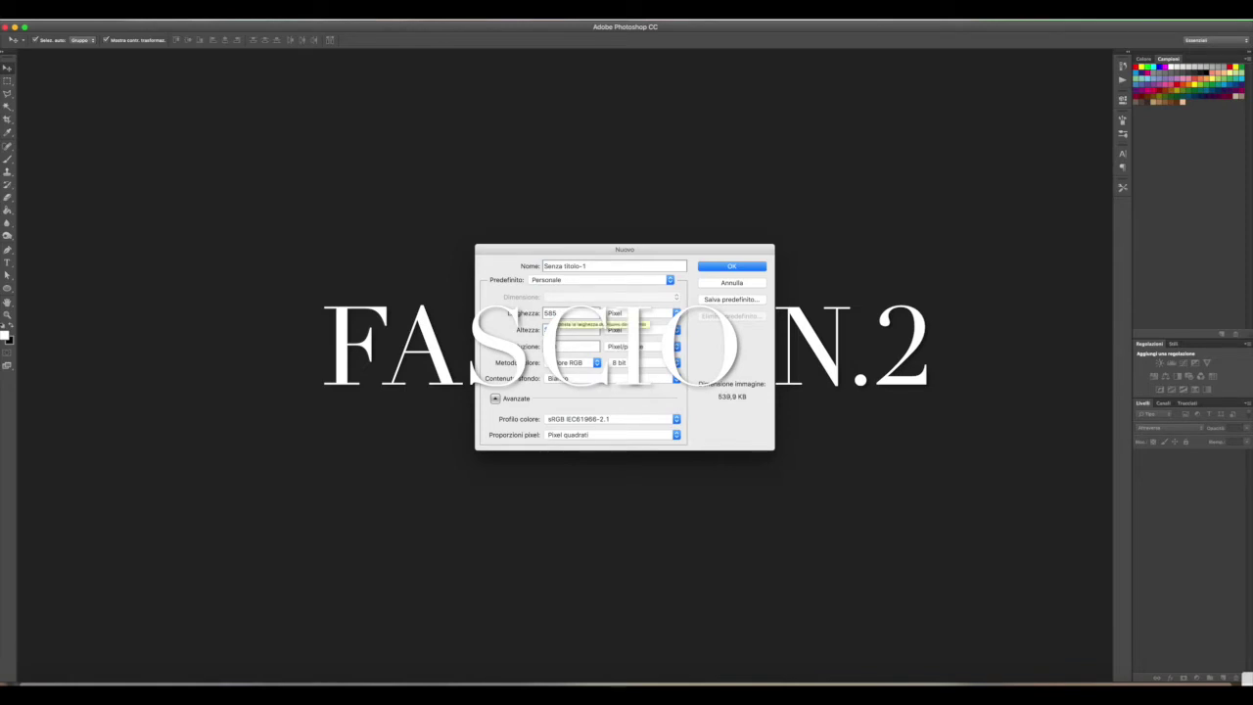
key("Return")
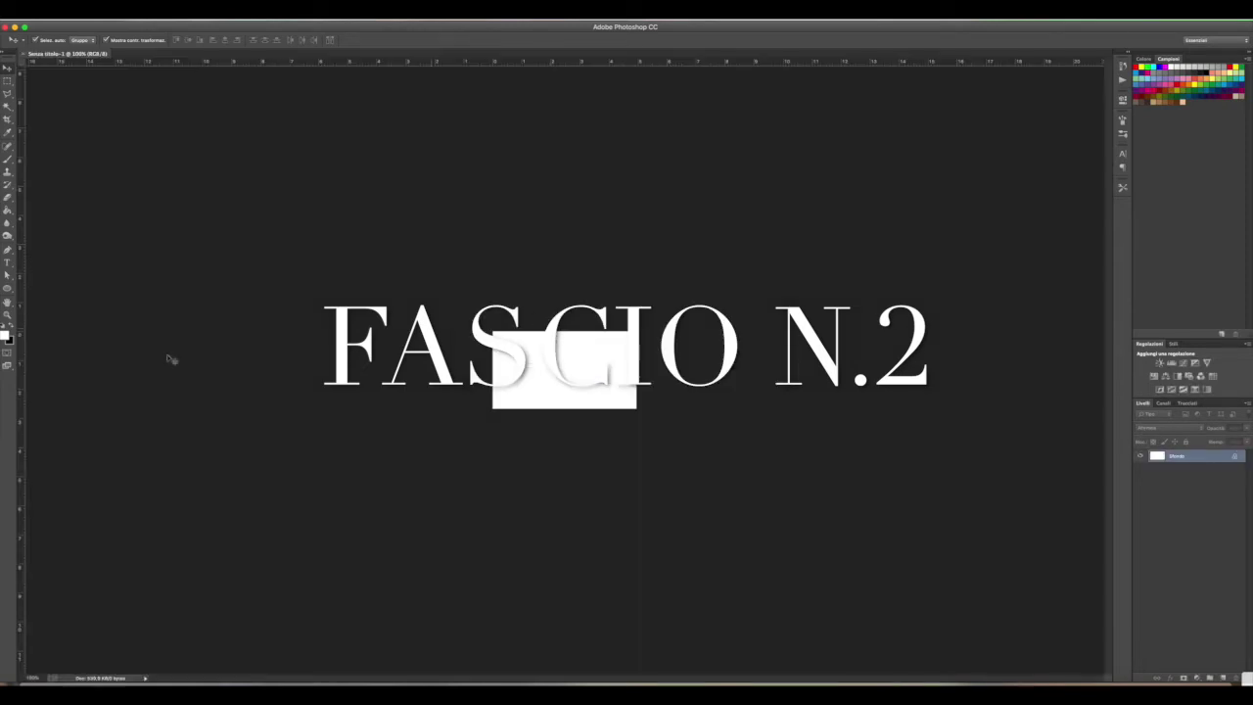
- Swap colours and test a Paint Bucket fill, then restore the white canvas and zoom in
left_click(10, 327)
left_click(7, 209)
left_click(540, 380)
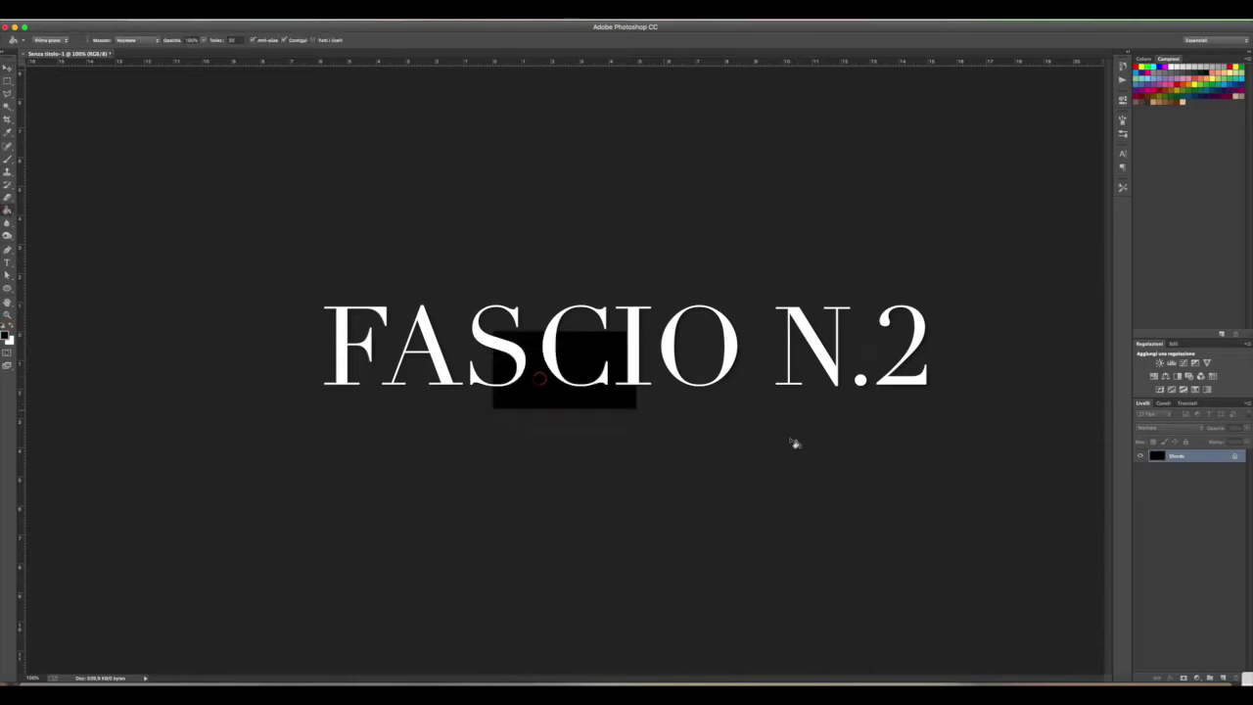
left_click(1222, 677)
key("ctrl+plus")
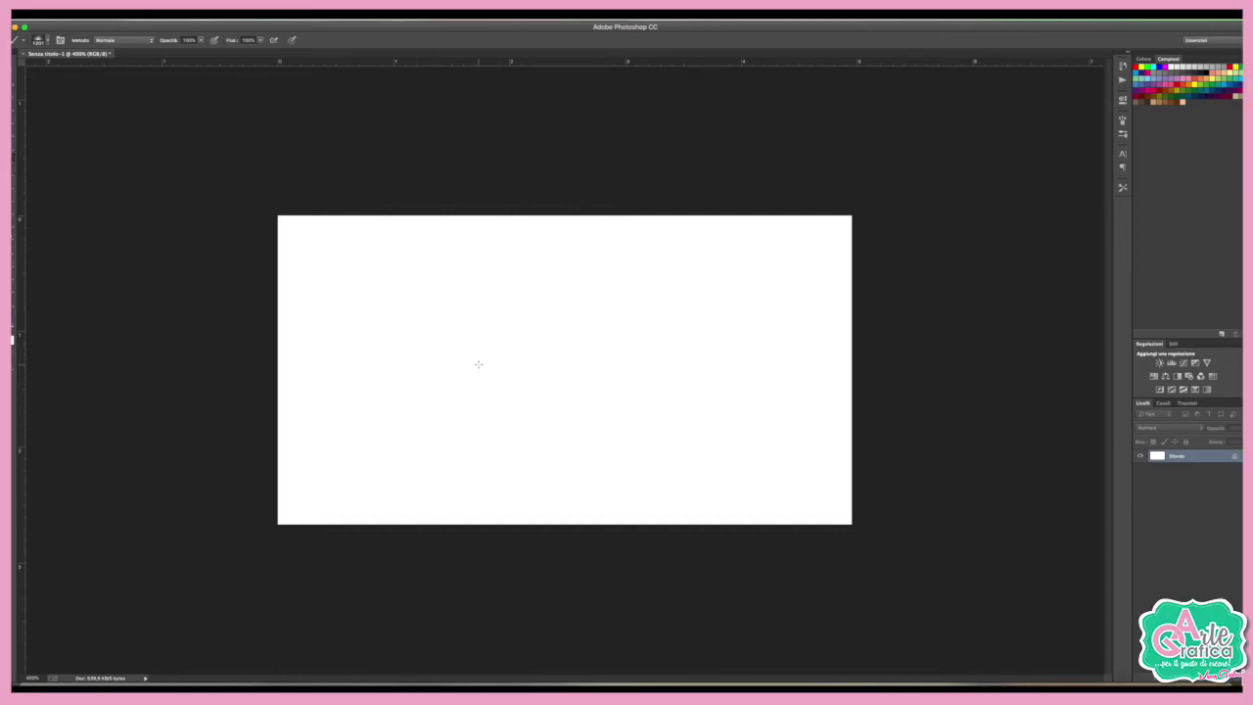
- Draw a four-anchor Pen path that dips down, then sweeps up toward the upper right
left_click(48, 42)
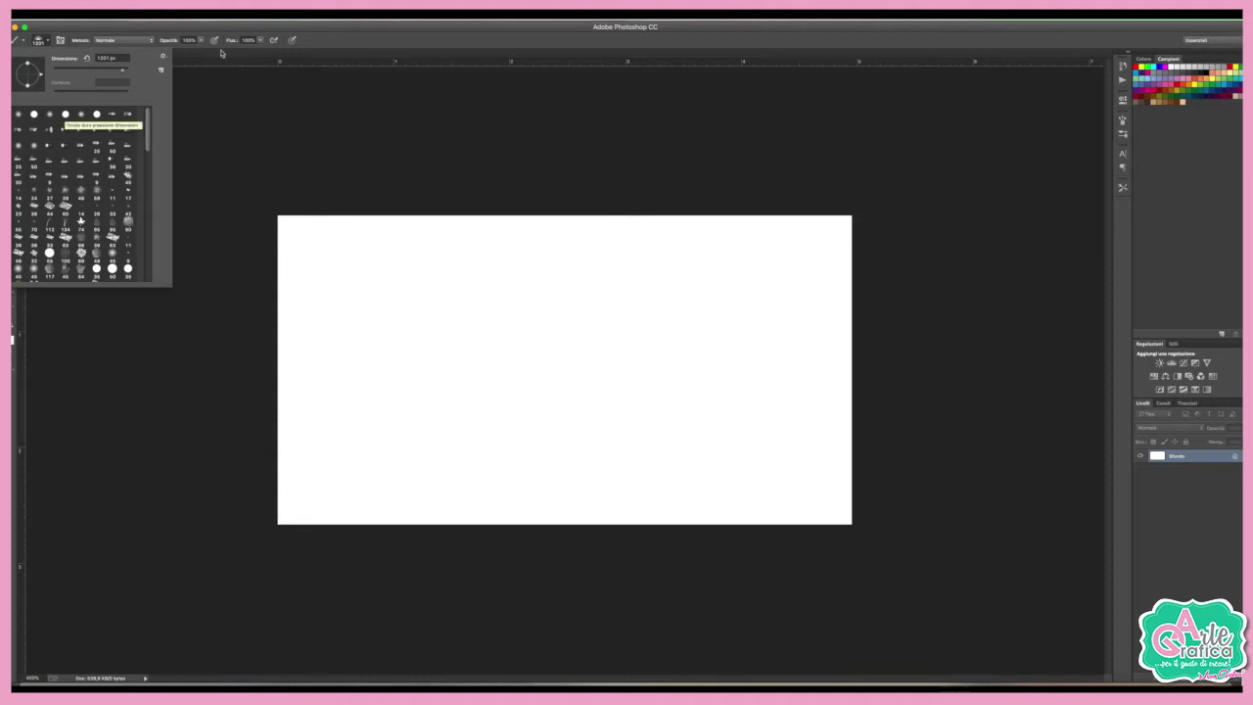
key("Return")
key("p")
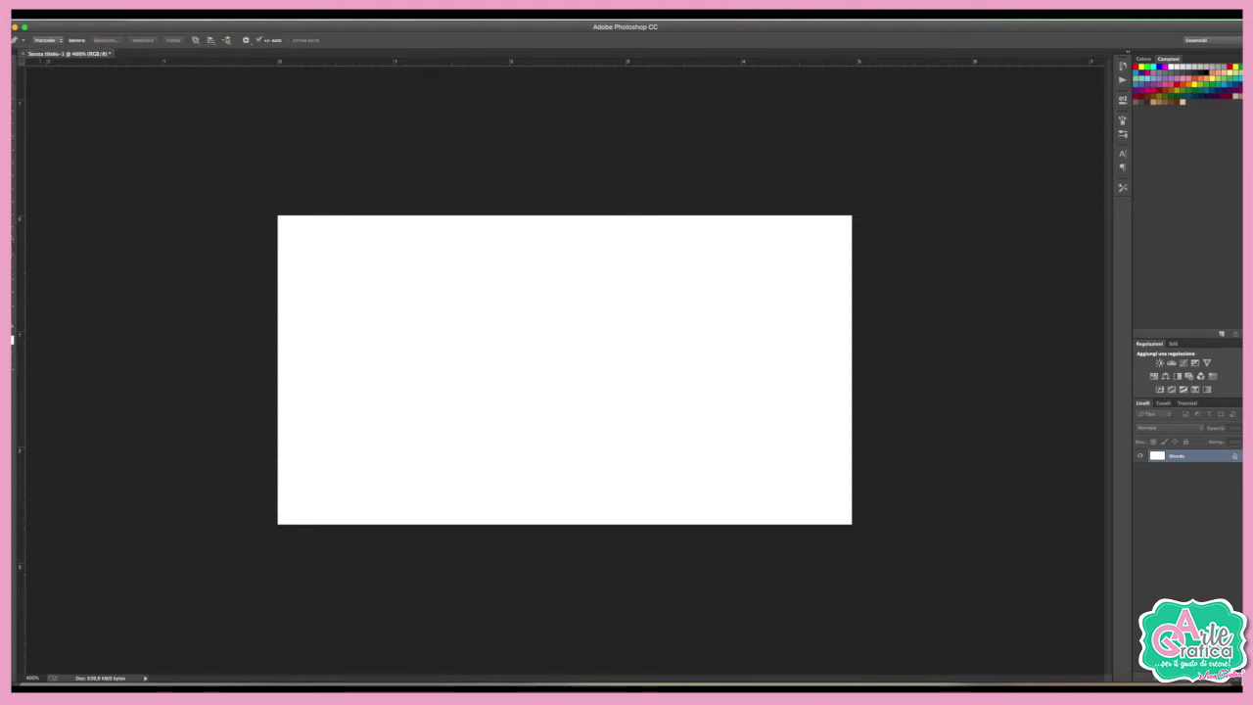
left_click(327, 318)
left_click_drag(457, 416, 523, 494)
left_click(457, 416, "alt")
left_click_drag(694, 416, 839, 343)
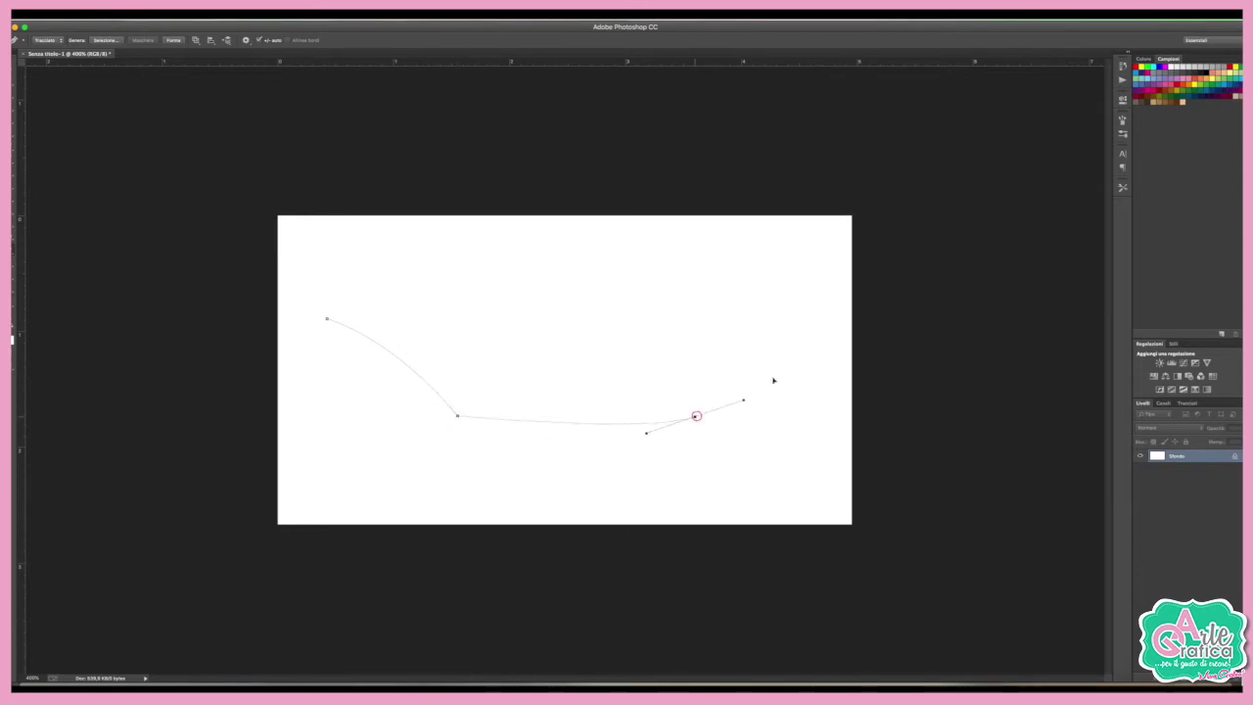
left_click_drag(794, 302, 867, 268)
left_click(795, 302, "alt")
left_click(13, 73)
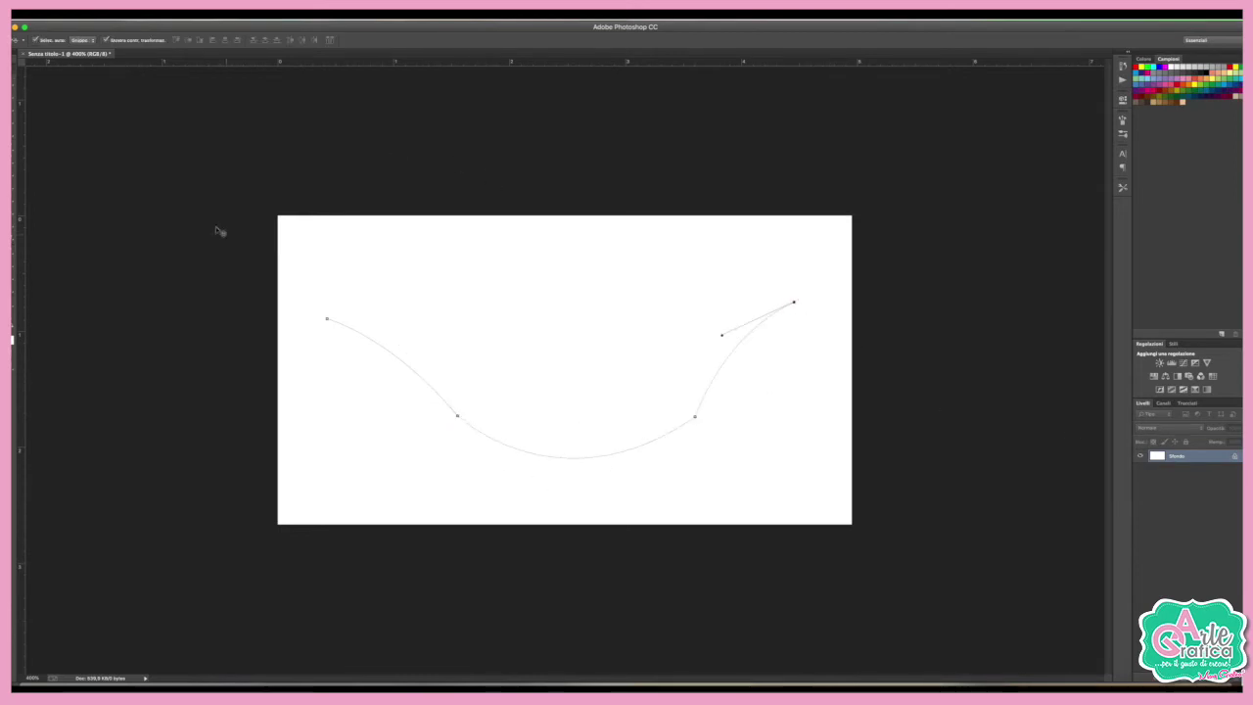
- Choose a hard round brush and raise its spacing to 146%
key("b")
left_click(45, 43)
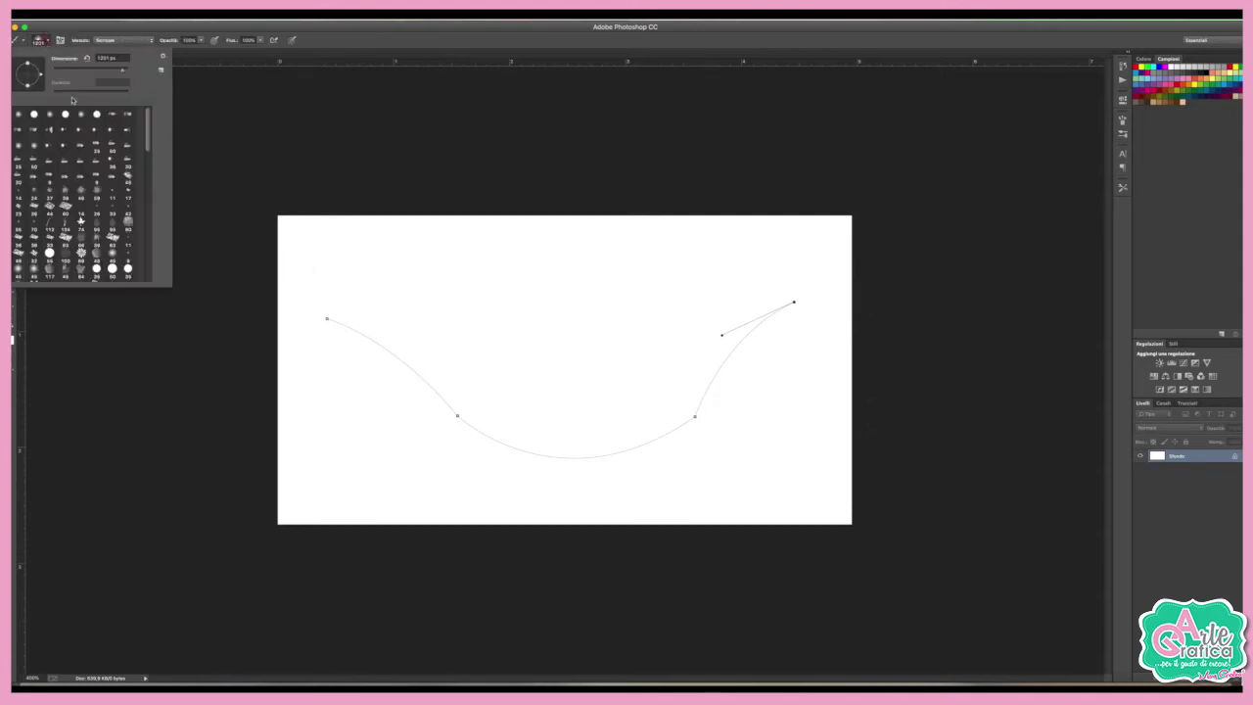
left_click(66, 116)
left_click(1122, 121)
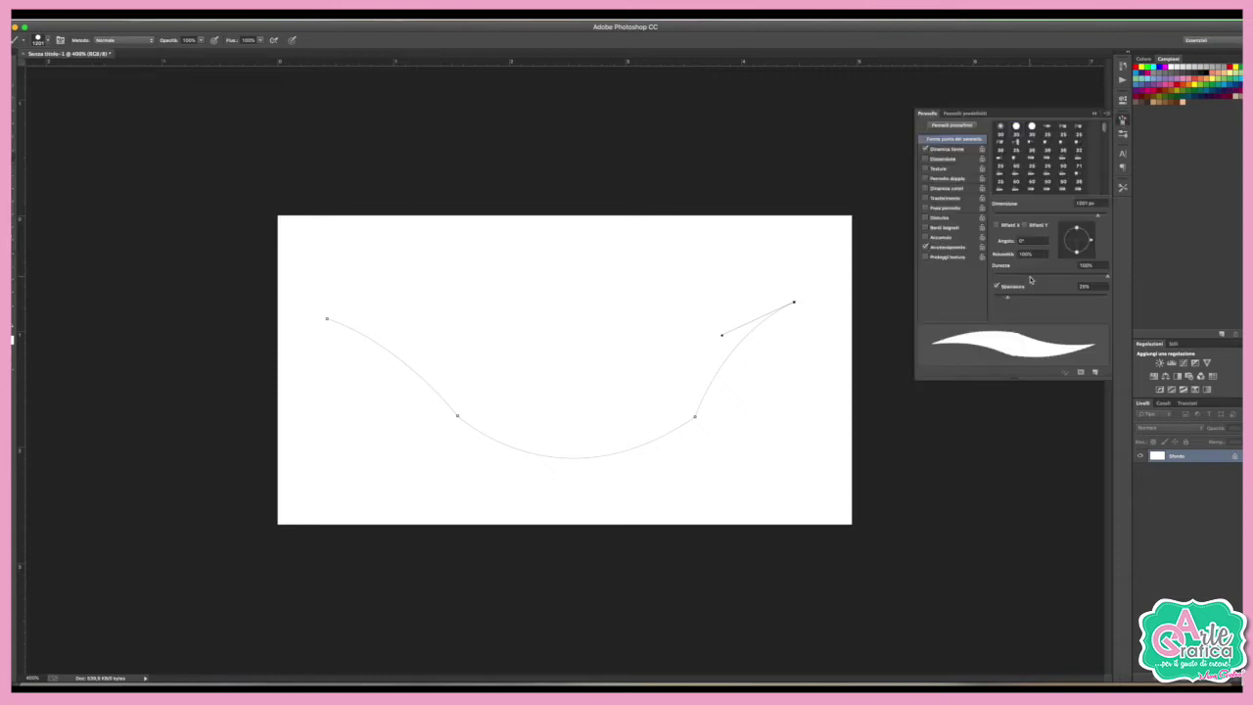
left_click_drag(1015, 299, 1061, 300)
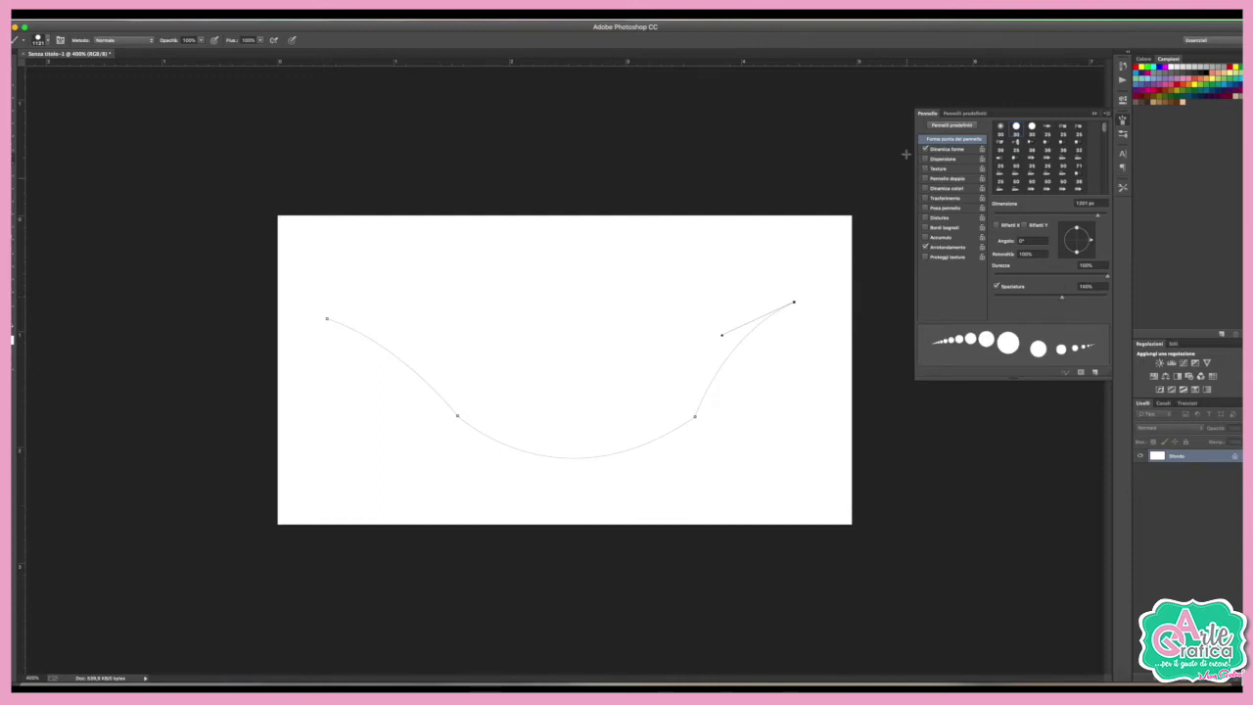
- Add size jitter under Shape Dynamics and scatter the dots along both axes with count jitter
left_click(955, 150)
left_click_drag(1004, 136, 1076, 136)
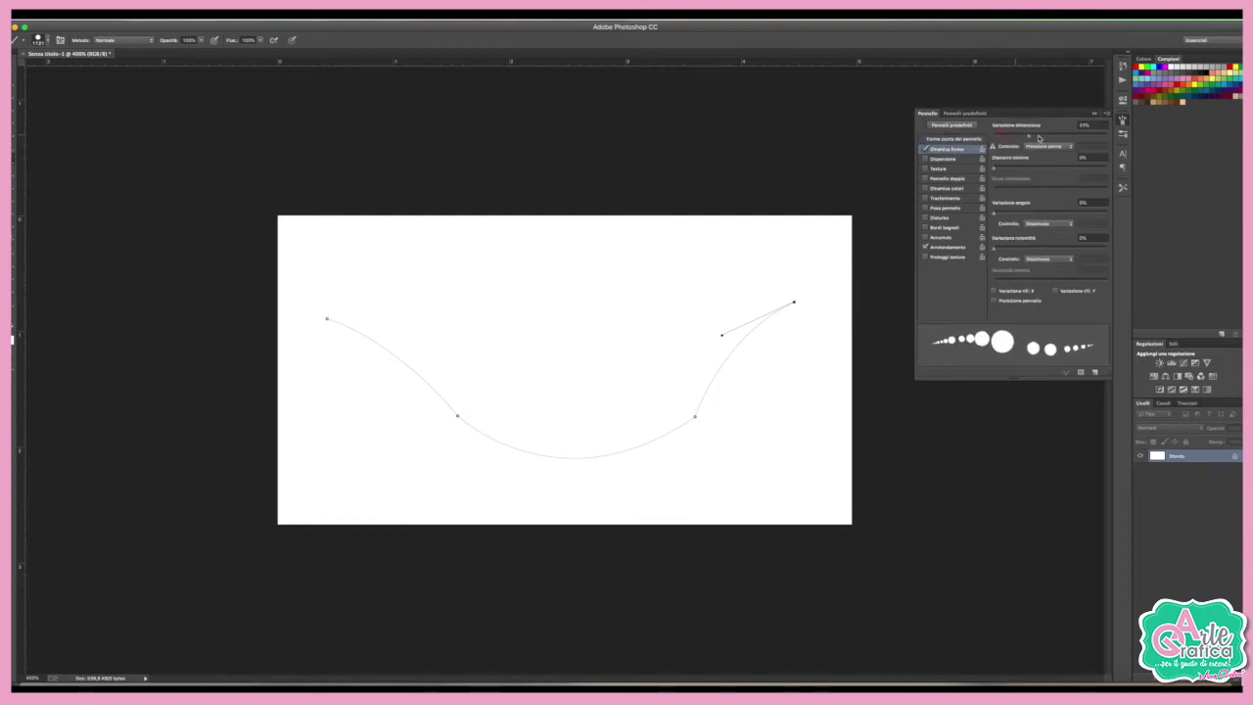
mouse_move(998, 168)
left_mouse_down()
mouse_move(1034, 168)
mouse_move(982, 168)
left_mouse_up()
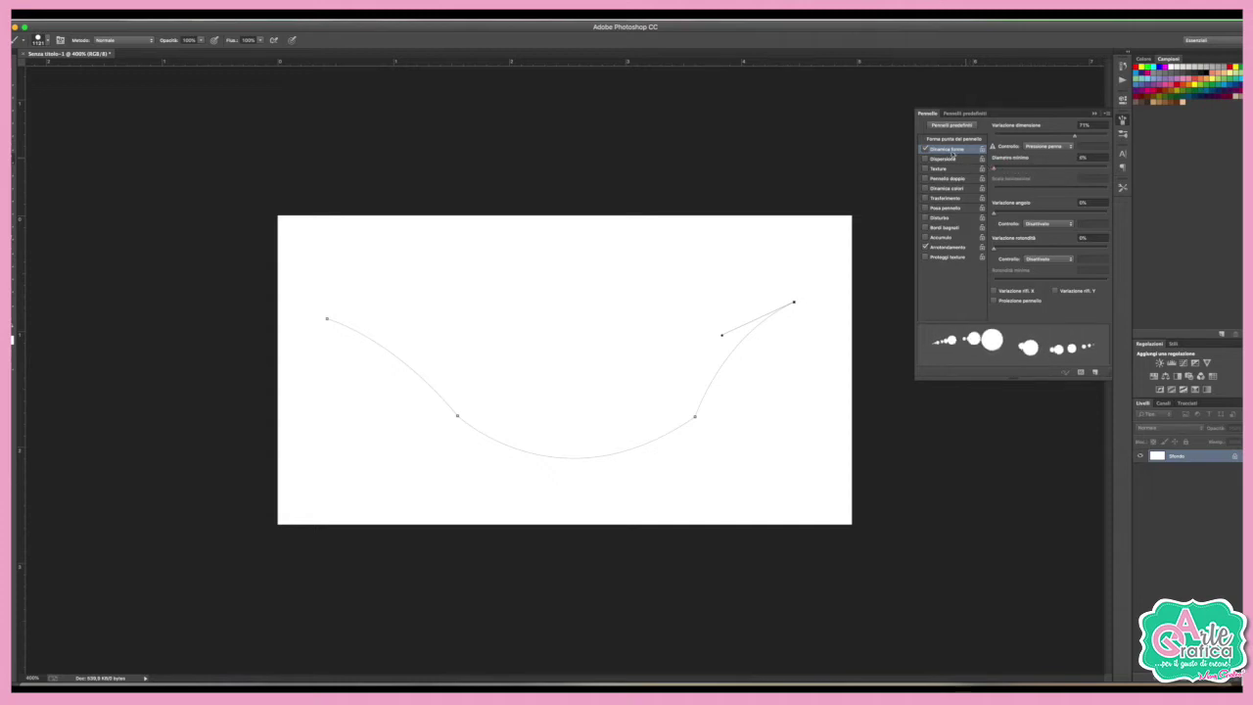
left_click(942, 159)
left_click(1031, 126)
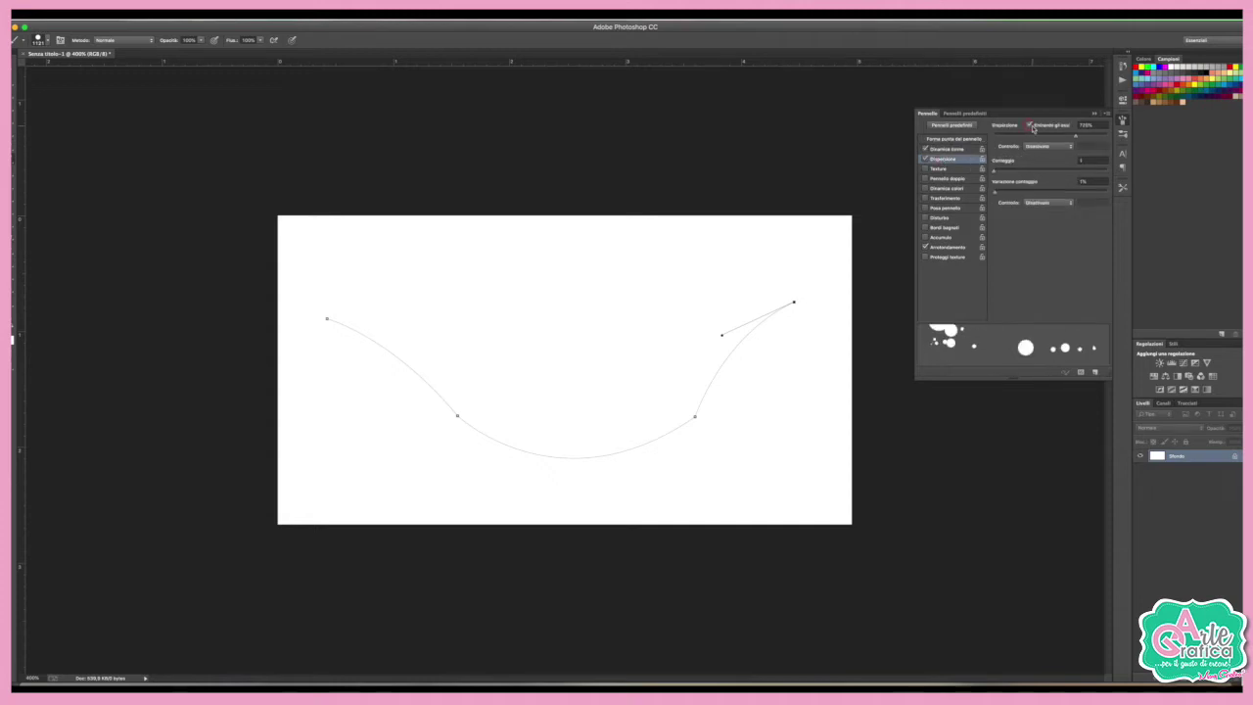
left_click_drag(1073, 138, 1074, 148)
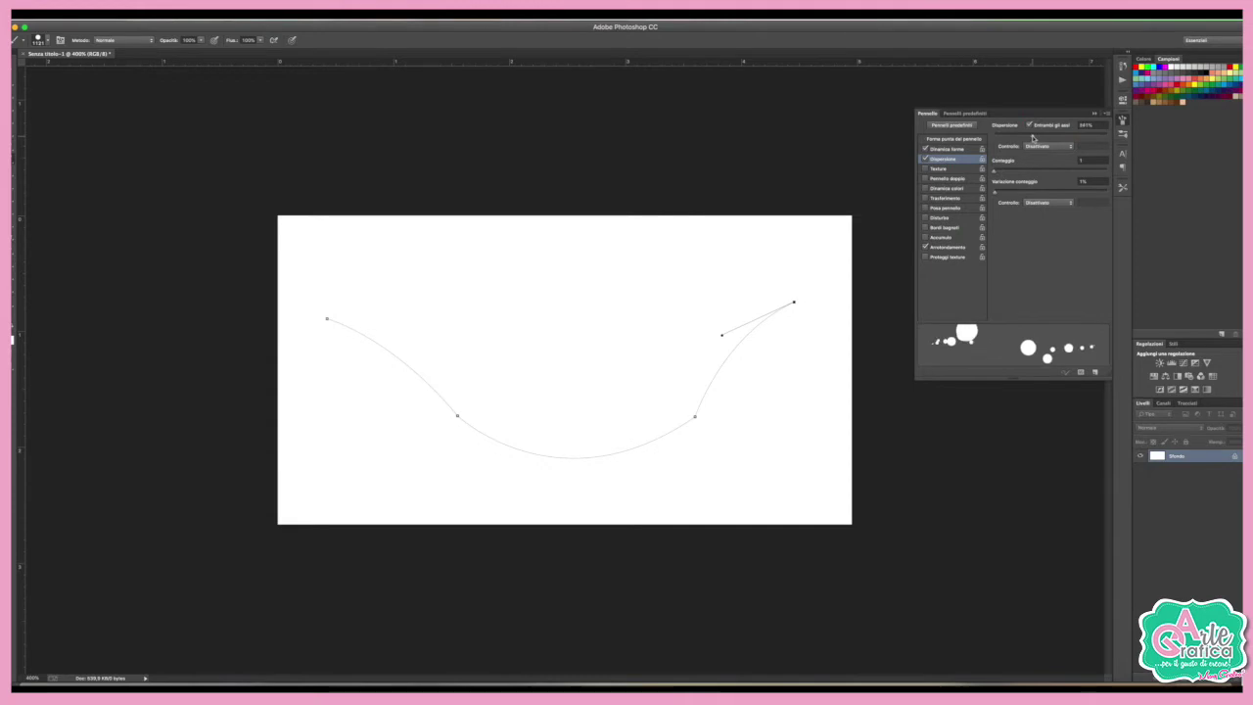
left_click_drag(1073, 148, 1089, 149)
left_click_drag(1004, 172, 1011, 173)
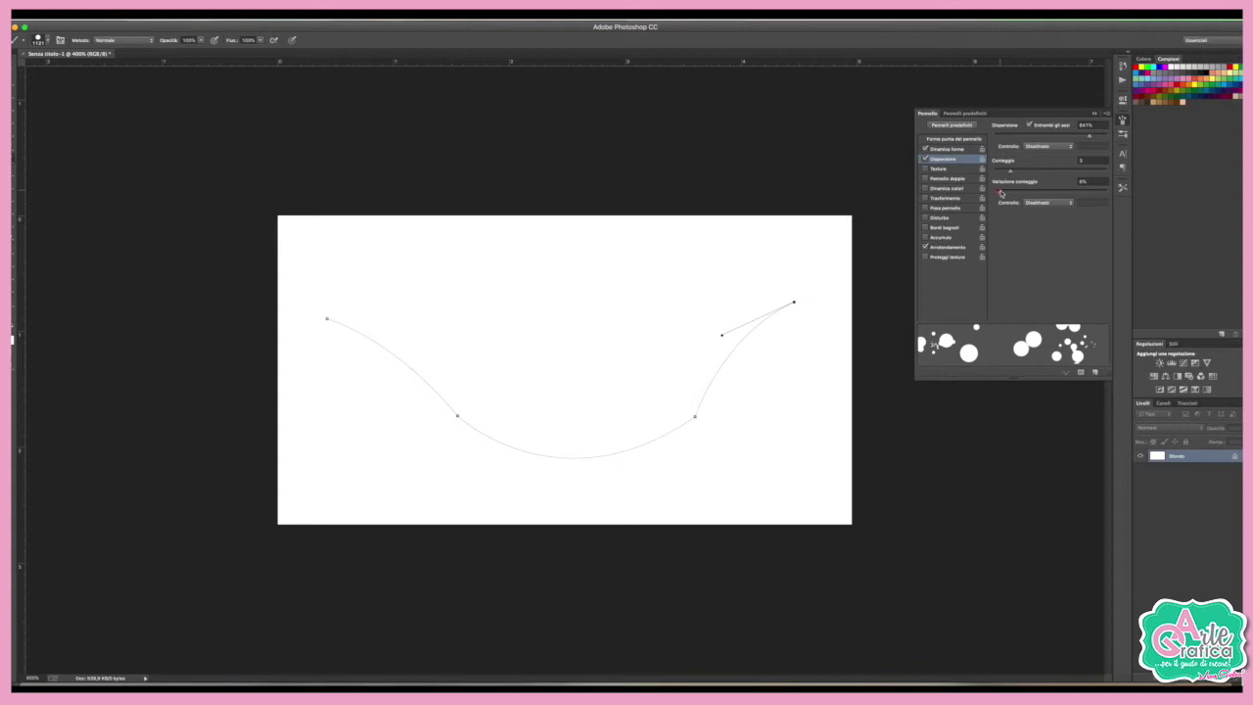
left_click_drag(1028, 194, 1061, 195)
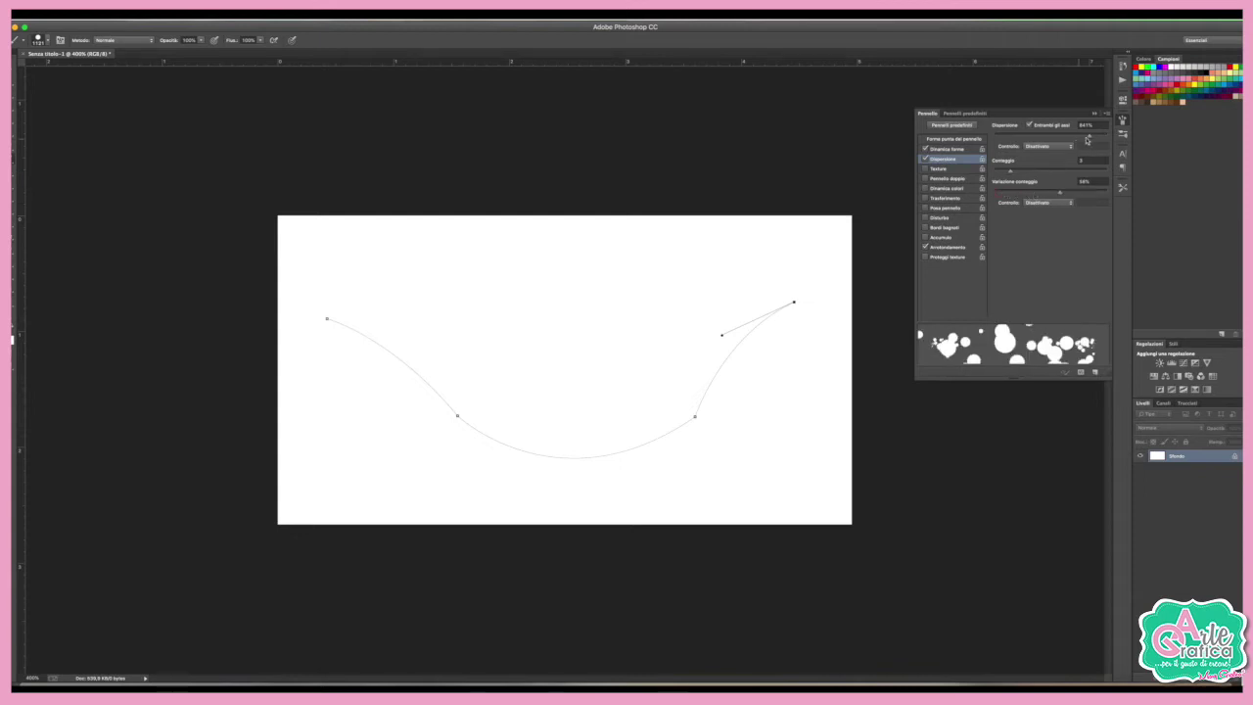
- Add a new empty layer, set the brush to 25 px, and set scatter count to 1
key("ctrl+shift+alt+n")
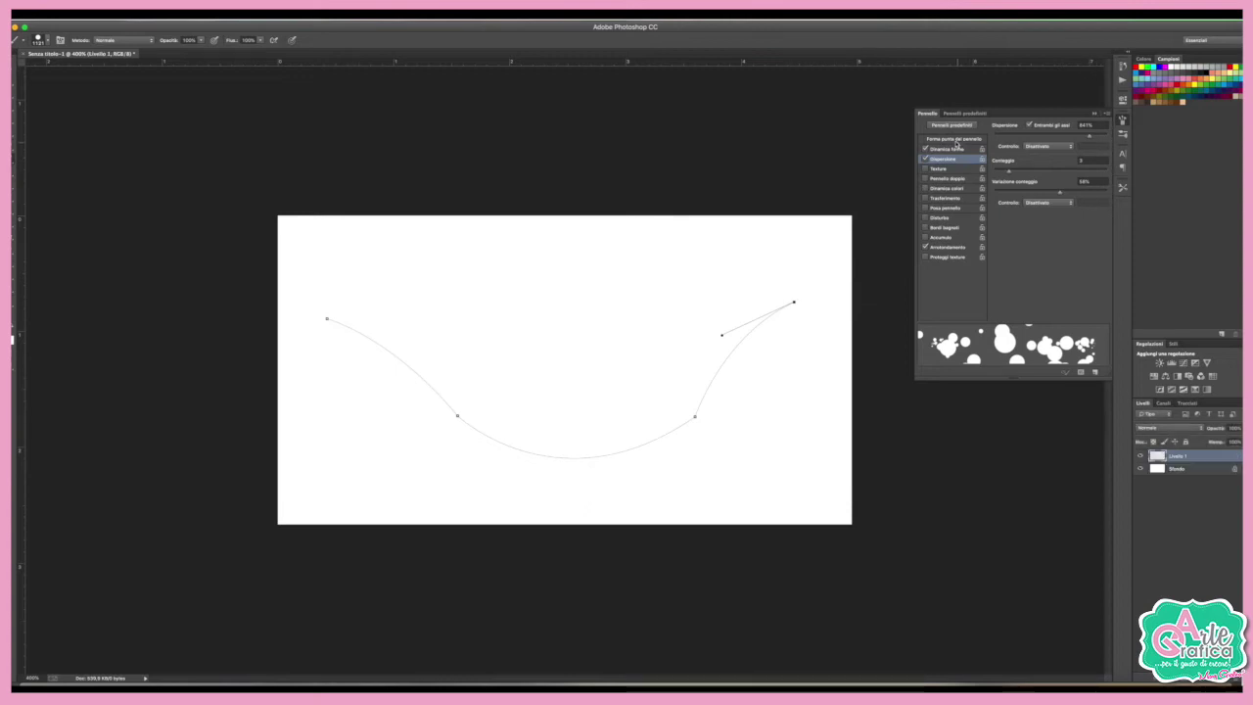
left_click(955, 139)
left_click_drag(1098, 214, 1008, 217)
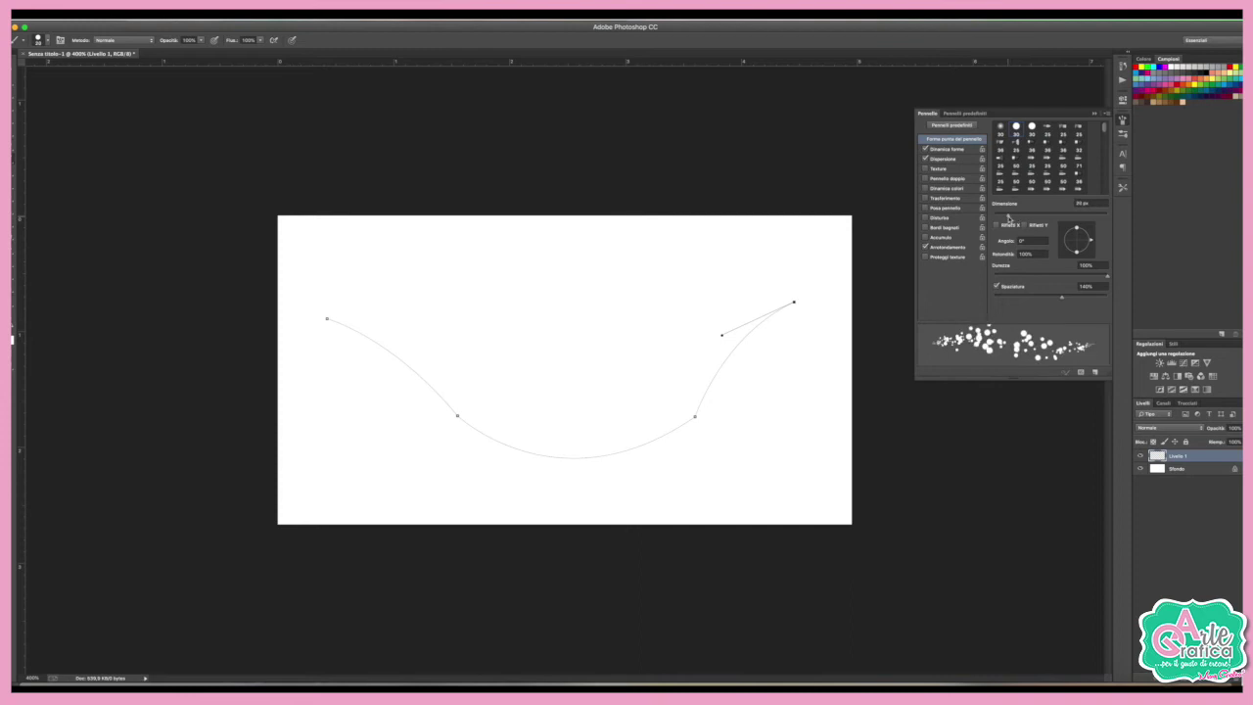
left_click(944, 158)
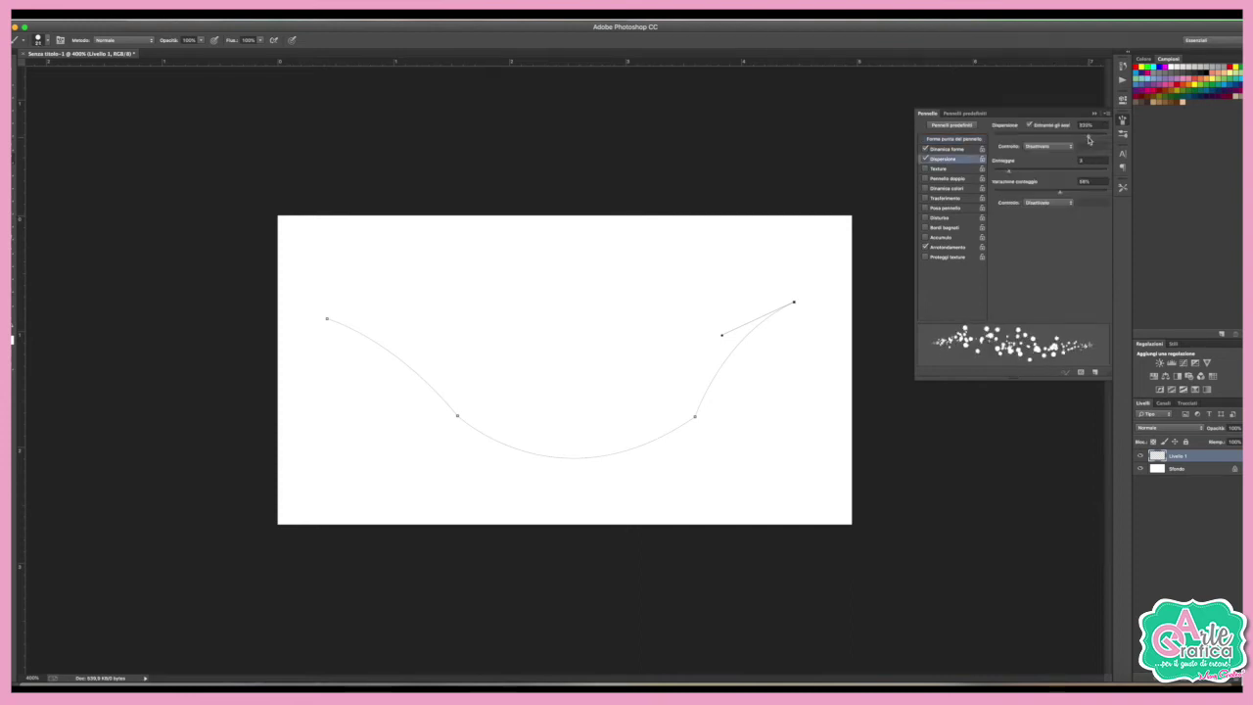
left_click_drag(1010, 172, 993, 172)
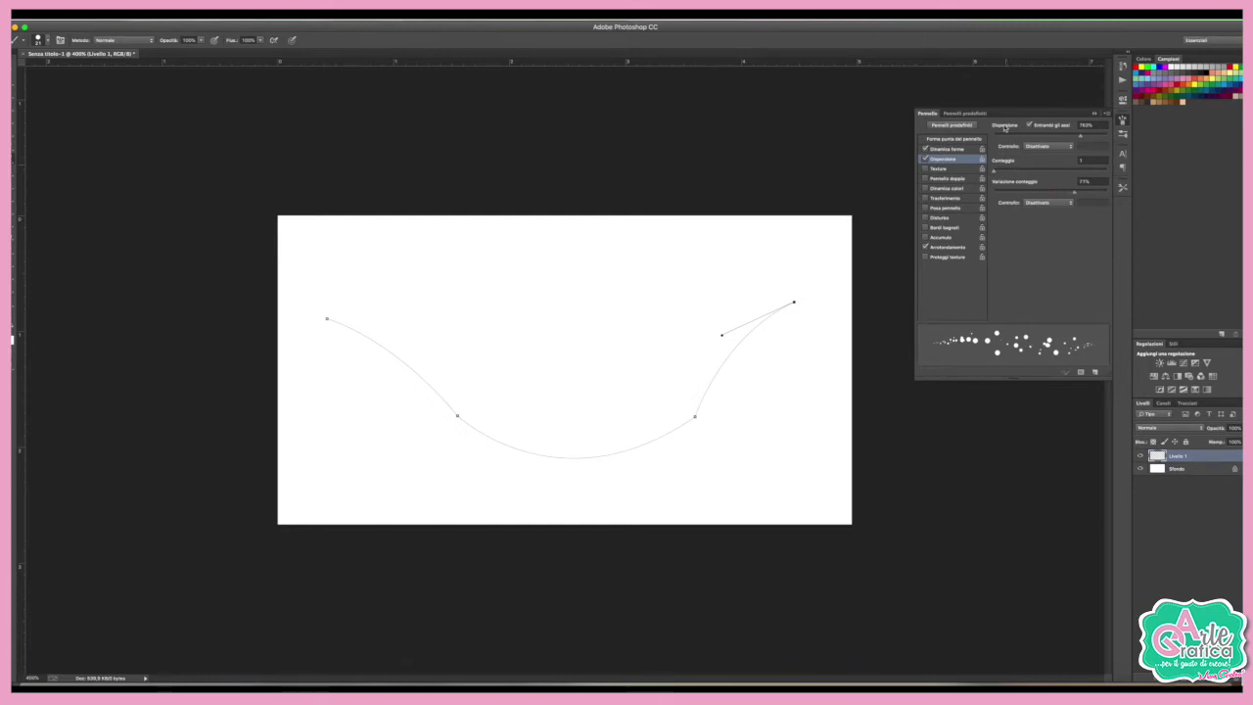
left_click(1095, 113)
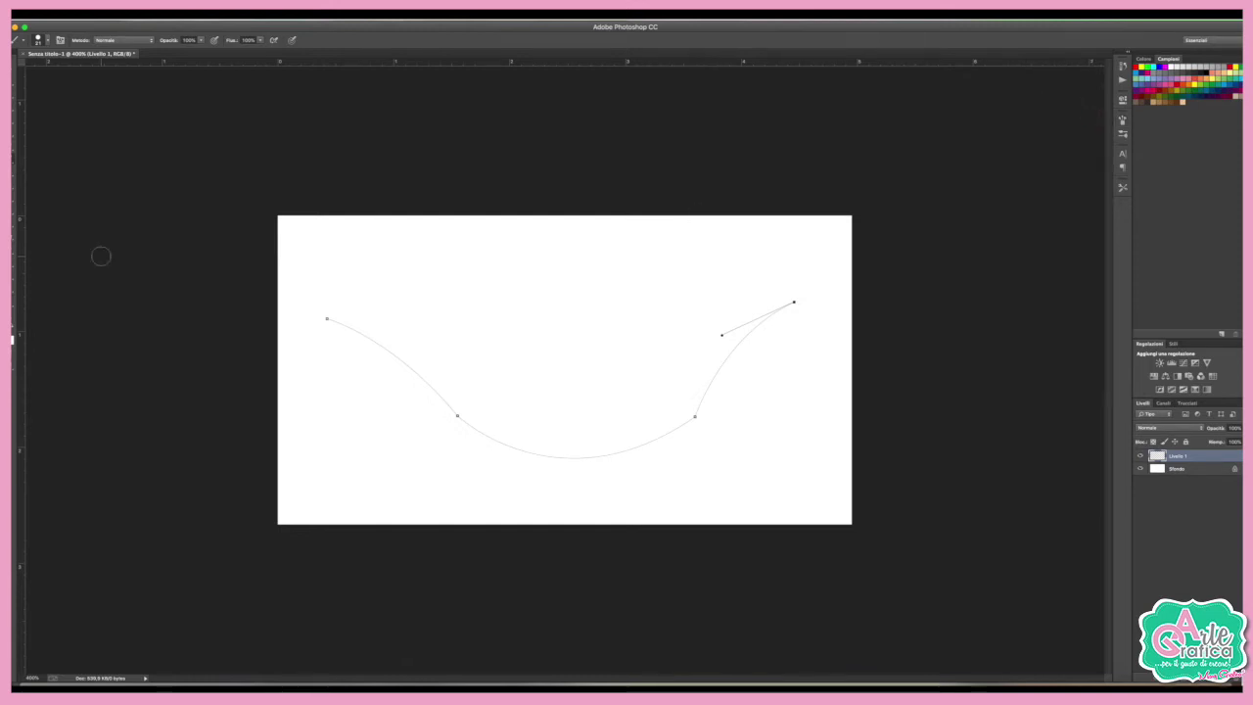
- Stroke the curved path on Livello 1 with the scattered-dot brush
key("p")
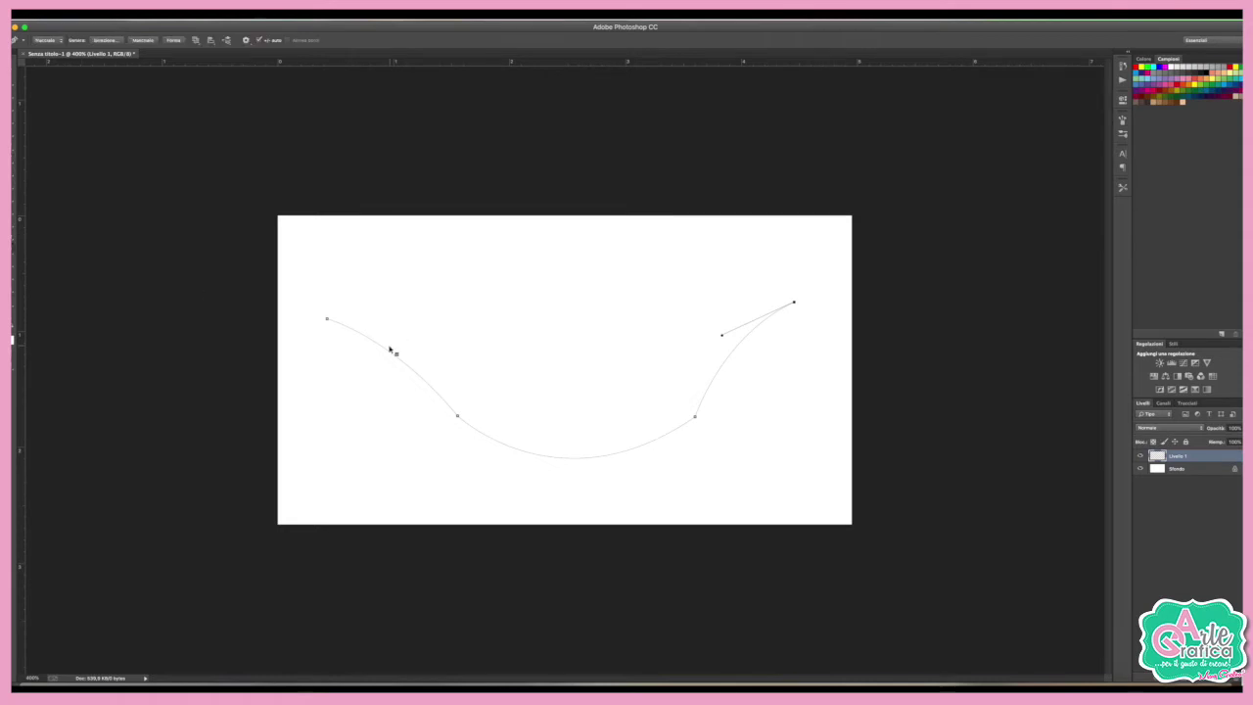
right_click(384, 347)
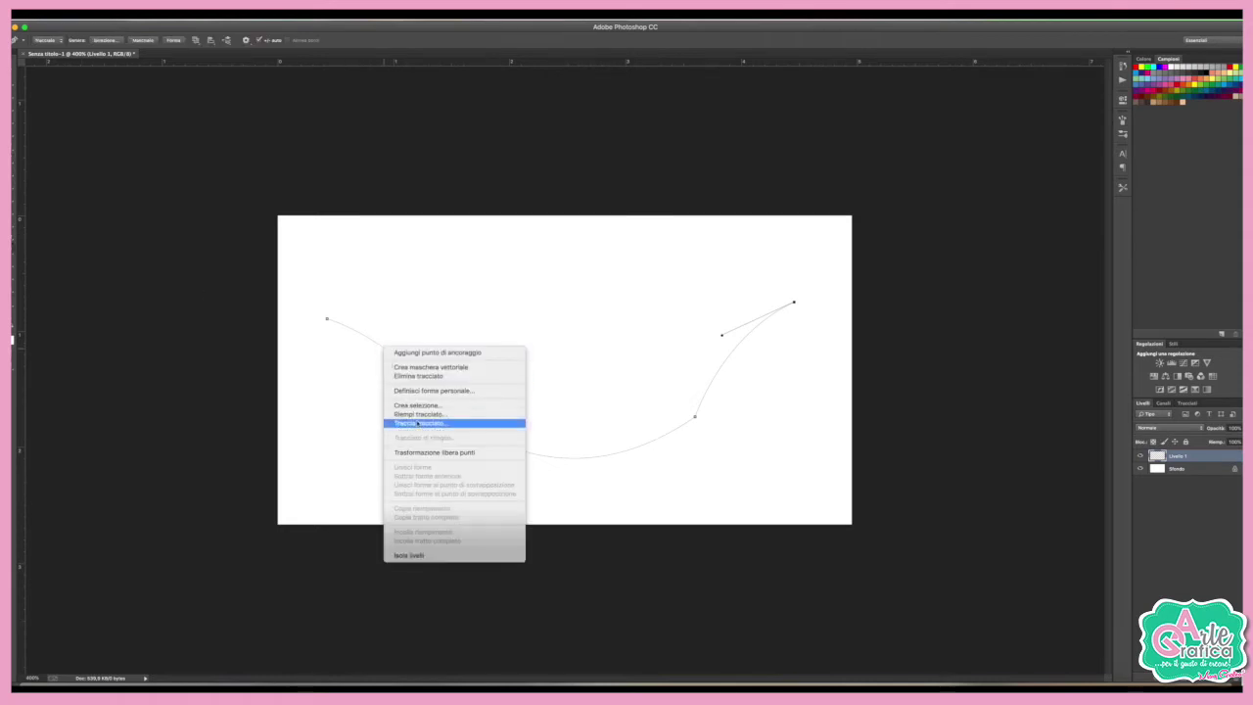
left_click(1185, 488)
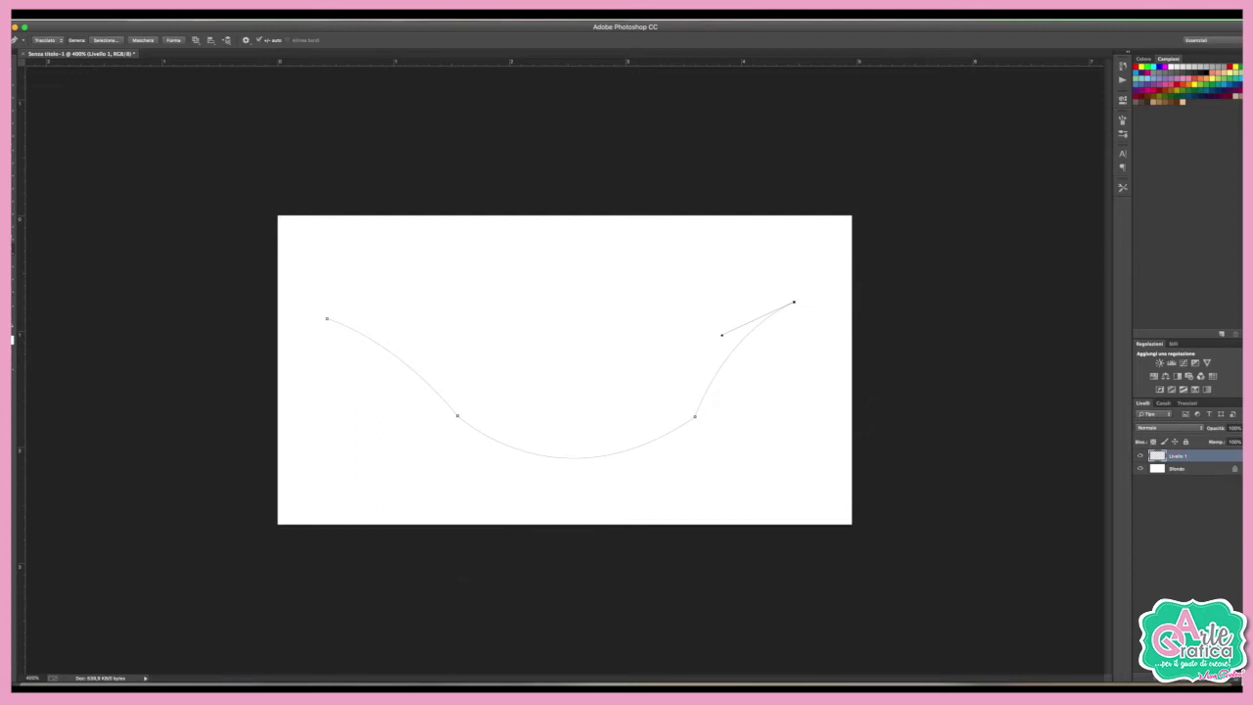
right_click(360, 336)
left_click(401, 408)
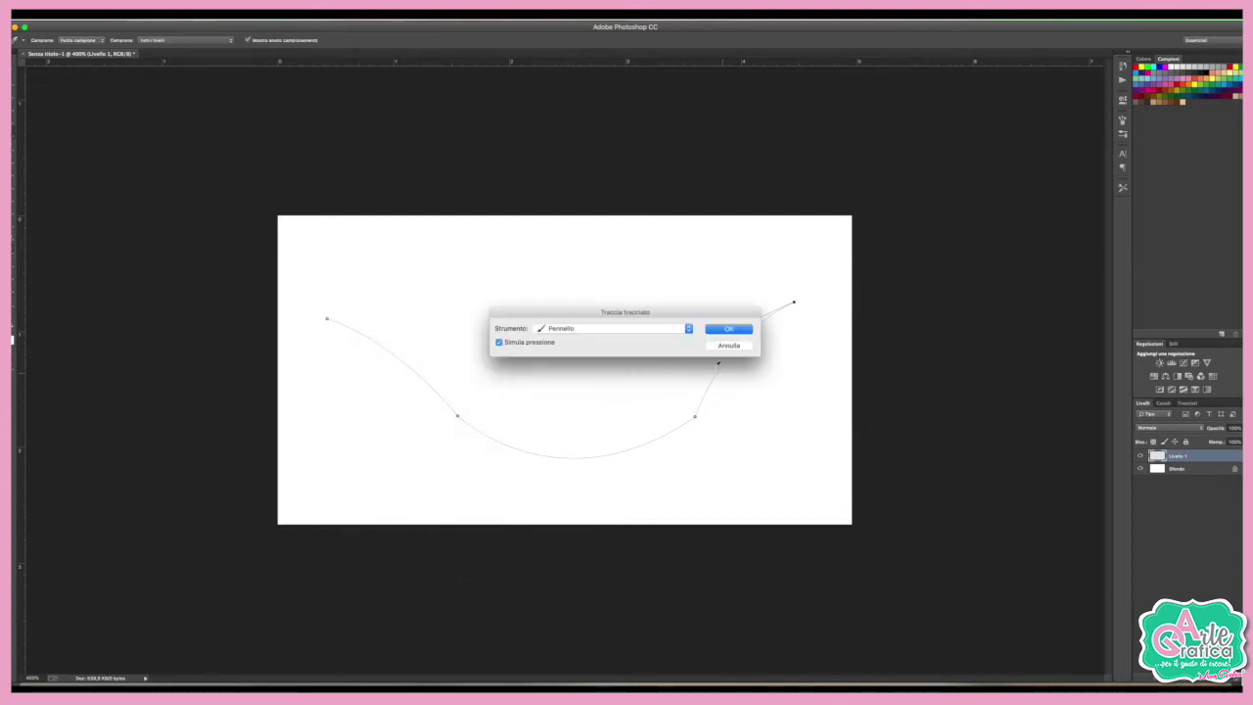
left_click(719, 331)
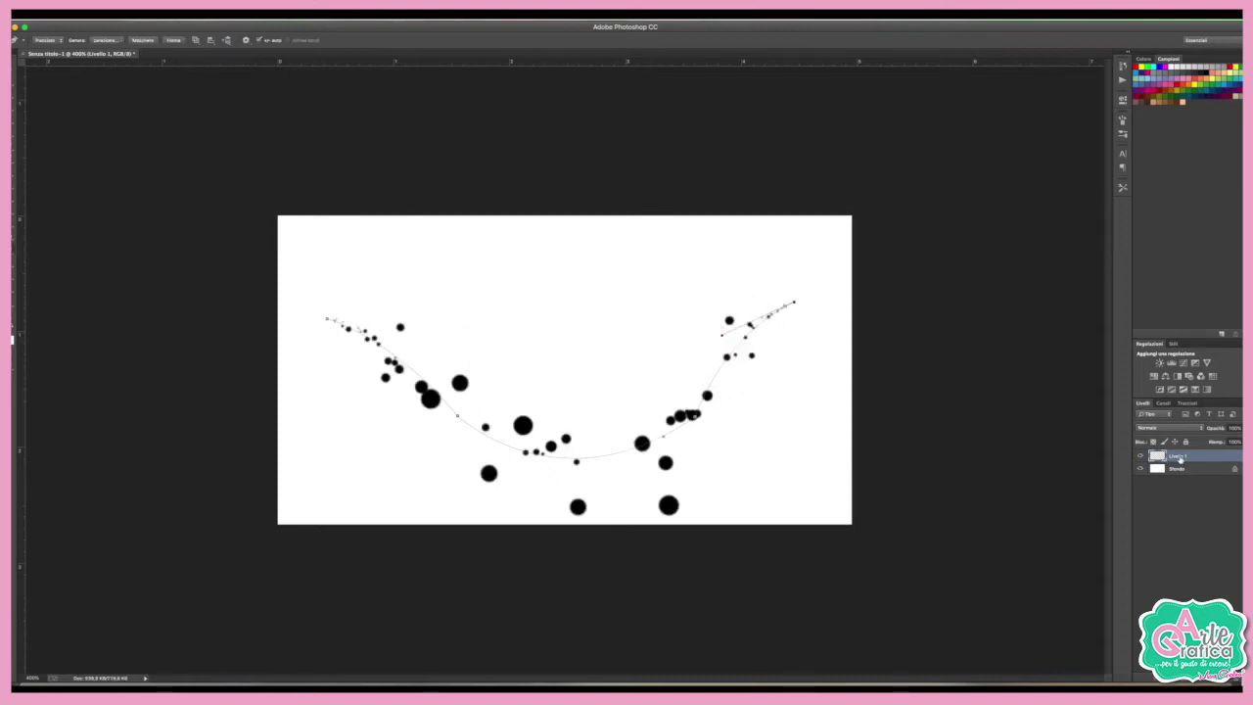
- Duplicate the dot layer and scale the copy larger, shifting it higher
key("ctrl+j")
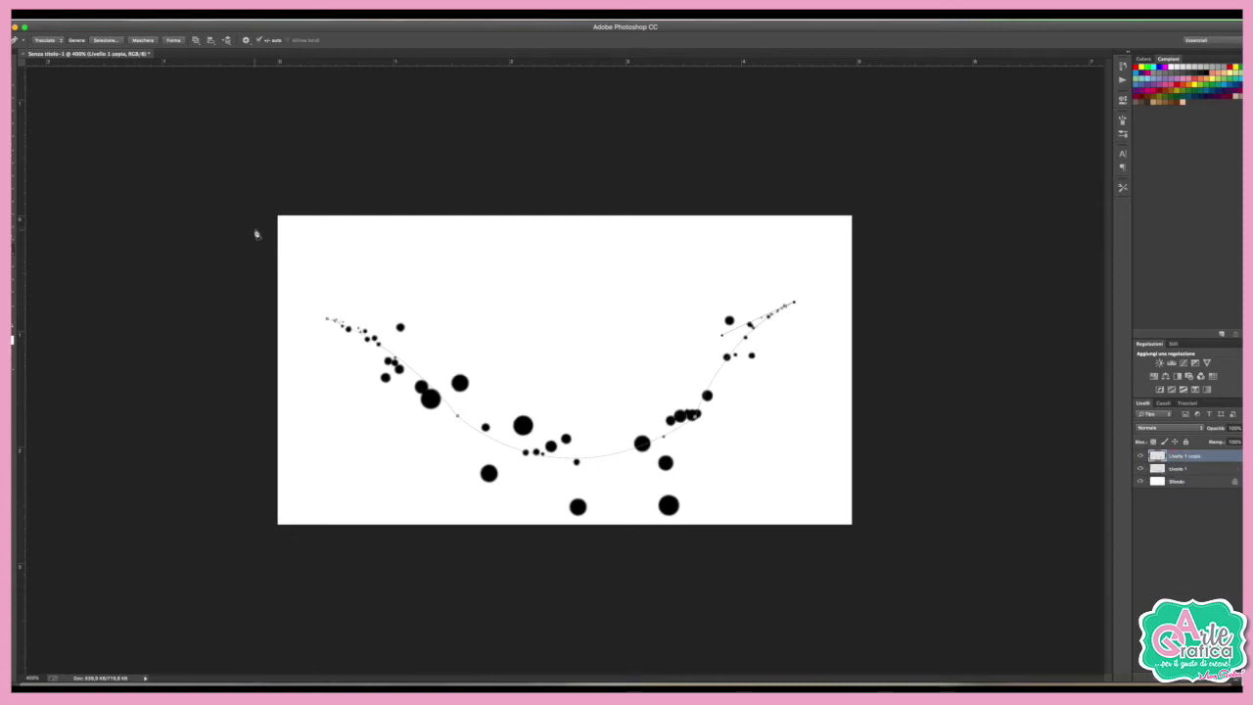
key("v")
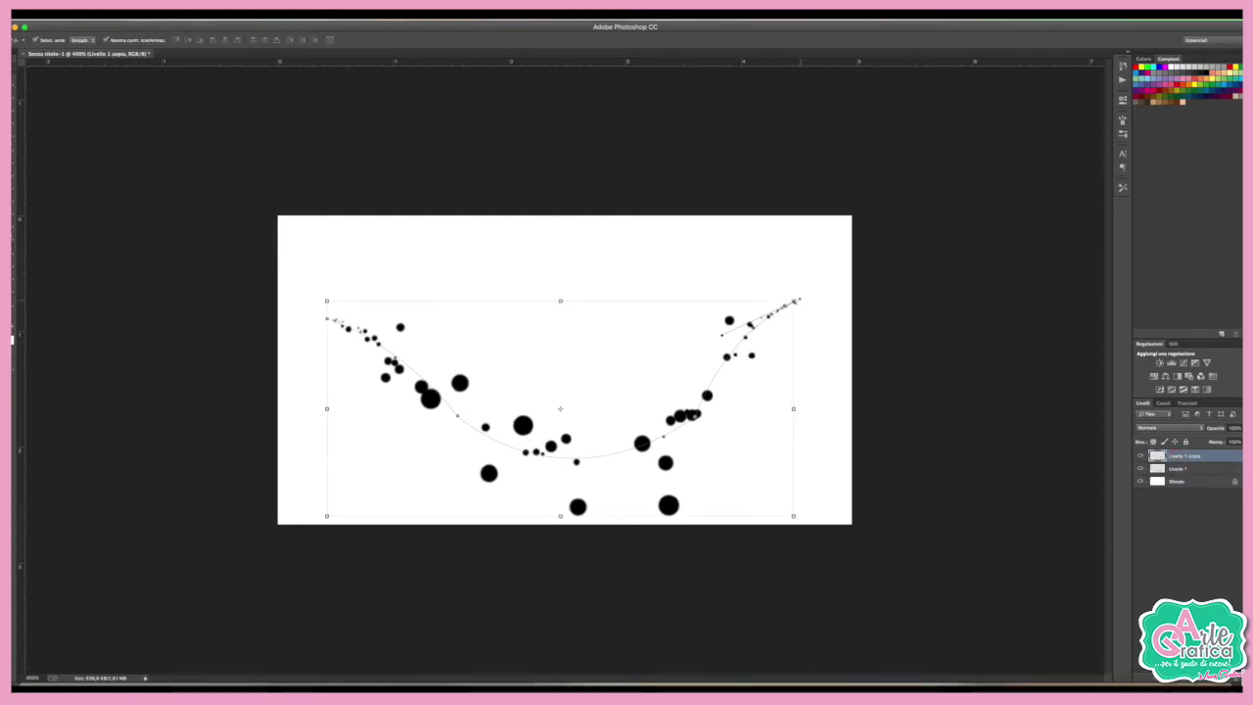
left_click_drag(802, 304, 850, 274)
left_click_drag(723, 418, 711, 374)
key("Return")
- Add a new empty layer and enlarge the brush size
key("b")
left_click(1214, 666)
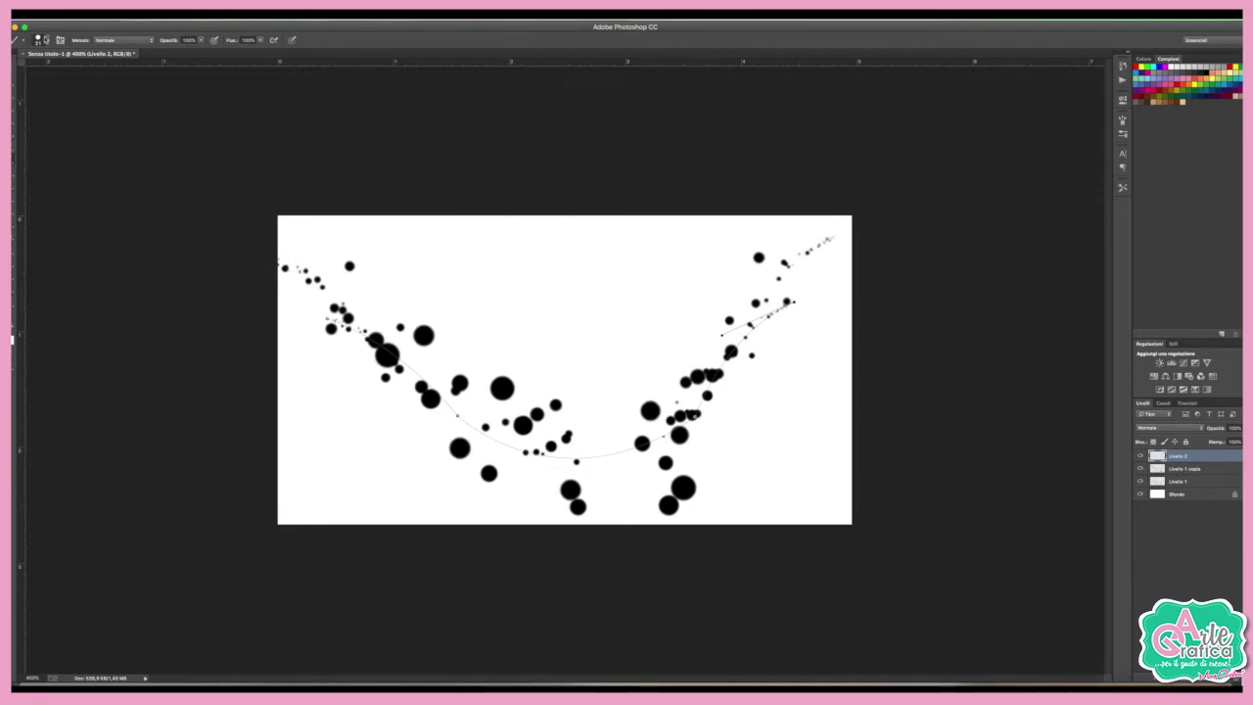
left_click(42, 40)
left_click_drag(66, 73, 73, 73)
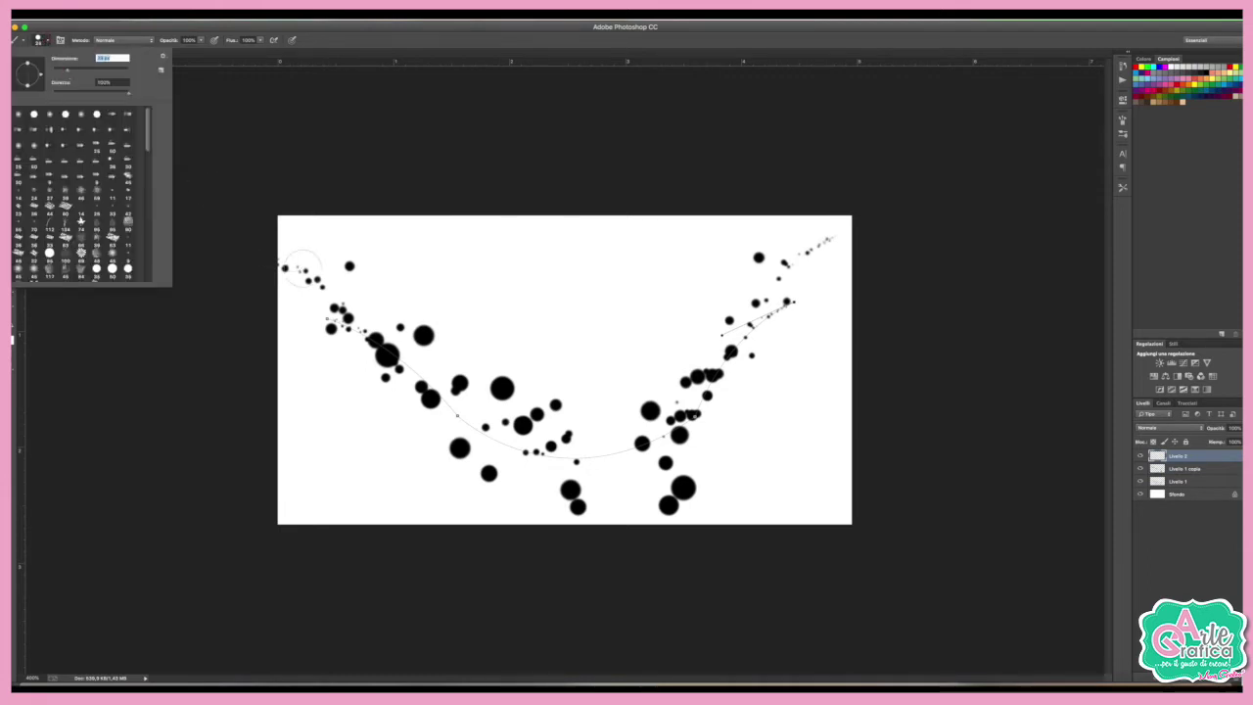
right_click(364, 338)
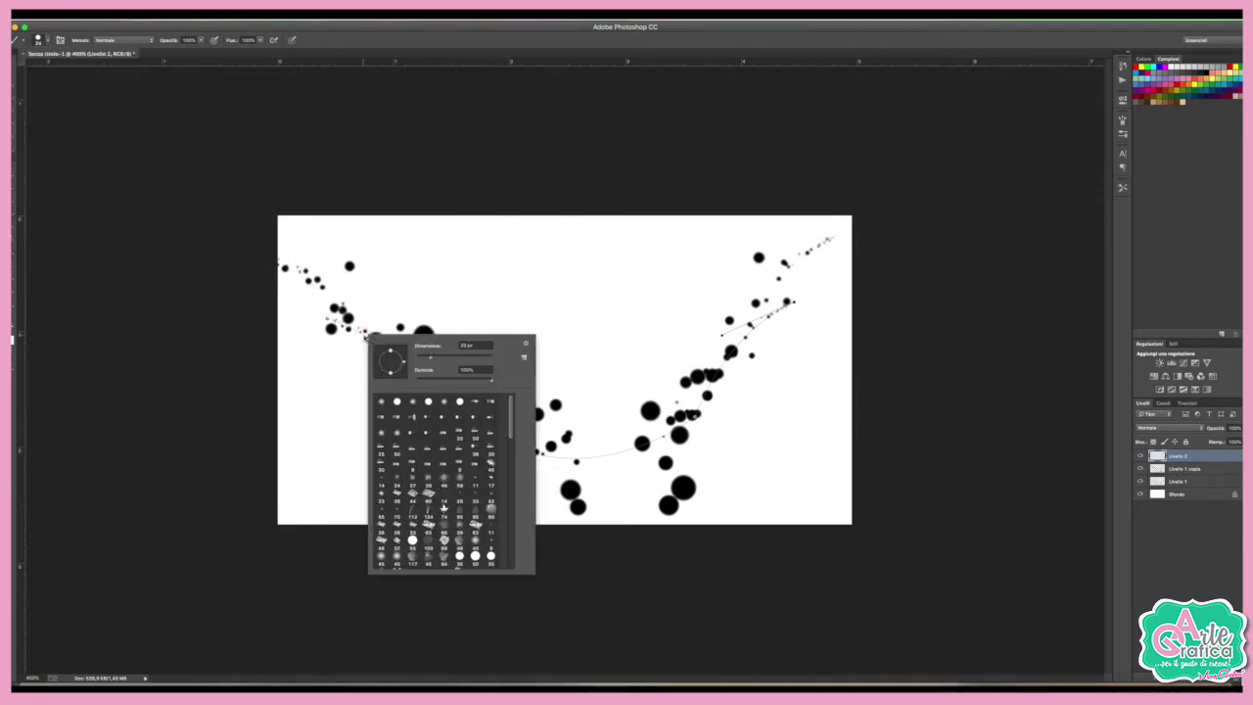
key("p")
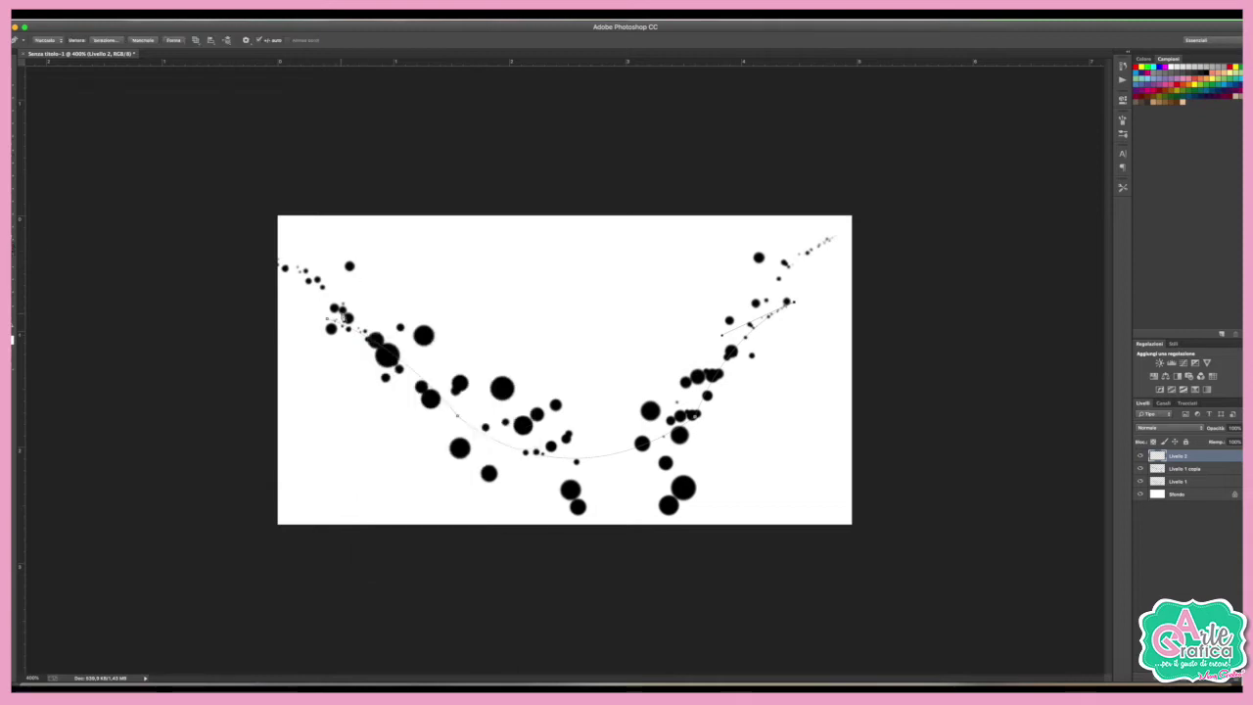
right_click(357, 330)
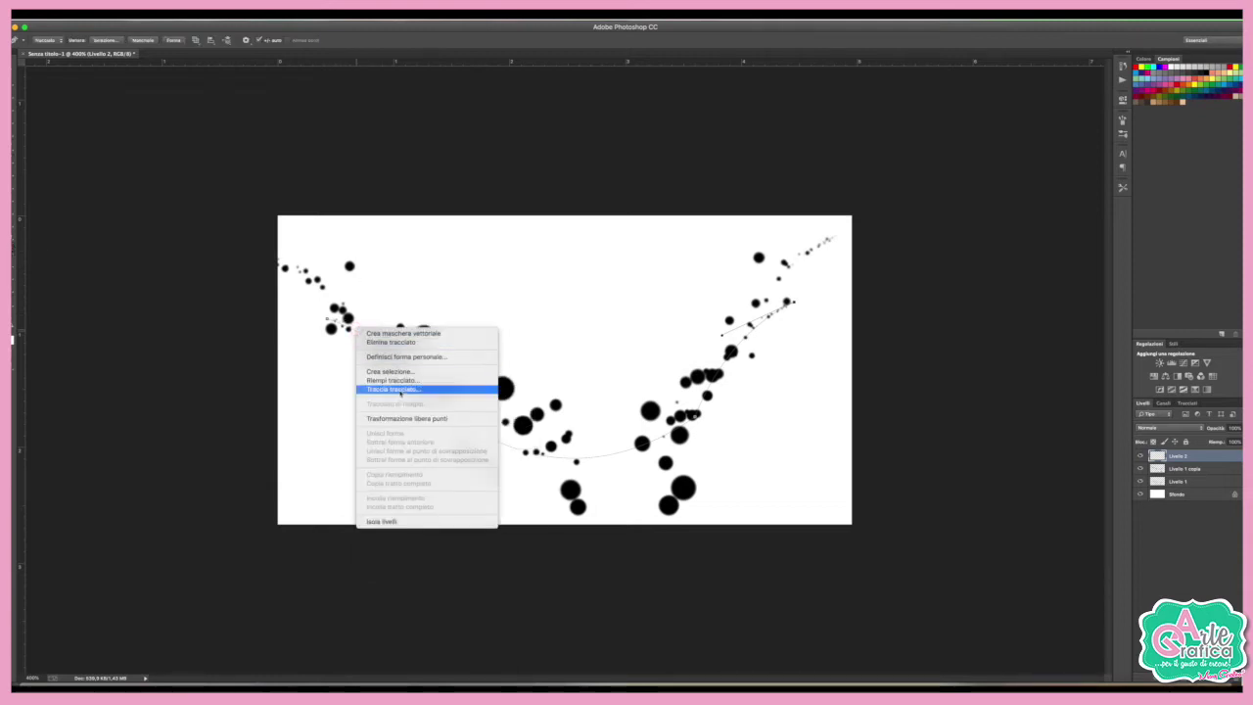
- Stroke the path on Livello 2 with larger dots, without simulated pressure, and reposition them
left_click(396, 389)
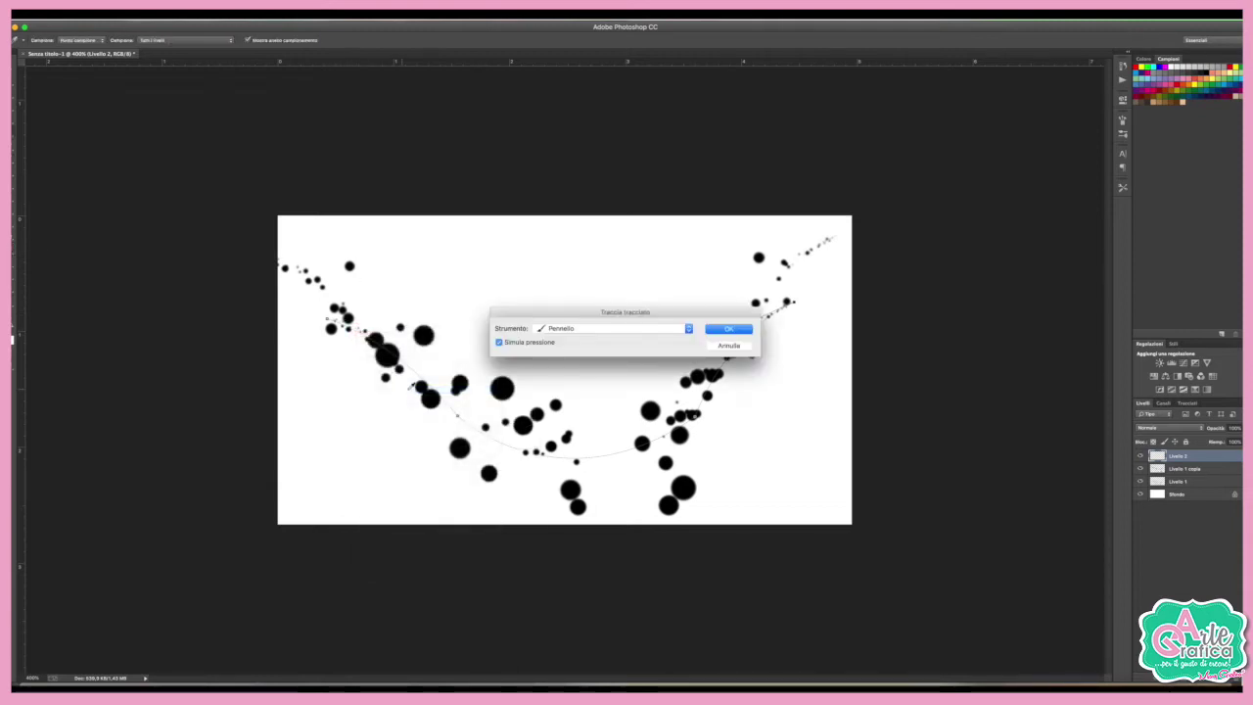
left_click(722, 331)
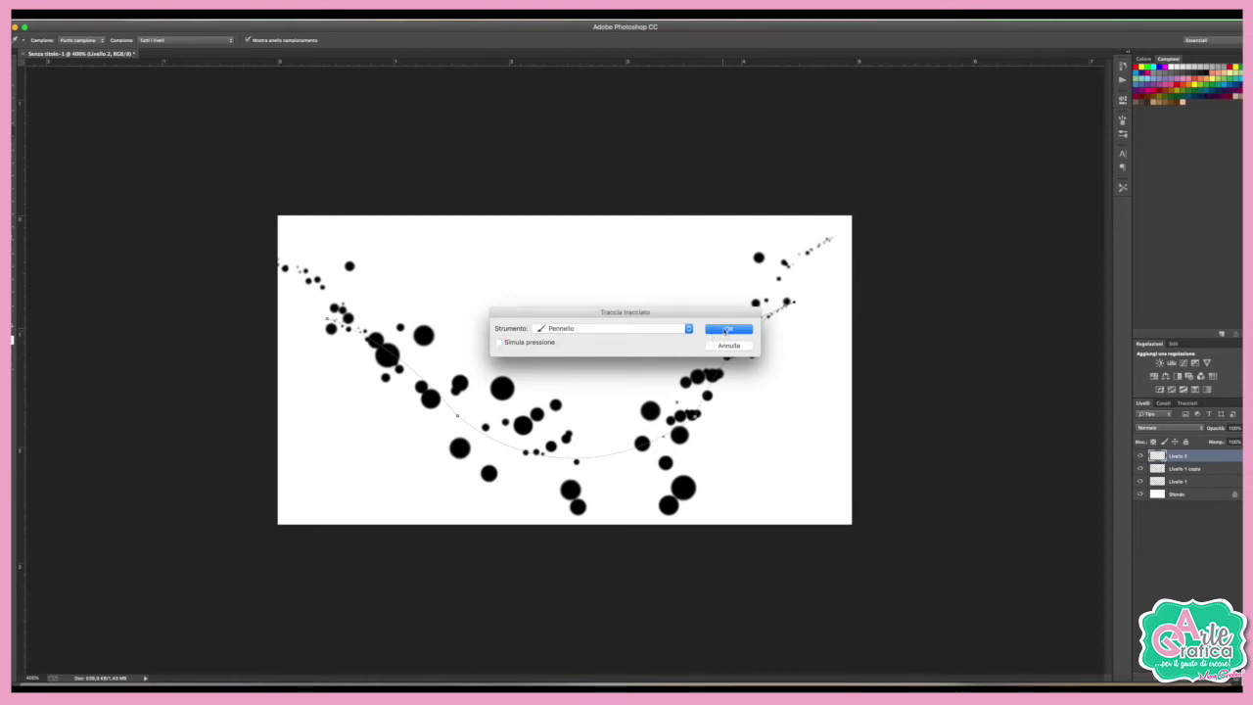
key("v")
left_click_drag(529, 406, 570, 421)
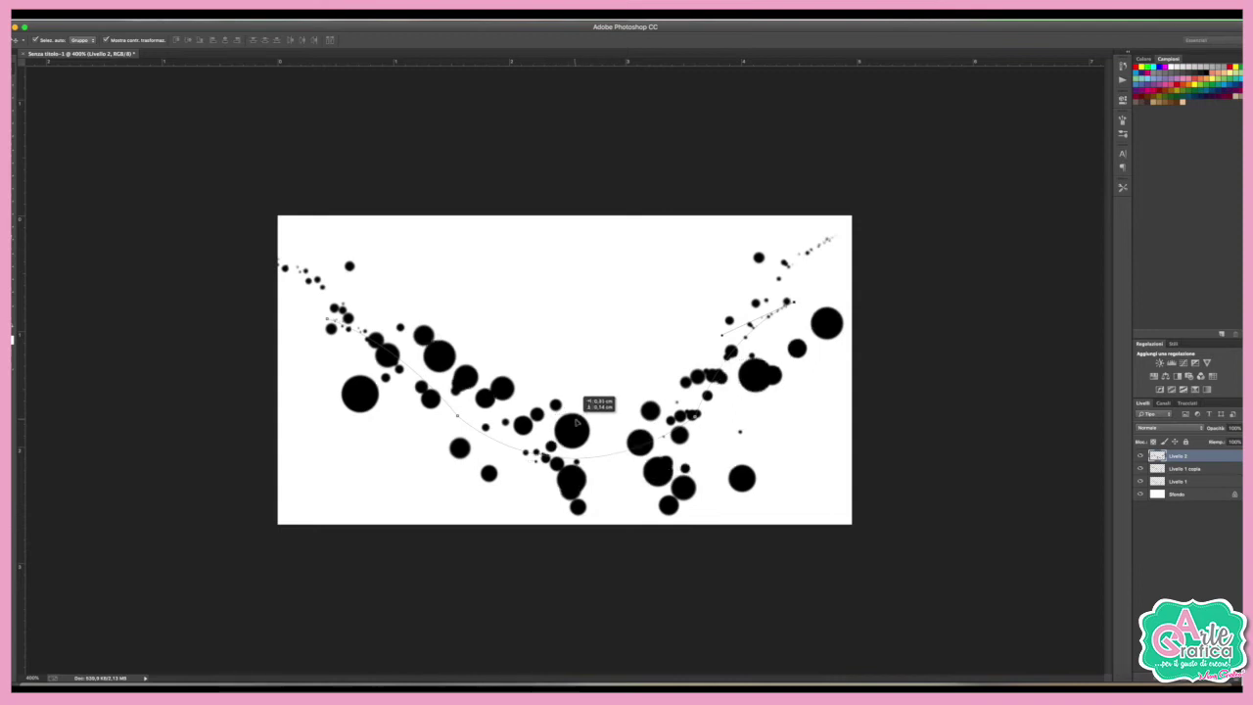
left_click_drag(570, 421, 555, 407)
key("ctrl+t")
key("Return")
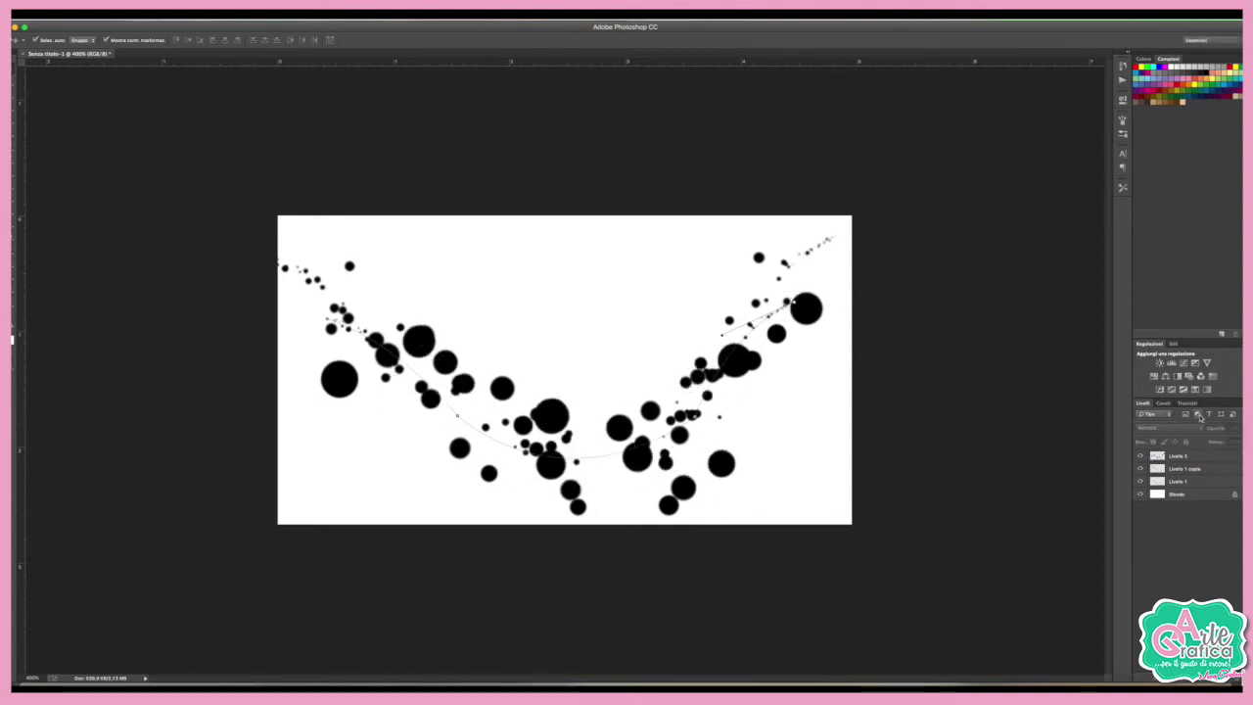
- Hide the guide path and select Livello 1
left_click(1187, 403)
left_click(1192, 447)
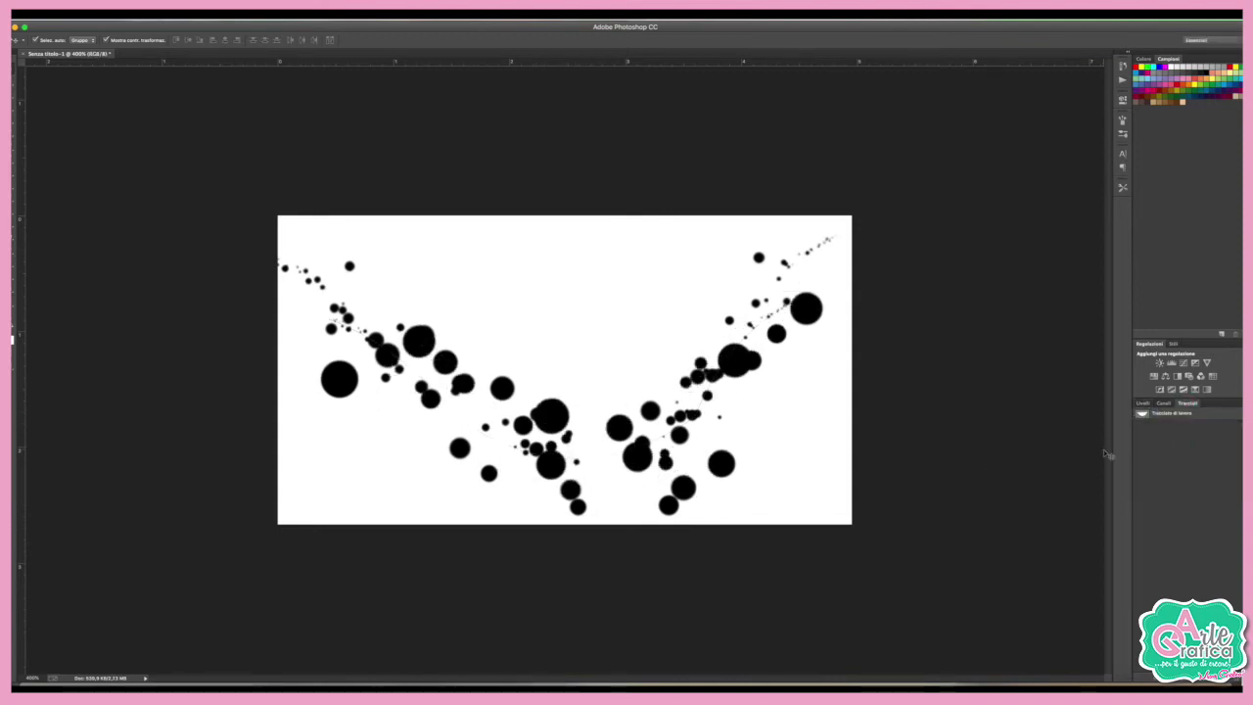
left_click(1142, 403)
left_click(1178, 483)
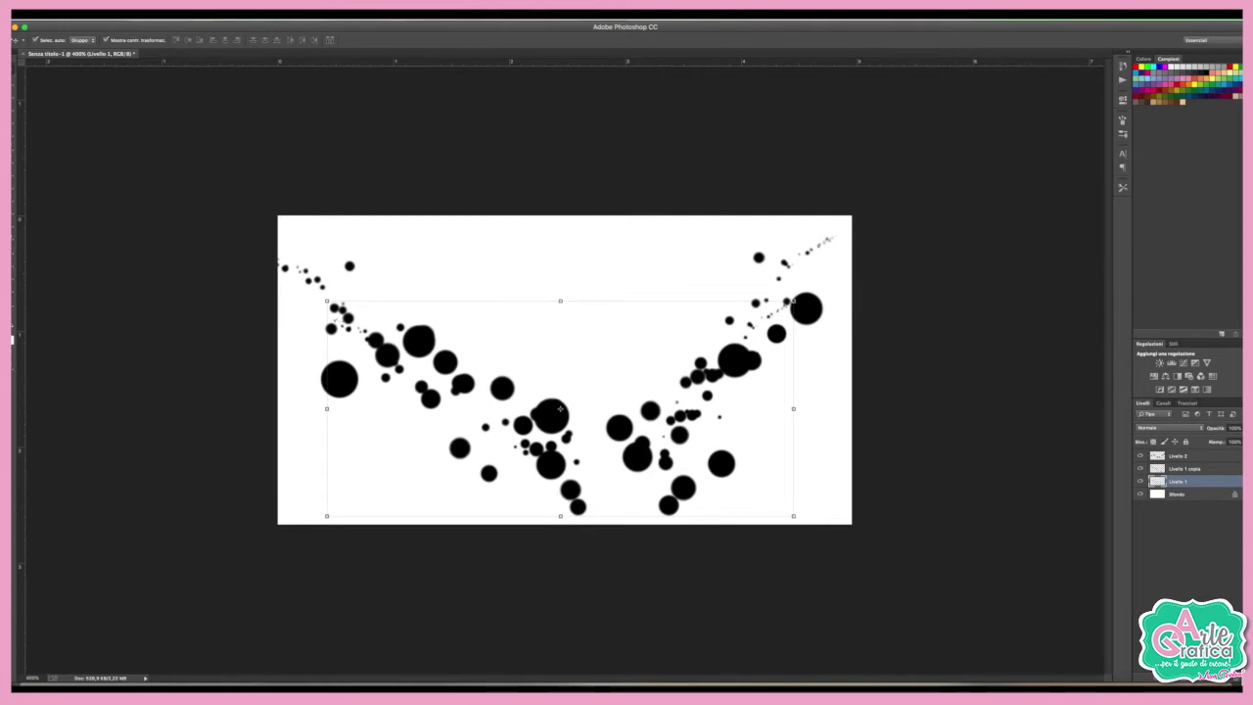
- Apply a Field Blur with 14% bokeh light to Livello 1, leaving iris blur off
left_click(270, 14)
mouse_move(284, 185)
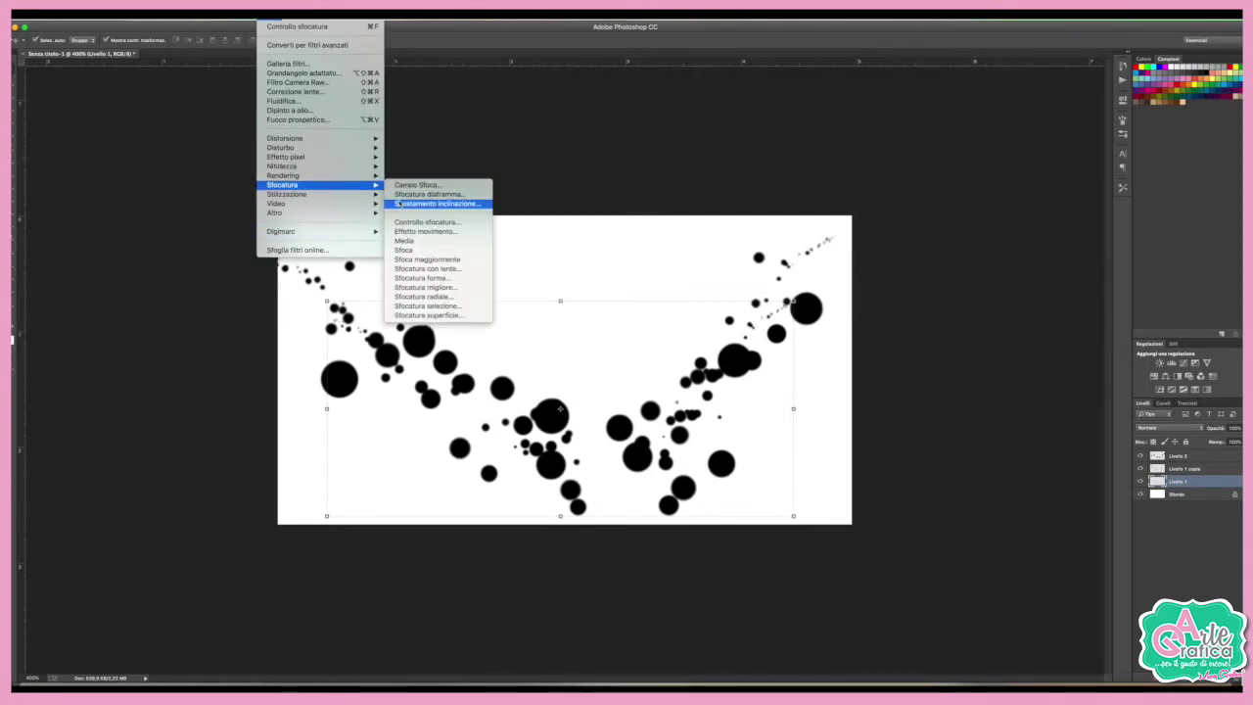
left_click(413, 186)
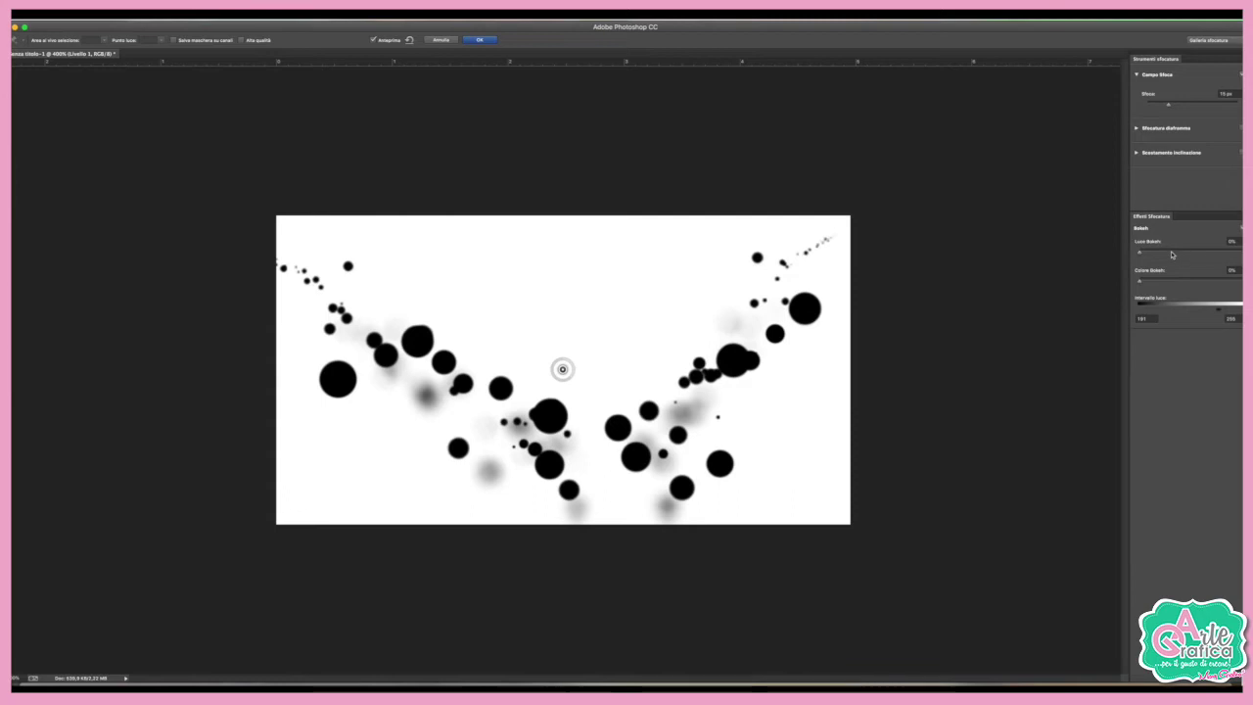
left_click(1153, 255)
left_click(1157, 103)
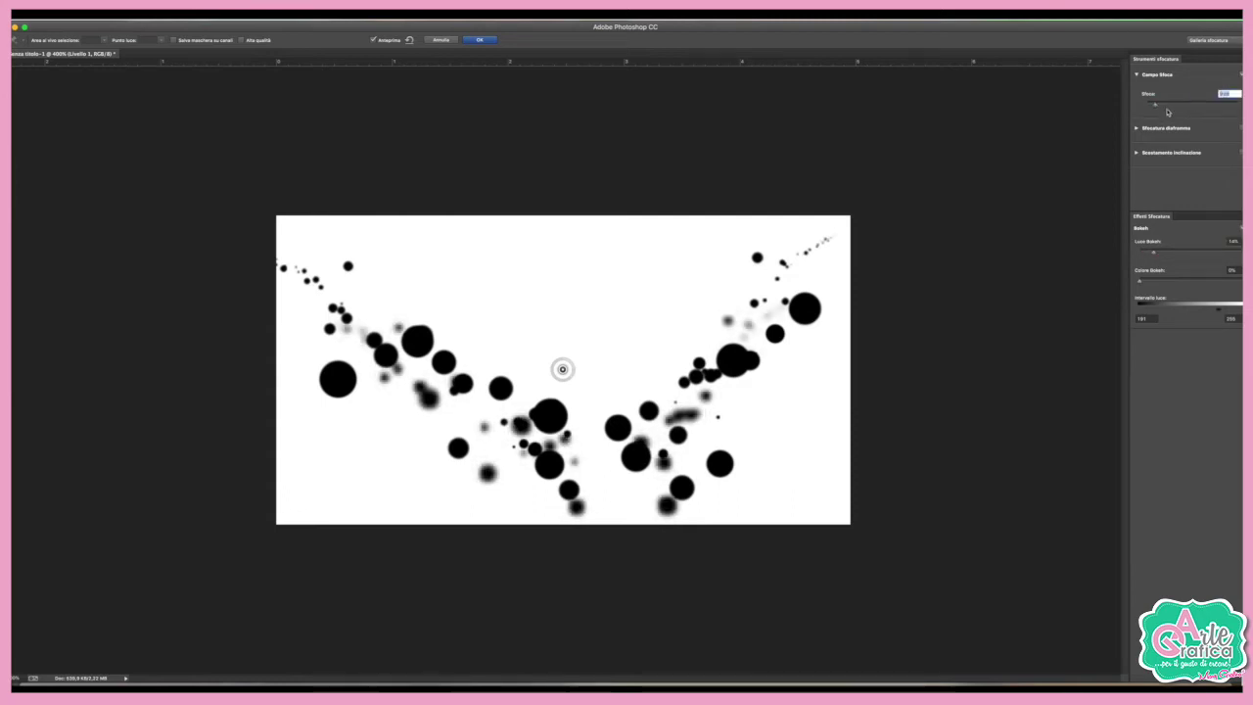
left_click(1142, 128)
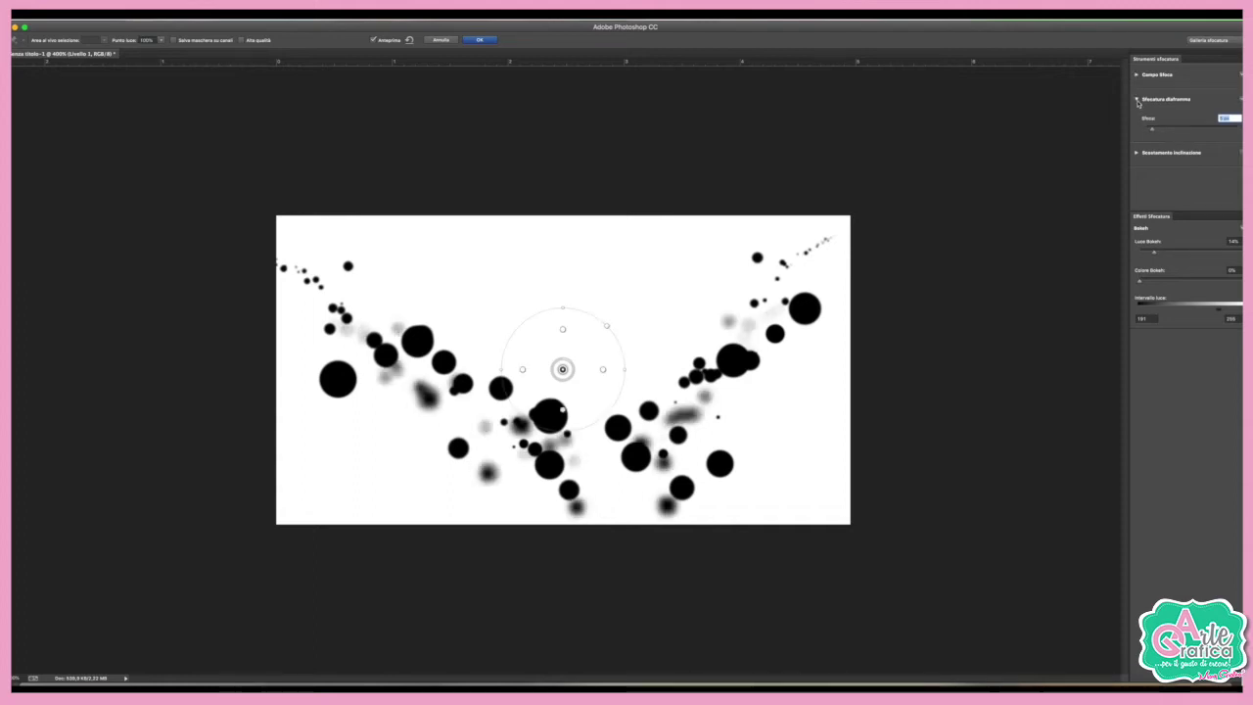
left_click(1137, 100)
left_click(475, 40)
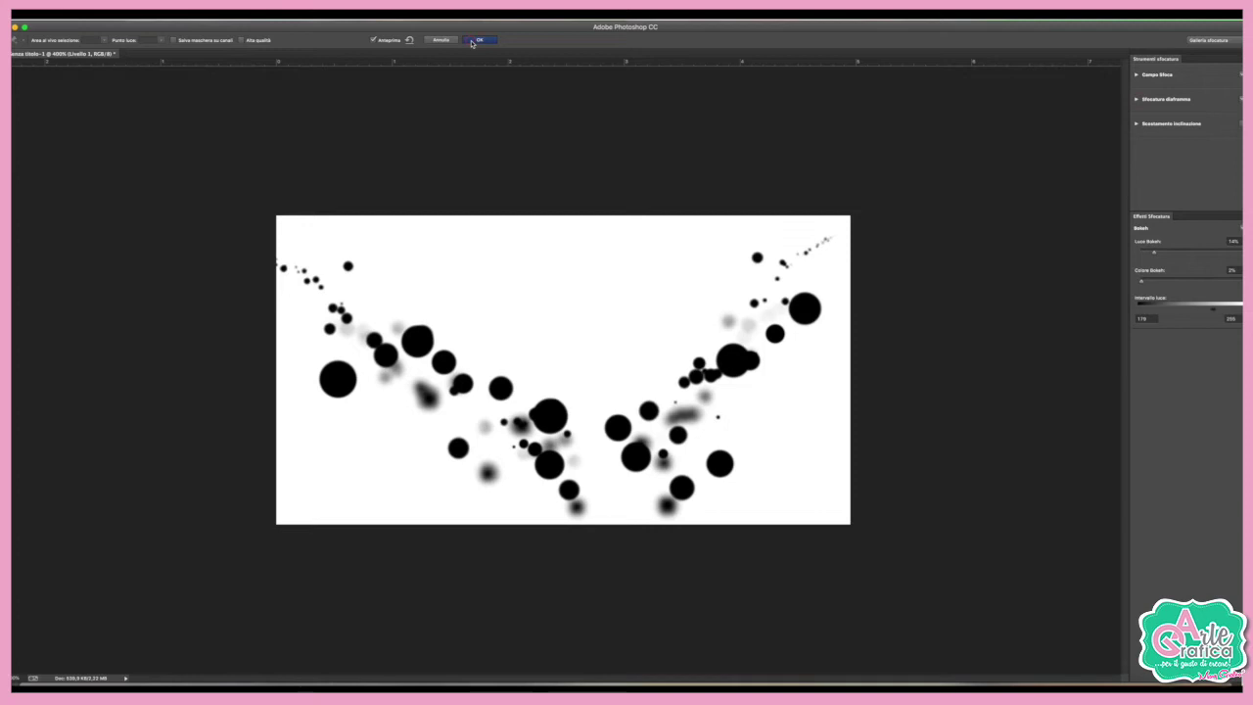
- Duplicate Livello 1 copia, then give it a Field Blur with about 20% bokeh light
left_click(1177, 470)
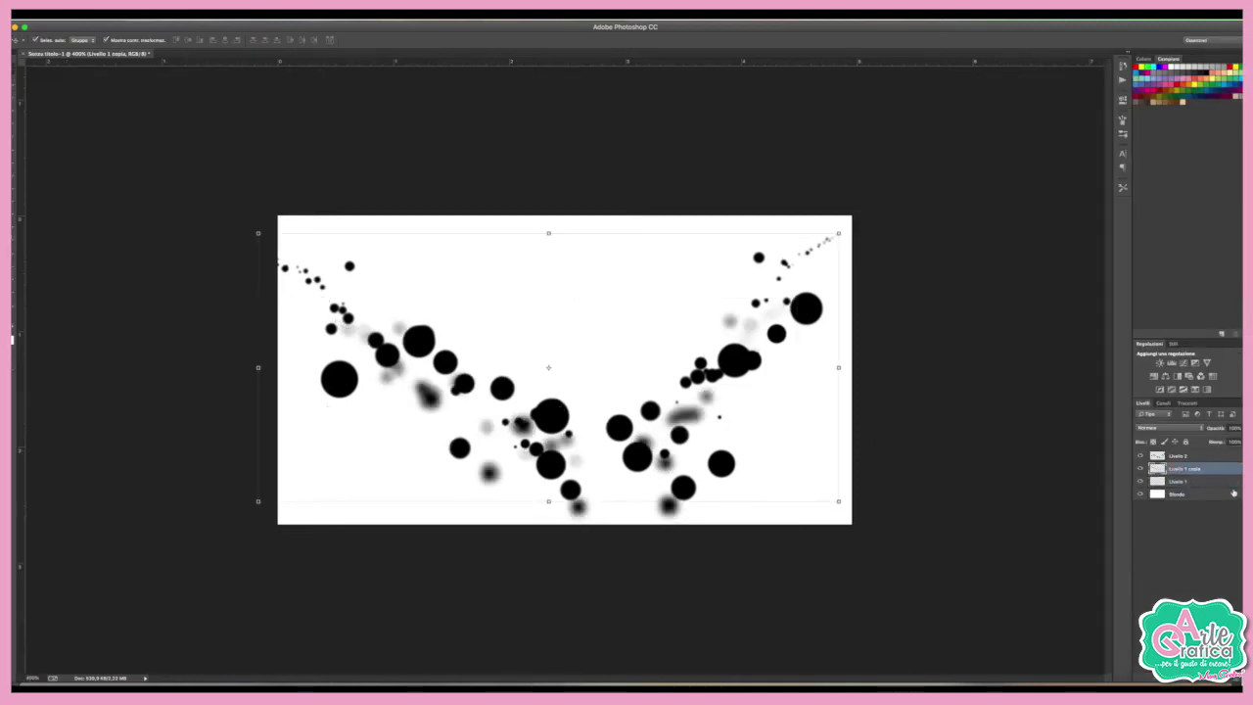
key("ctrl+j")
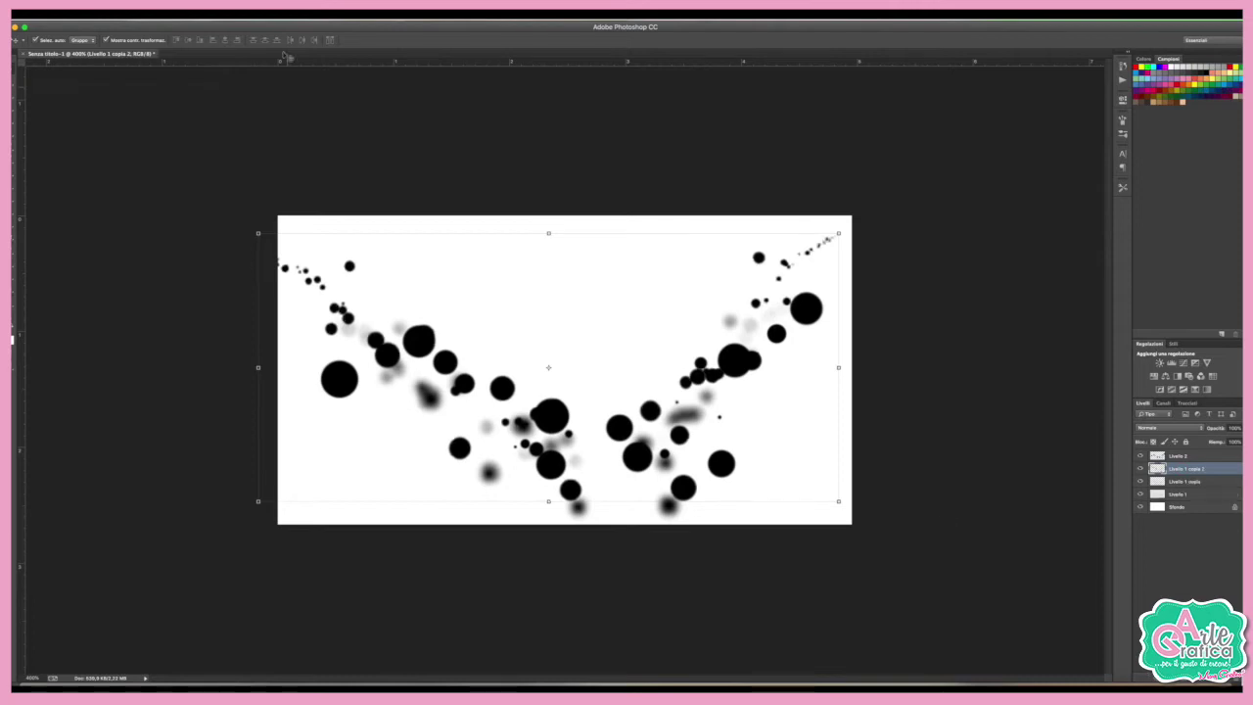
left_click(1189, 482)
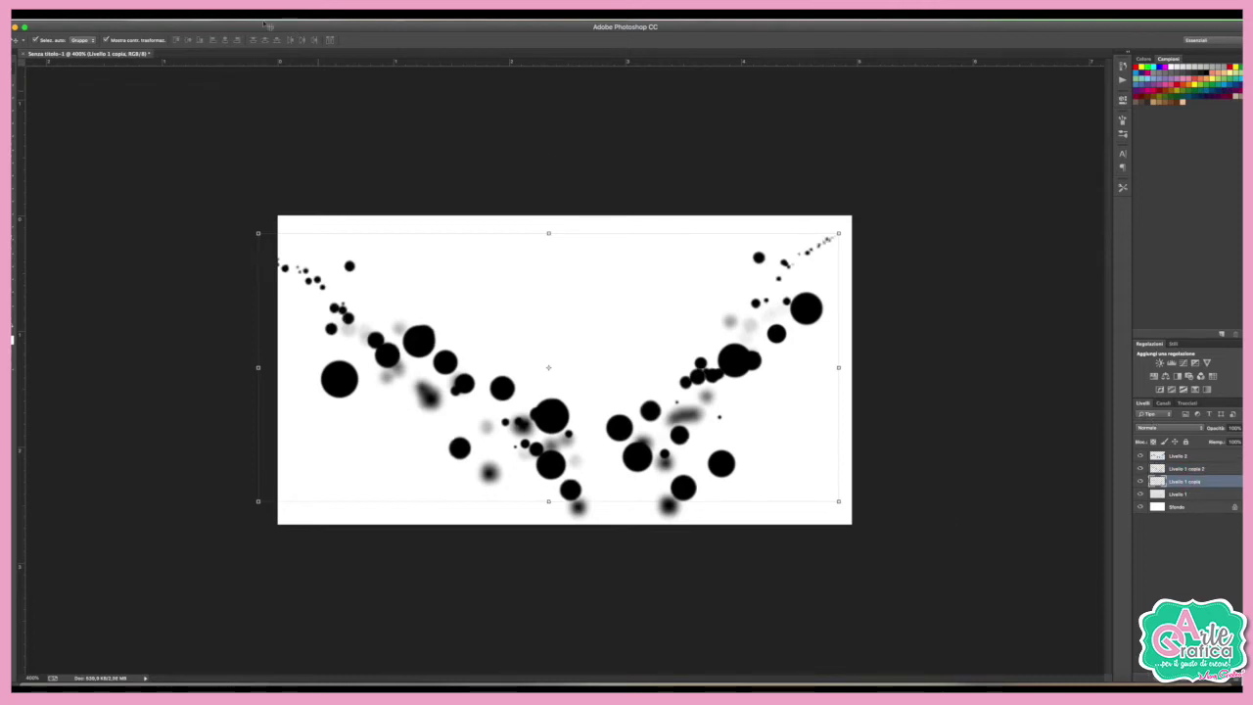
left_click(270, 14)
mouse_move(314, 185)
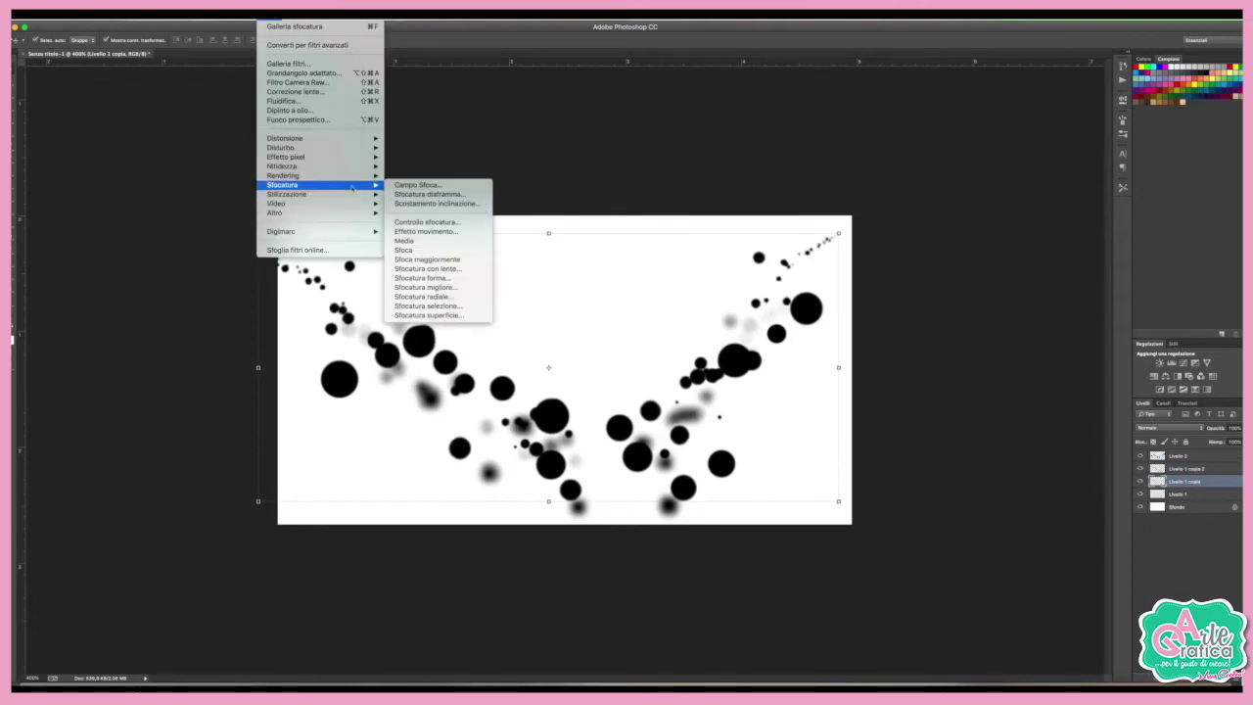
left_click(454, 186)
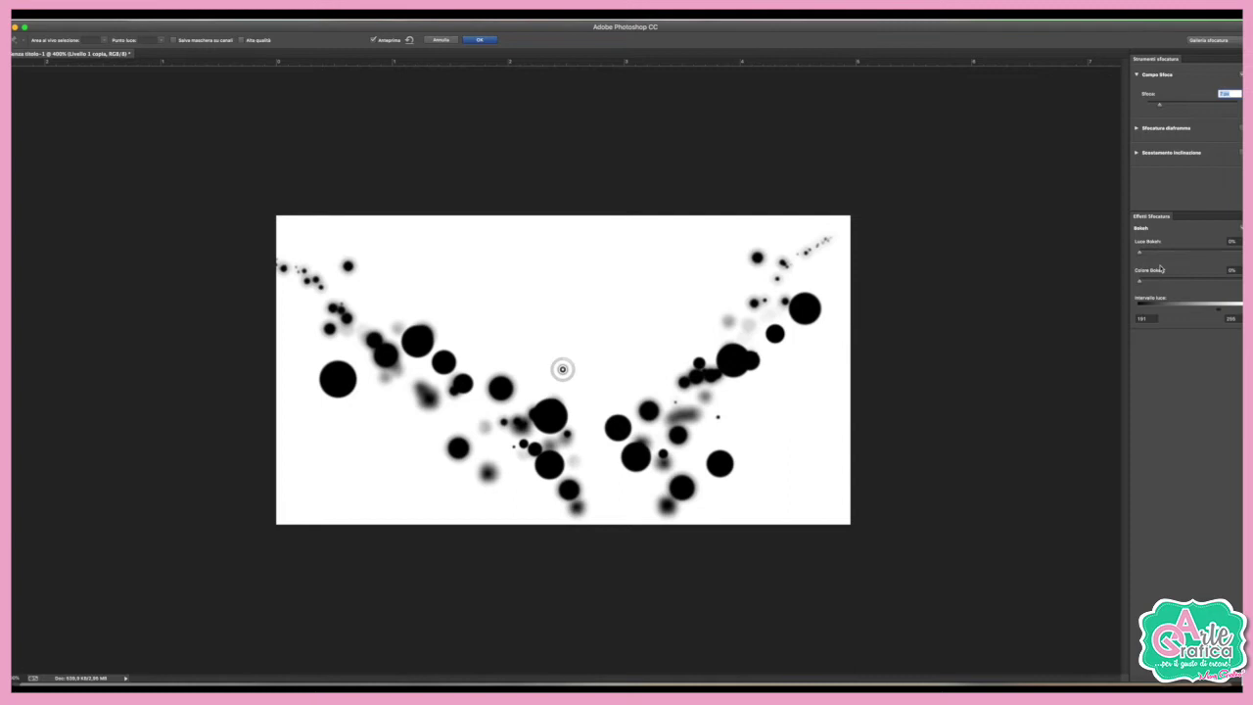
left_click_drag(1150, 253, 1162, 254)
left_click(479, 40)
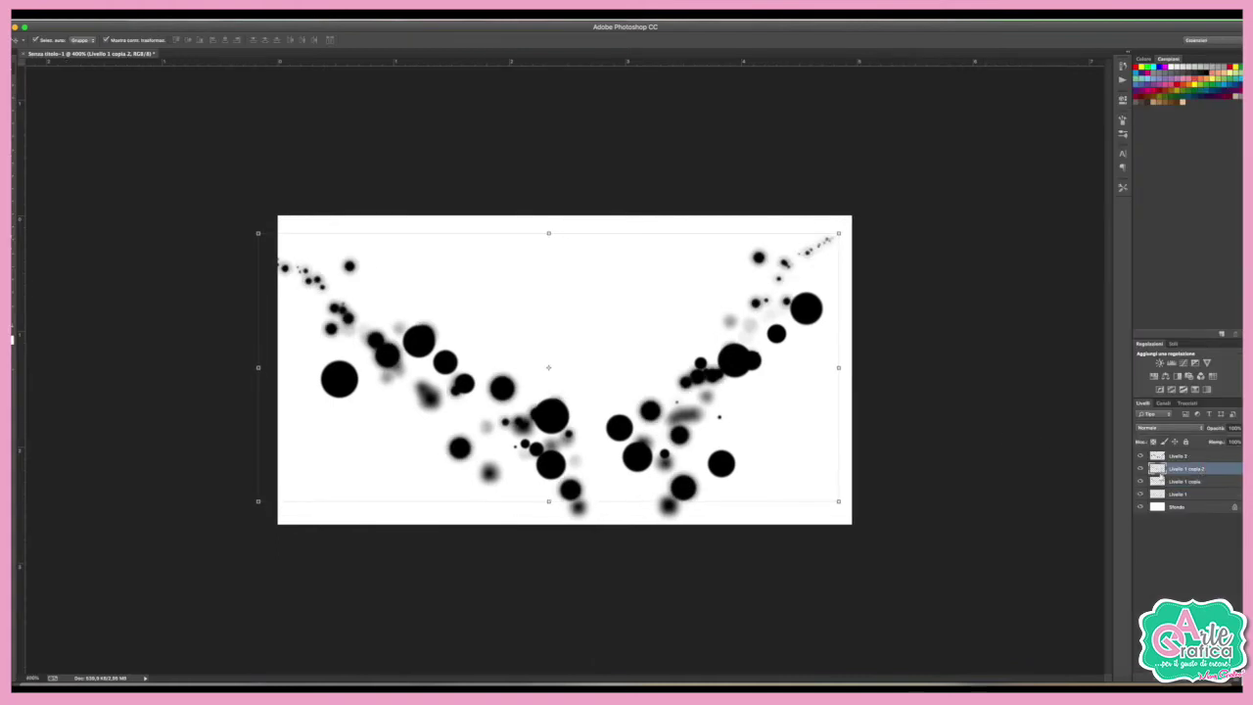
- Apply a Gaussian blur to the newly copied dot layer
left_click(1140, 470)
left_click(272, 9)
mouse_move(283, 185)
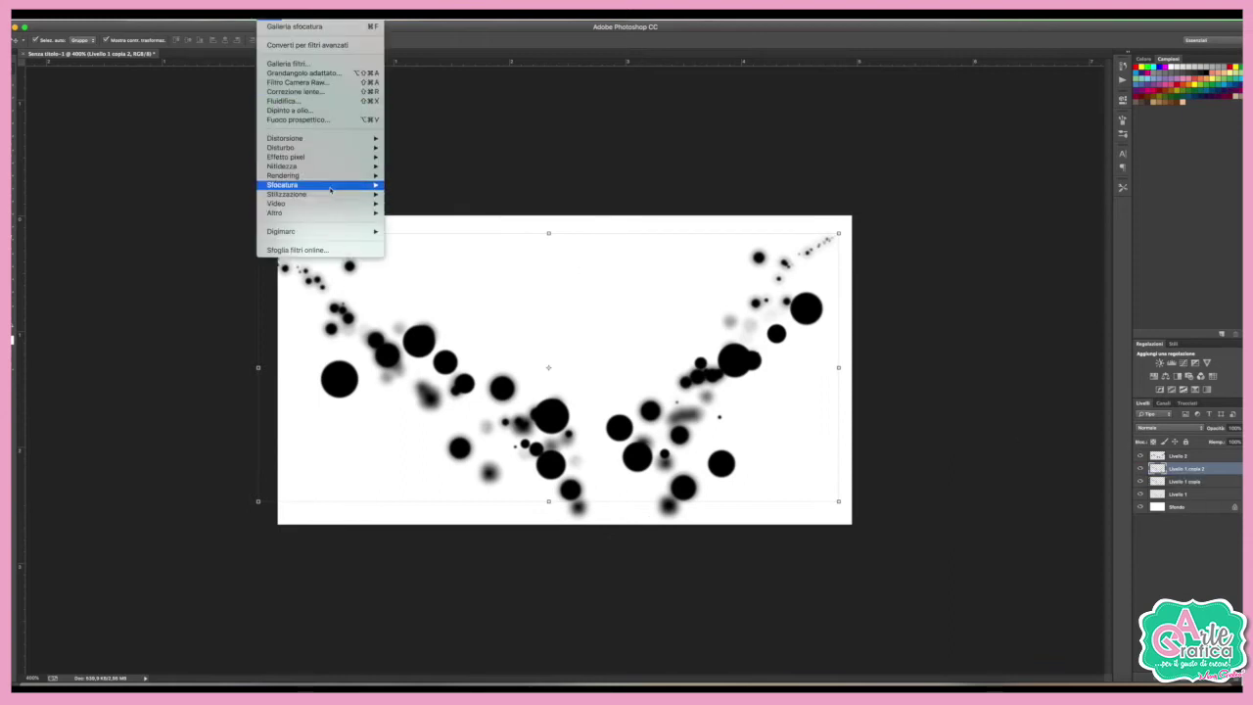
left_click(445, 222)
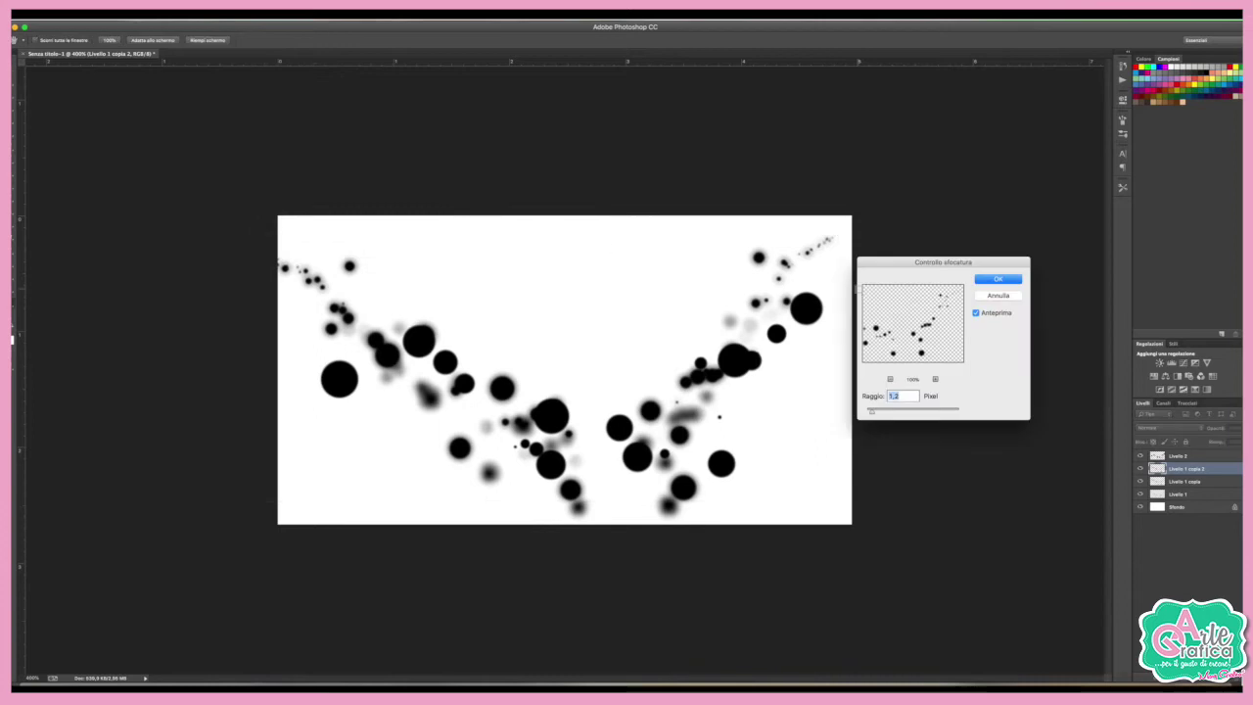
left_click_drag(872, 413, 882, 413)
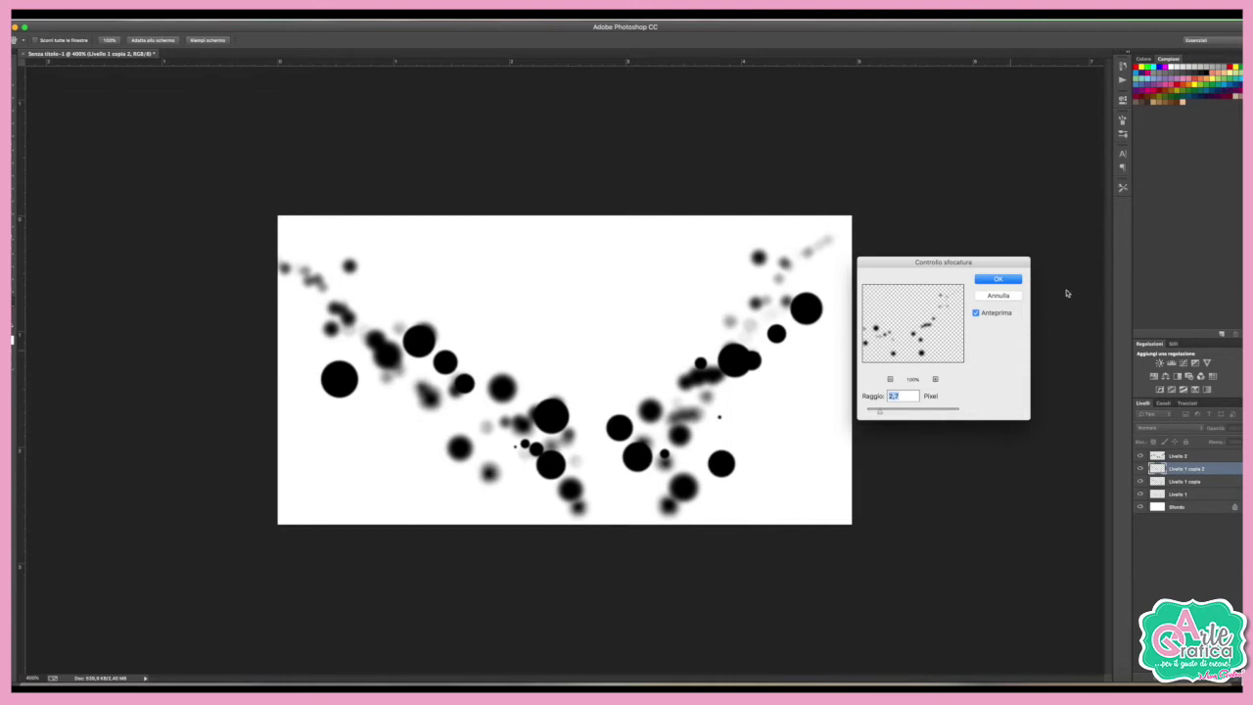
left_click(997, 279)
key("v")
- Give Livello 2 a light Gaussian blur of about 0.9 px and duplicate it
left_click(1192, 458)
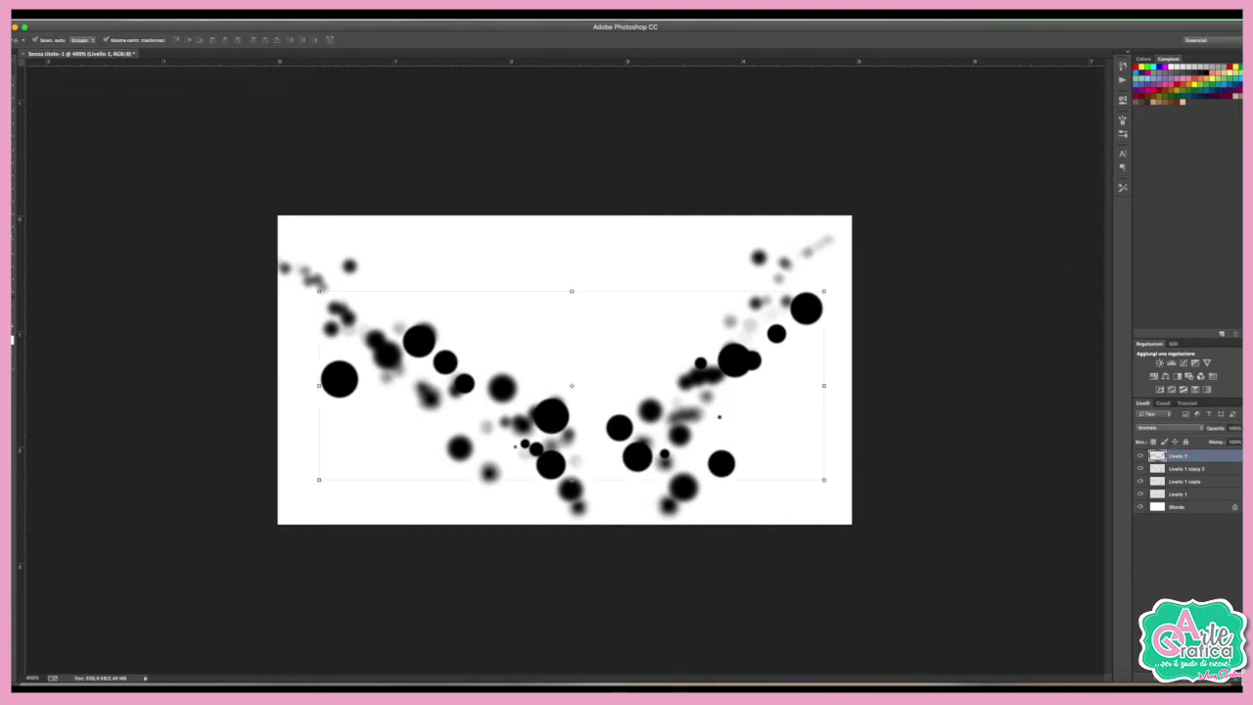
left_click(276, 11)
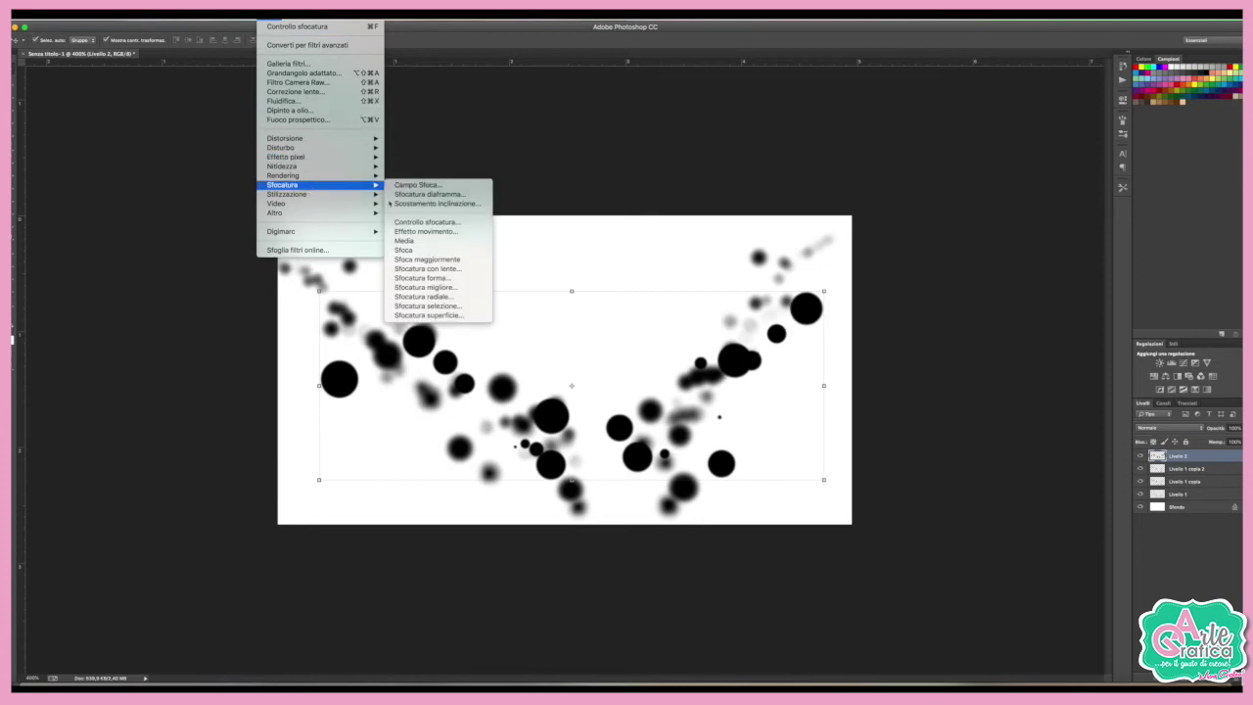
left_click(449, 225)
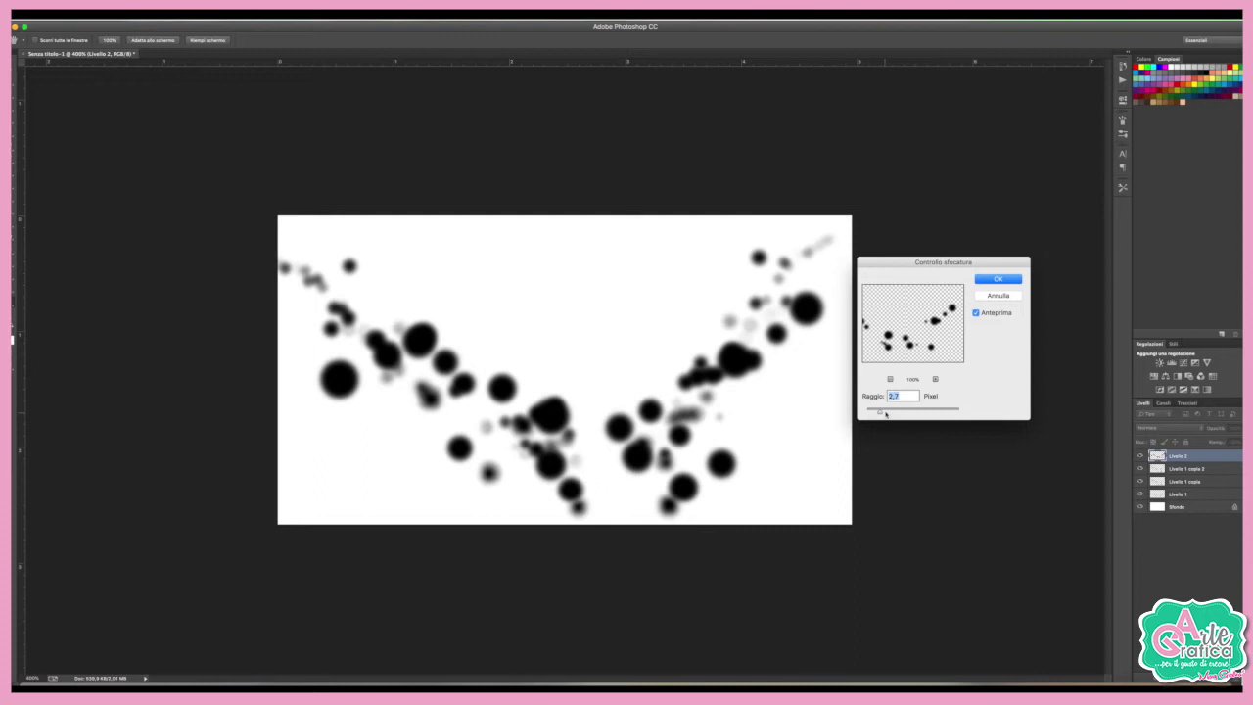
left_click_drag(878, 409, 872, 413)
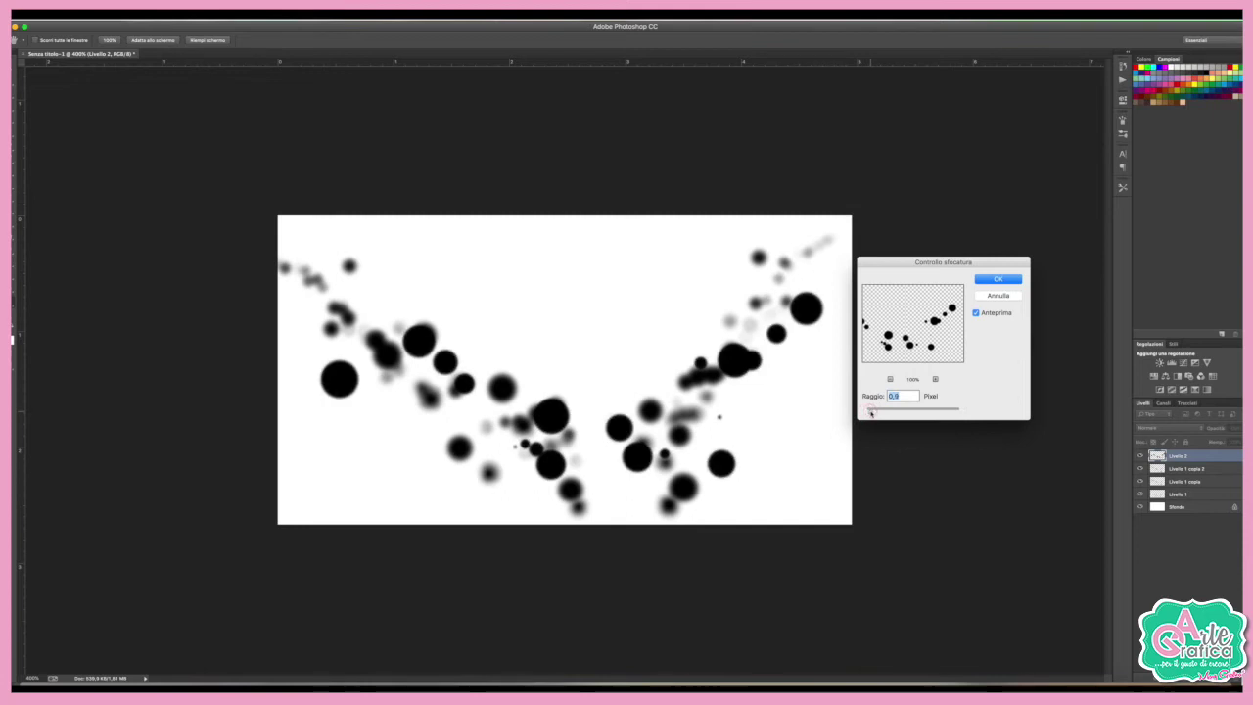
left_click(998, 282)
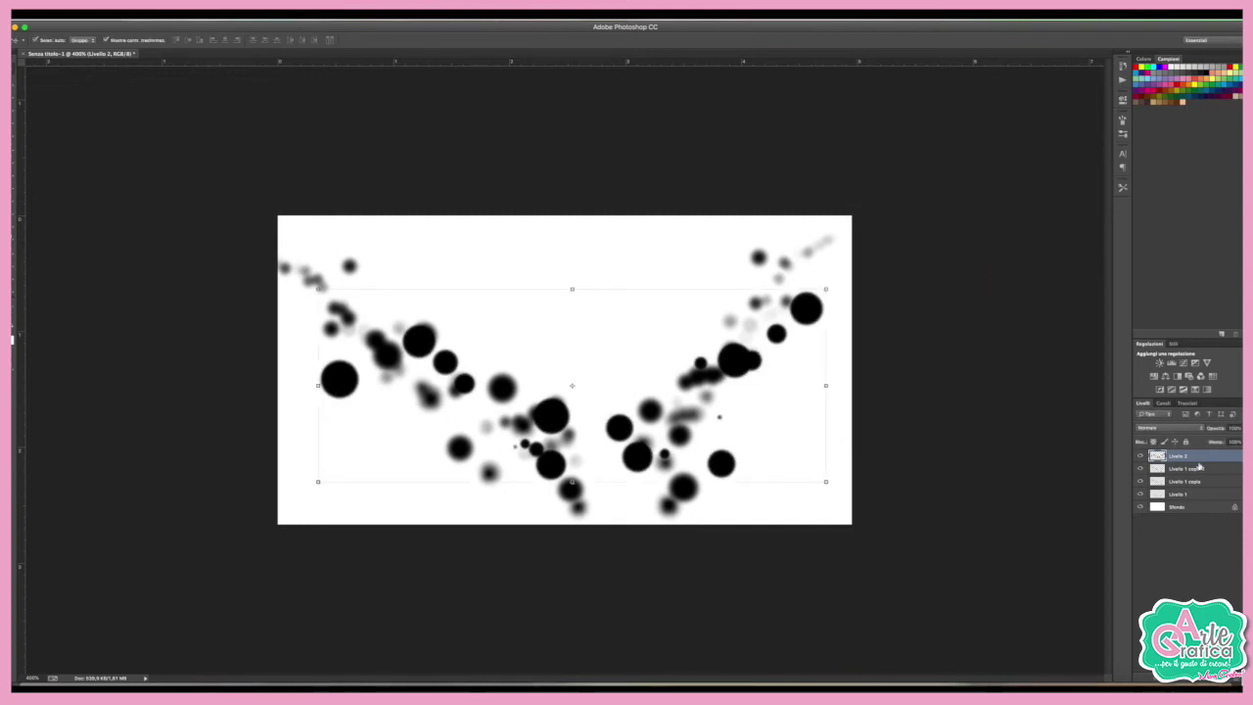
key("ctrl+j")
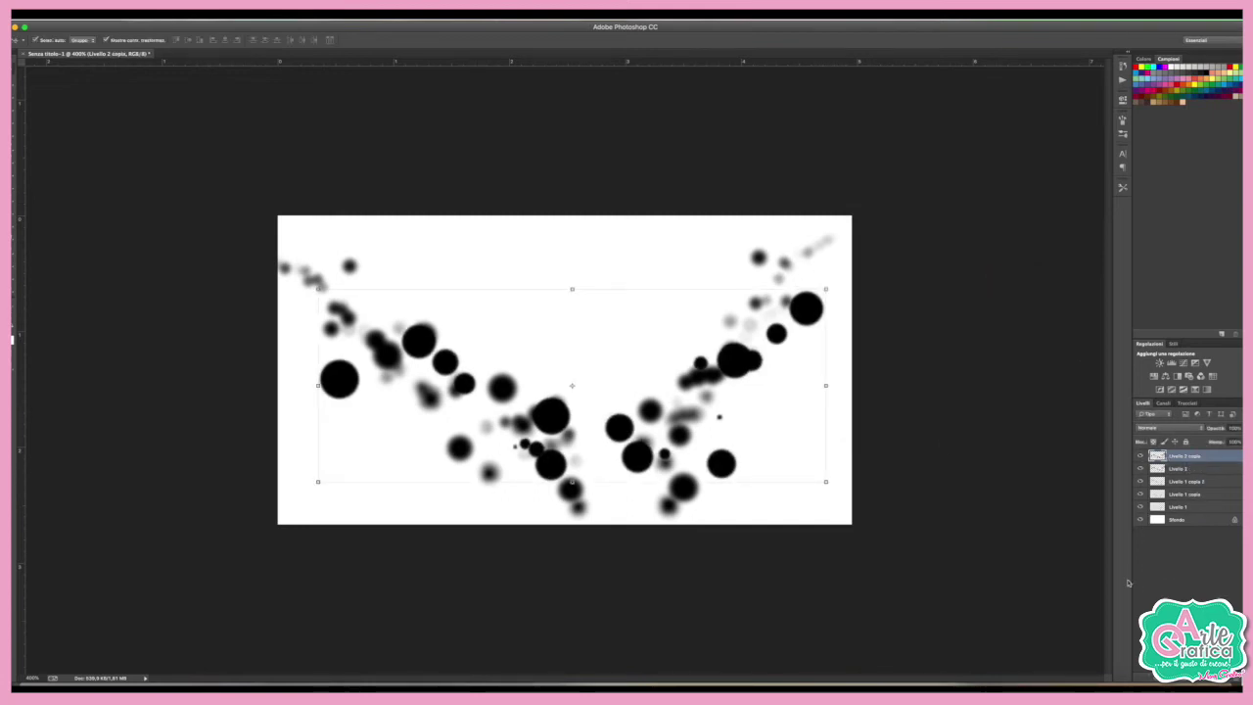
- Select Livello 2 and scale its dots up across the canvas
left_click(1183, 469)
left_click_drag(825, 289, 855, 274)
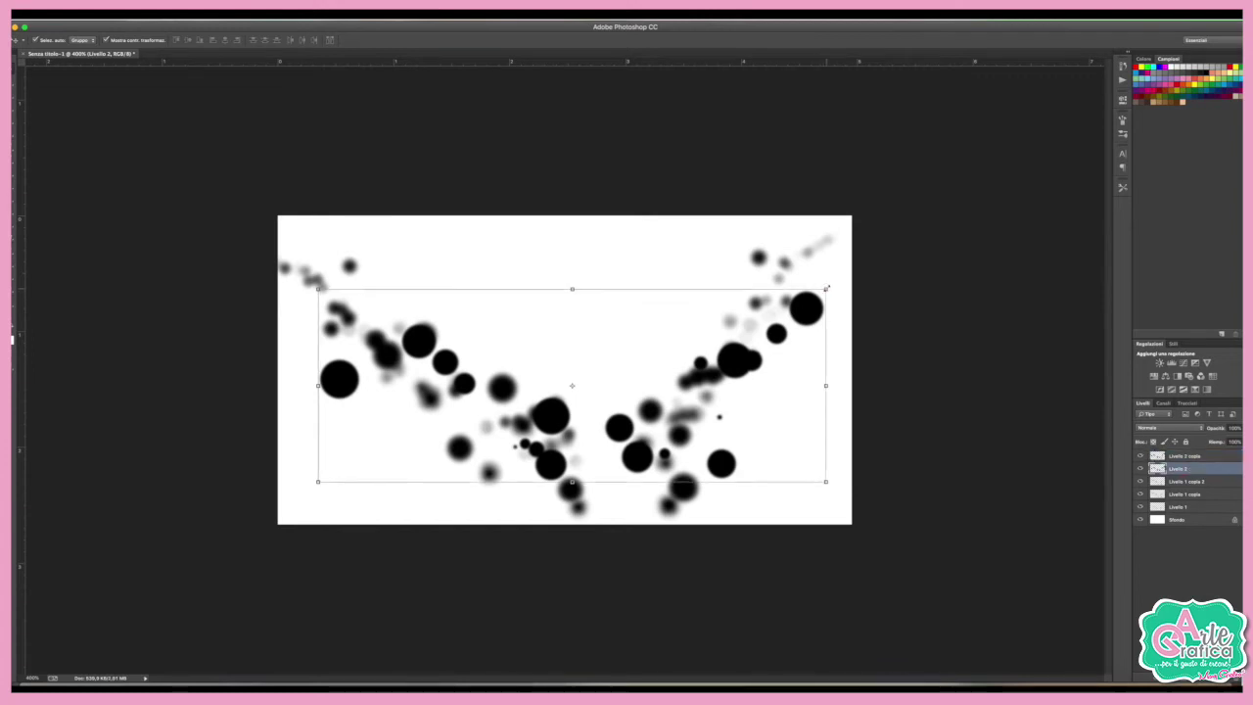
key("Return")
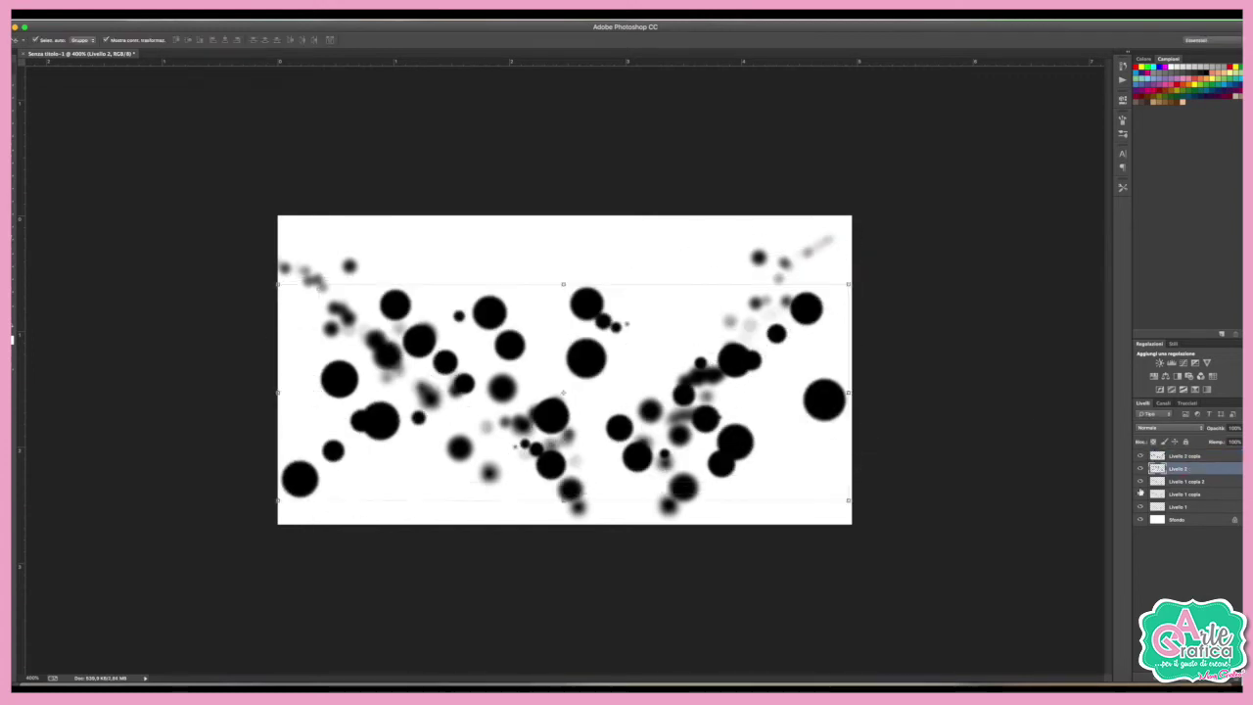
- Apply a 6 px Gaussian Blur to the enlarged dots
left_click(269, 12)
mouse_move(283, 184)
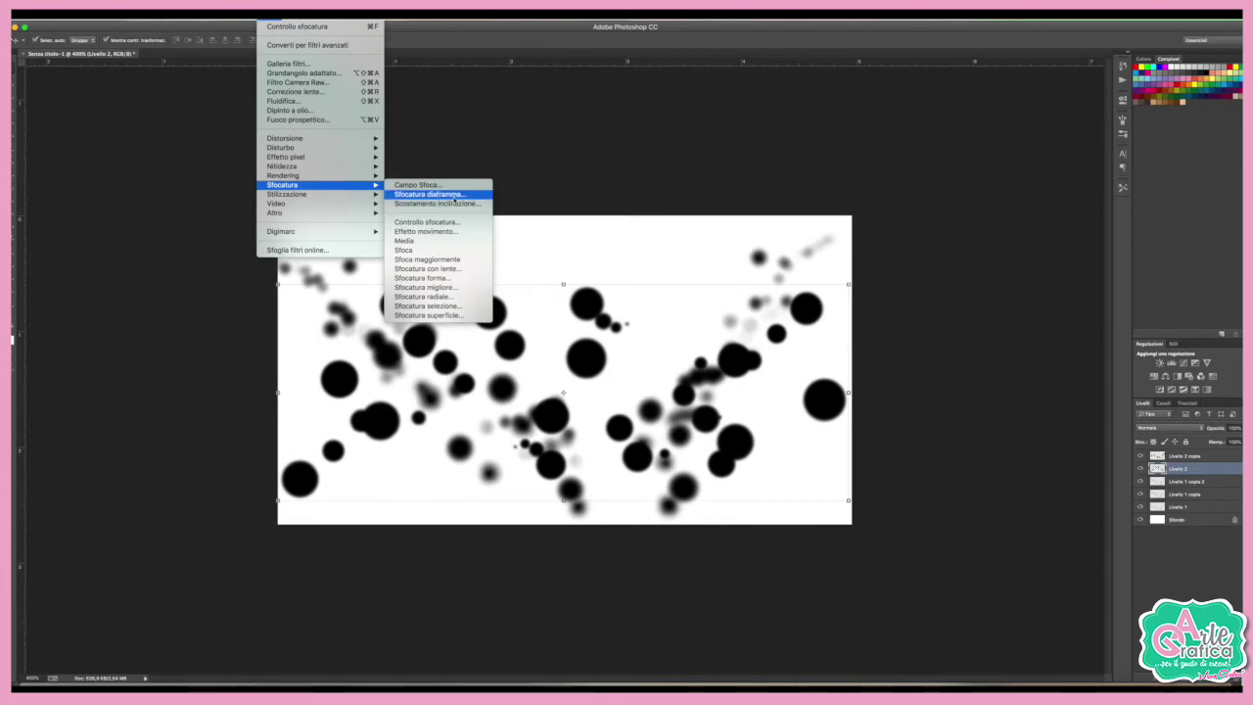
left_click(461, 225)
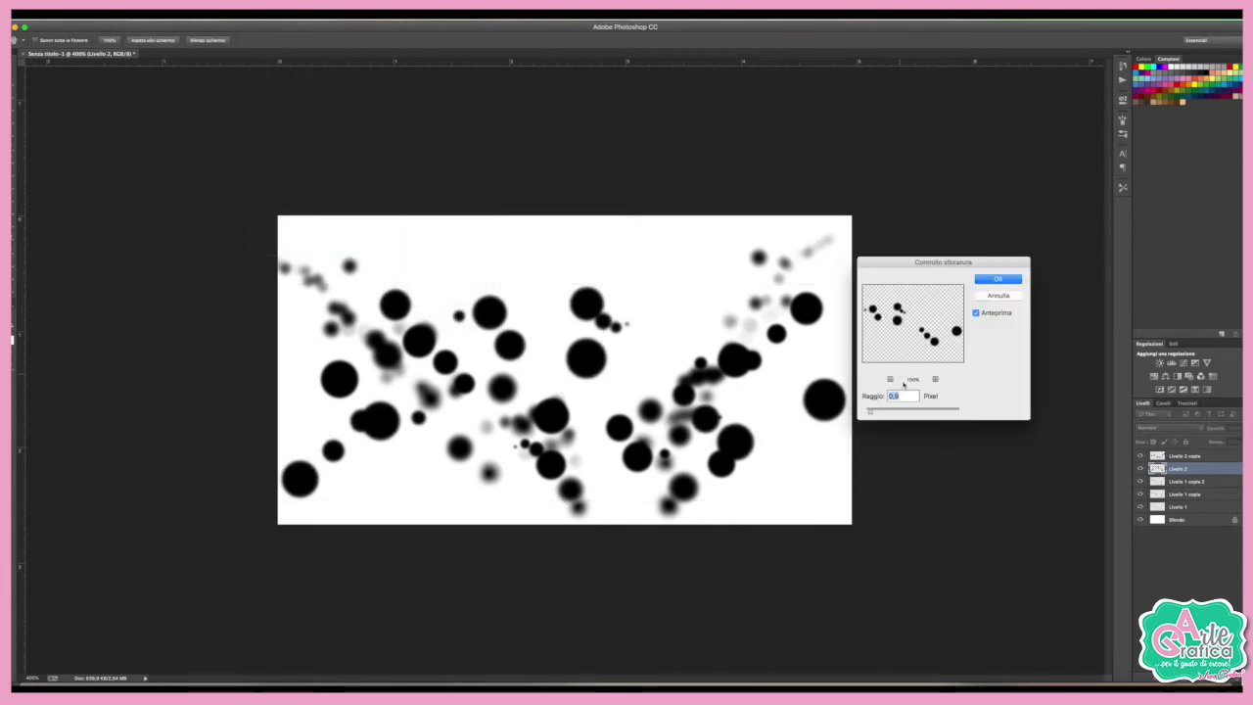
left_click_drag(879, 412, 894, 412)
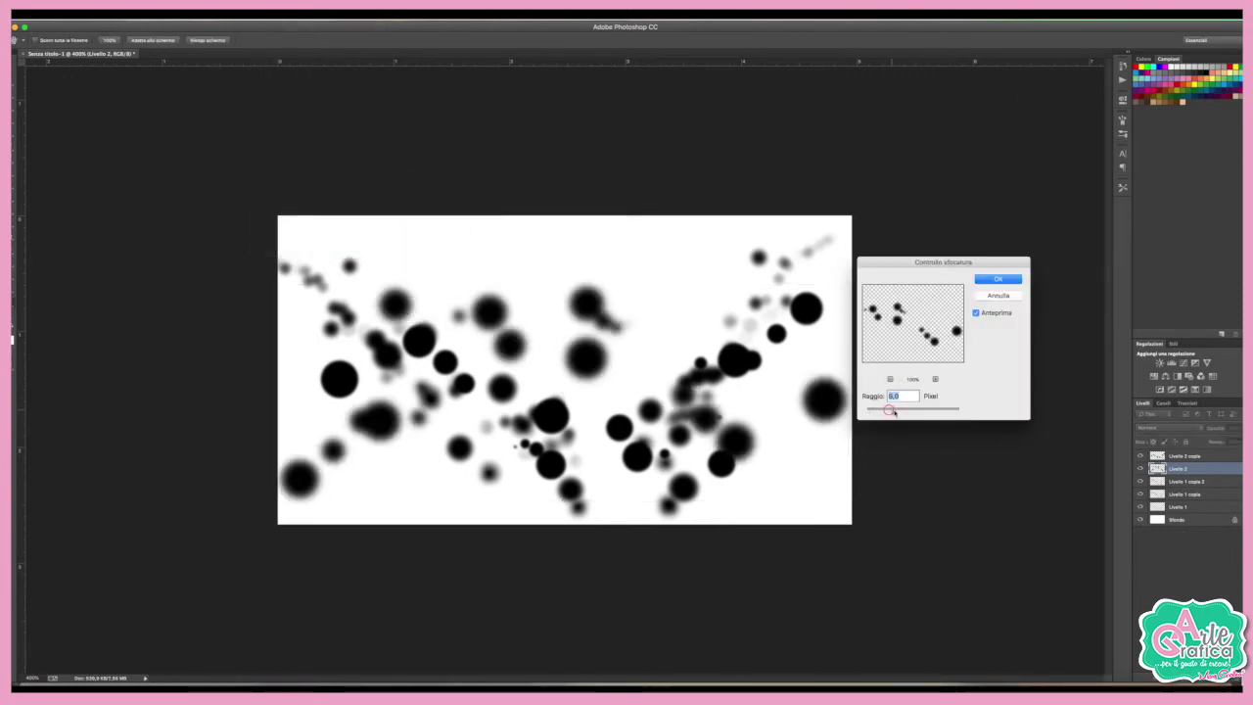
left_click(1001, 281)
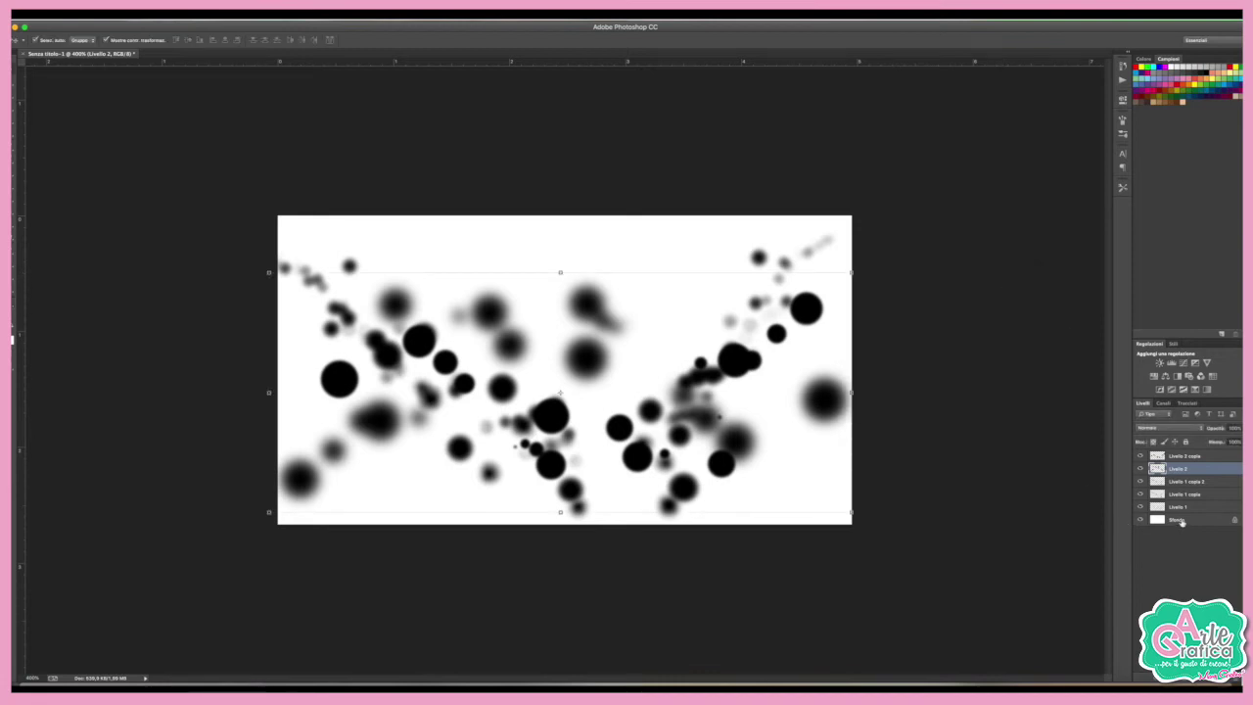
- Hide the Sfondo background and define the blurred dots as the brush preset 'luce 2'
left_click(1141, 520)
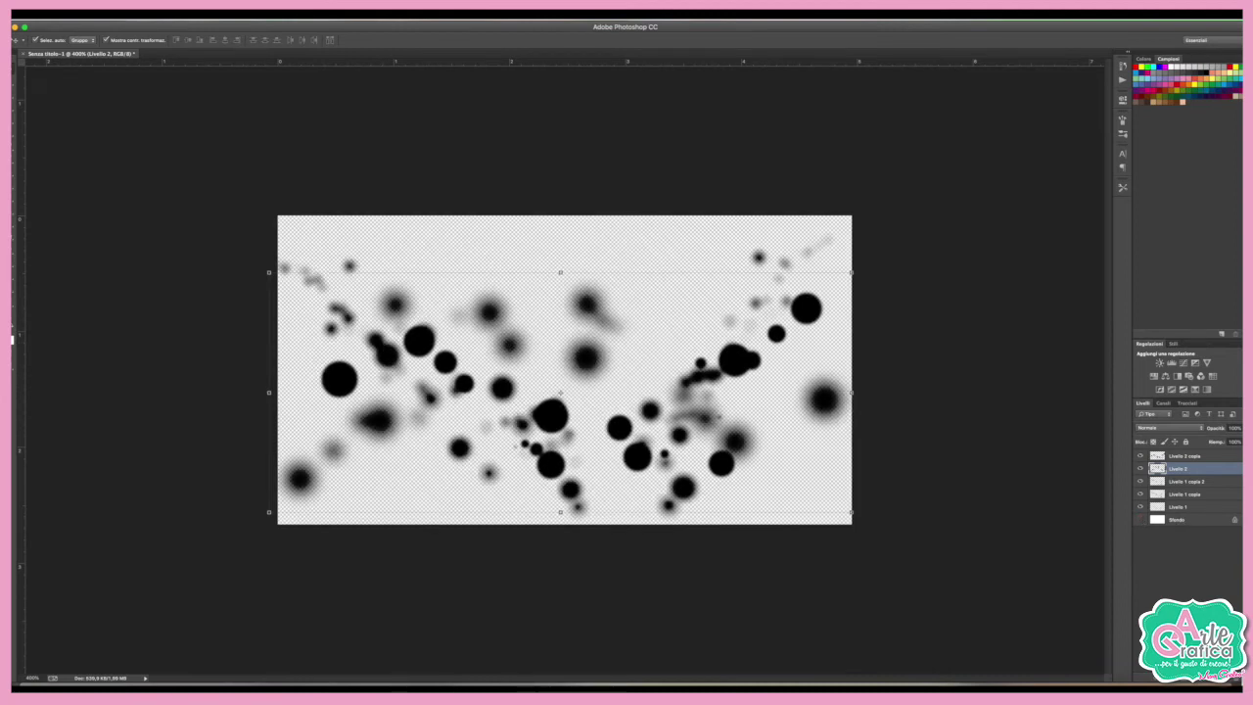
left_click(103, 14)
mouse_move(121, 305)
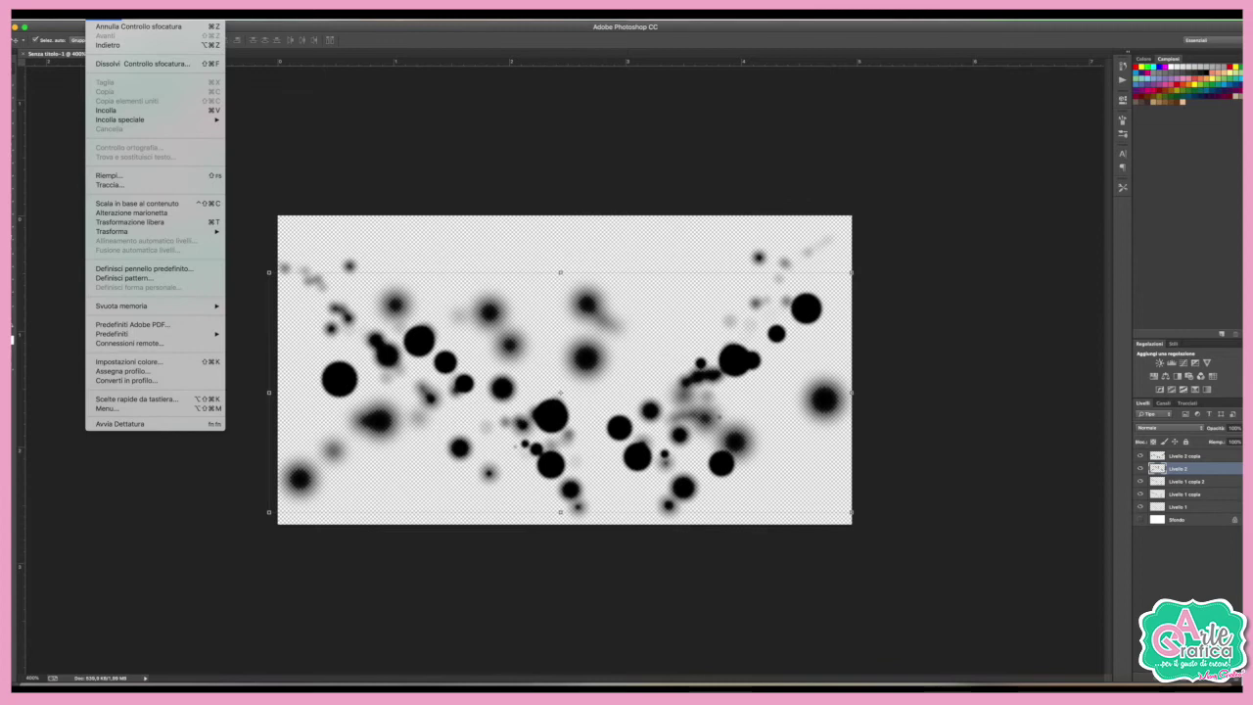
left_click(147, 269)
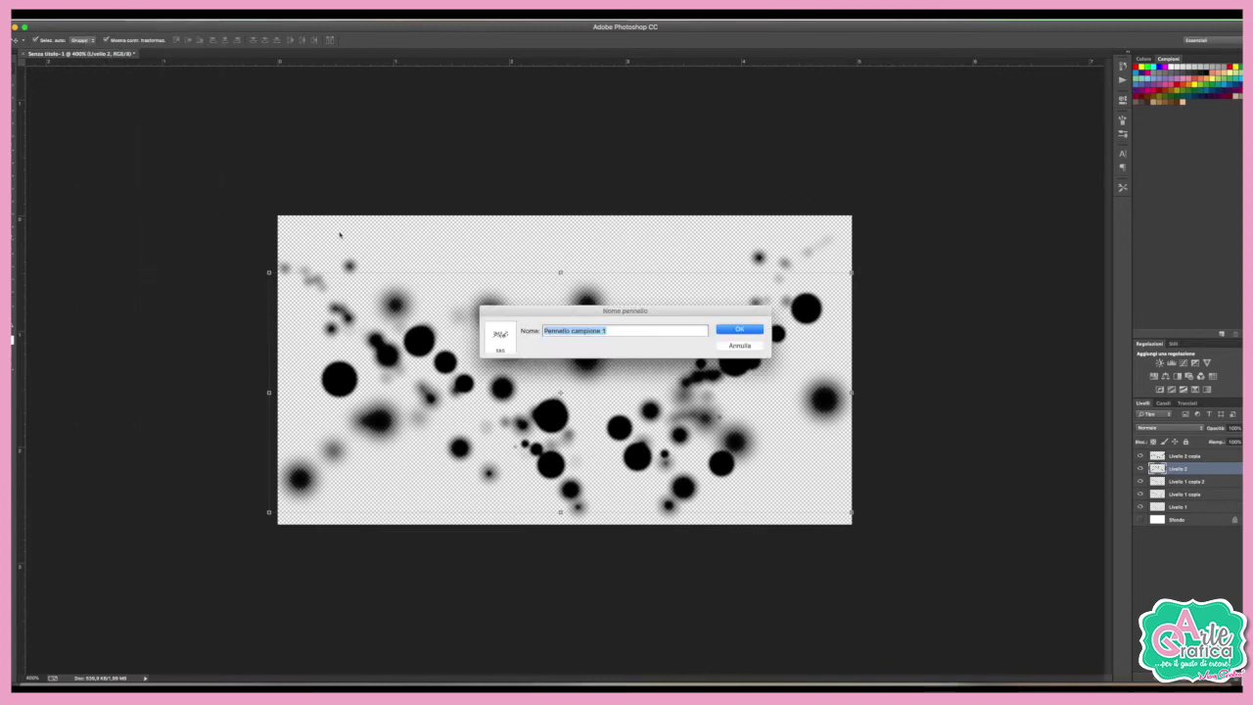
type("luce 2")
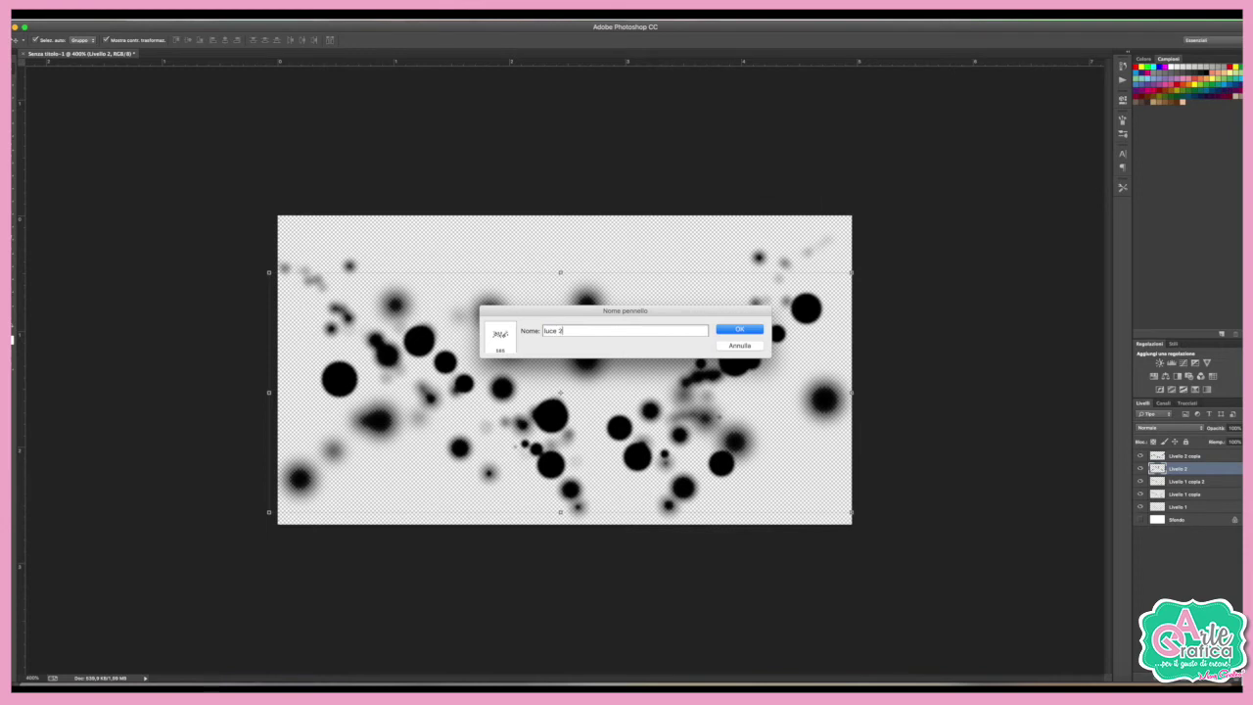
key("Return")
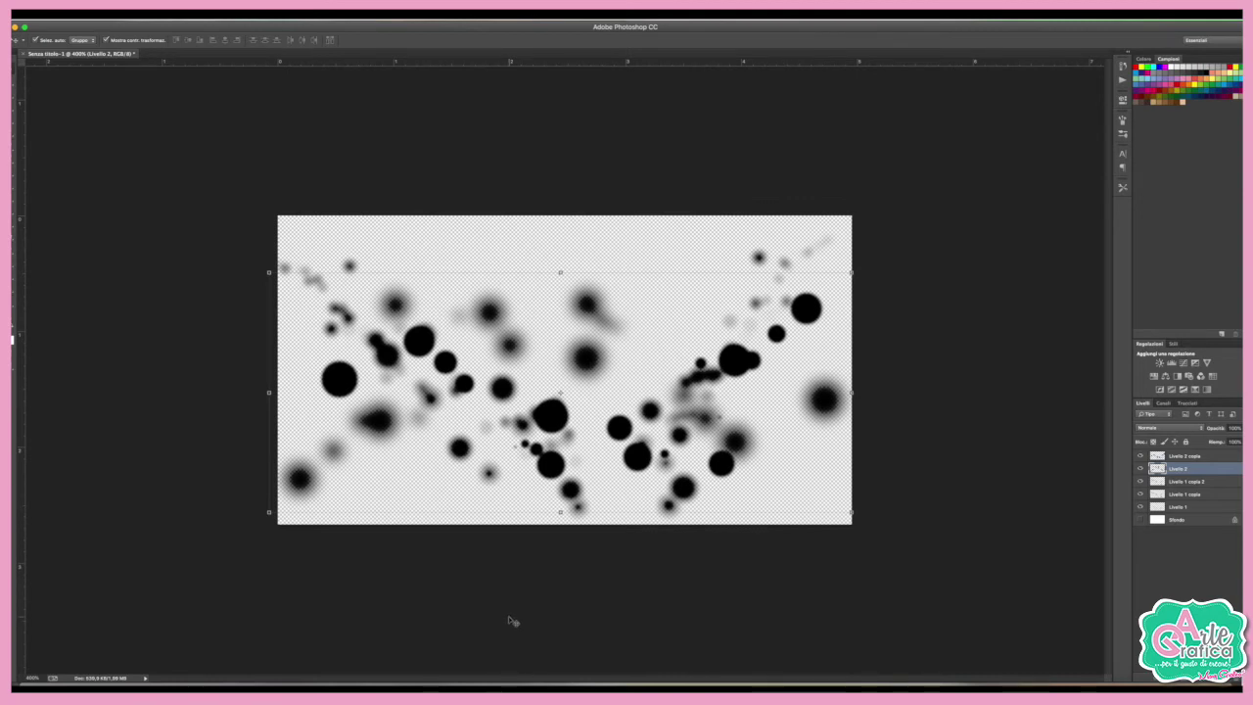
key("ctrl+n")
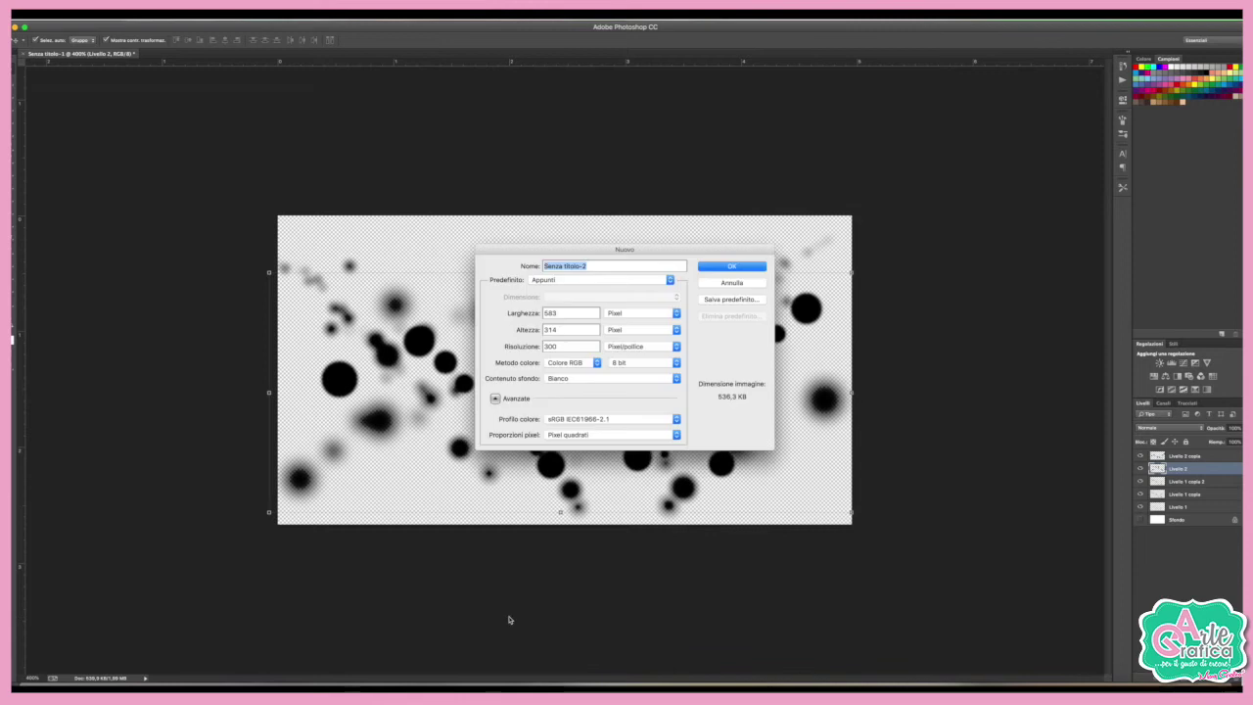
- Create an International Paper A6 document (105 × 148 mm, 300 ppi) with black background contents
left_click(563, 280)
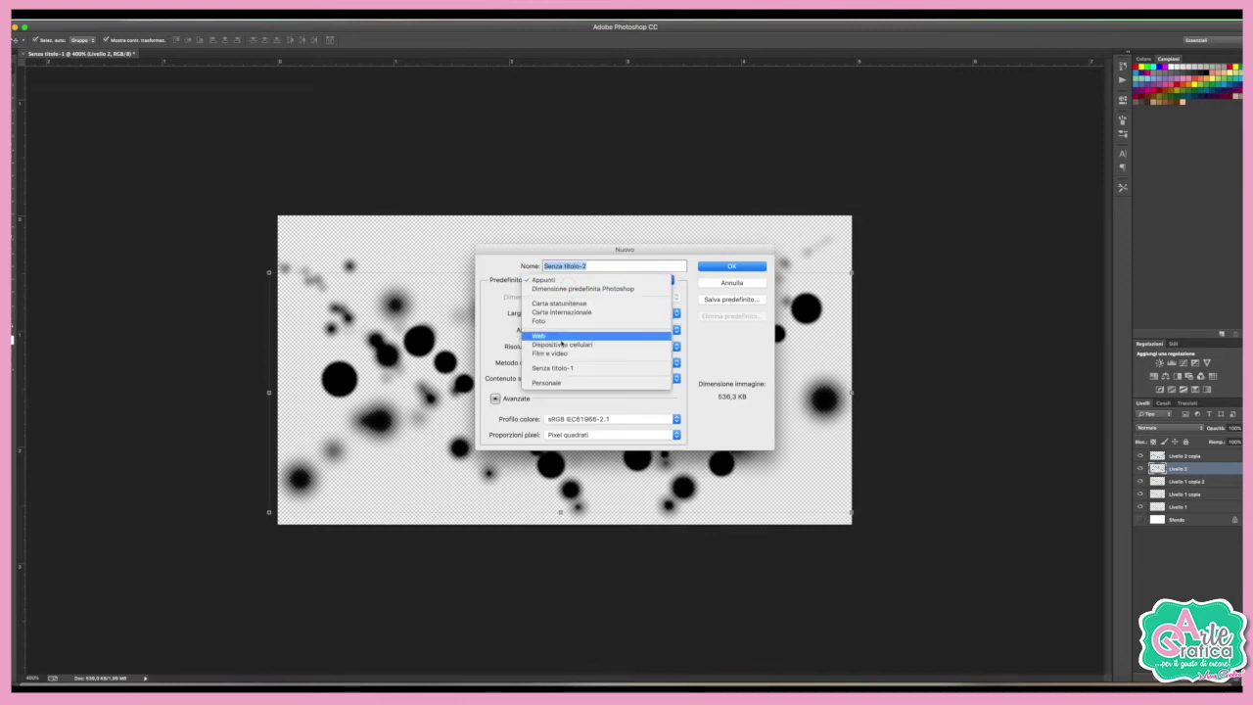
left_click(554, 306)
left_click(582, 296)
left_click(568, 289)
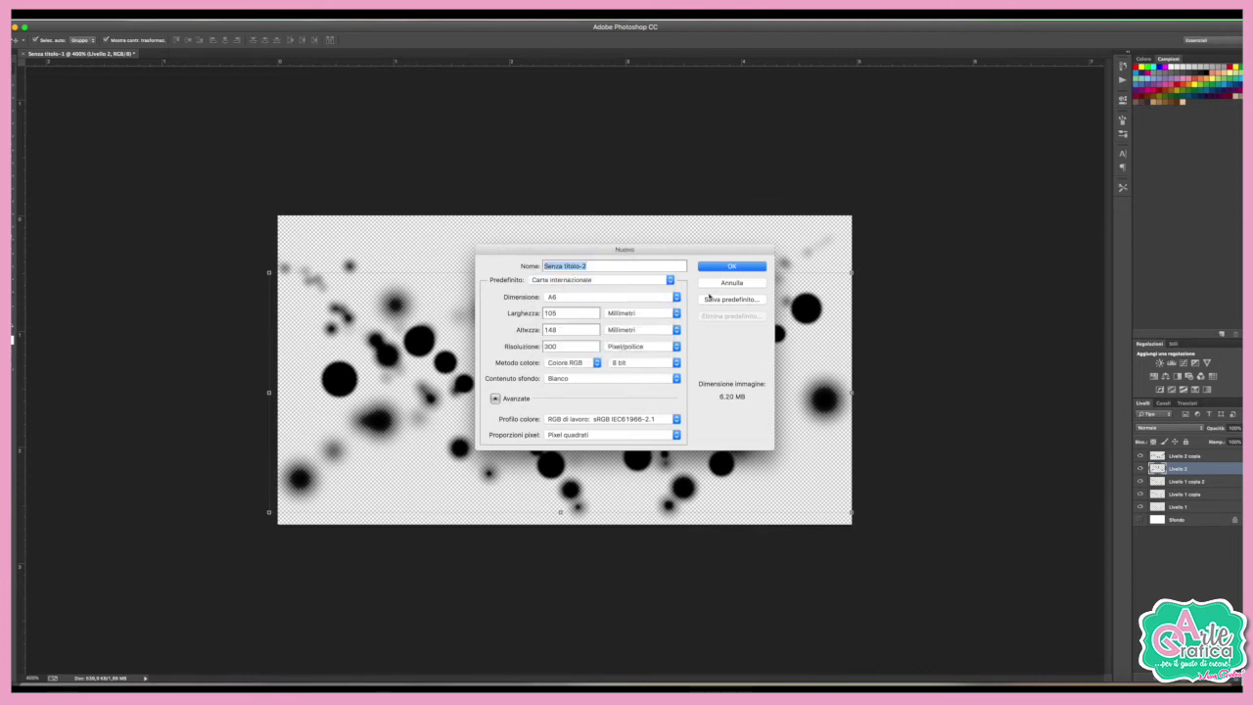
left_click(578, 378)
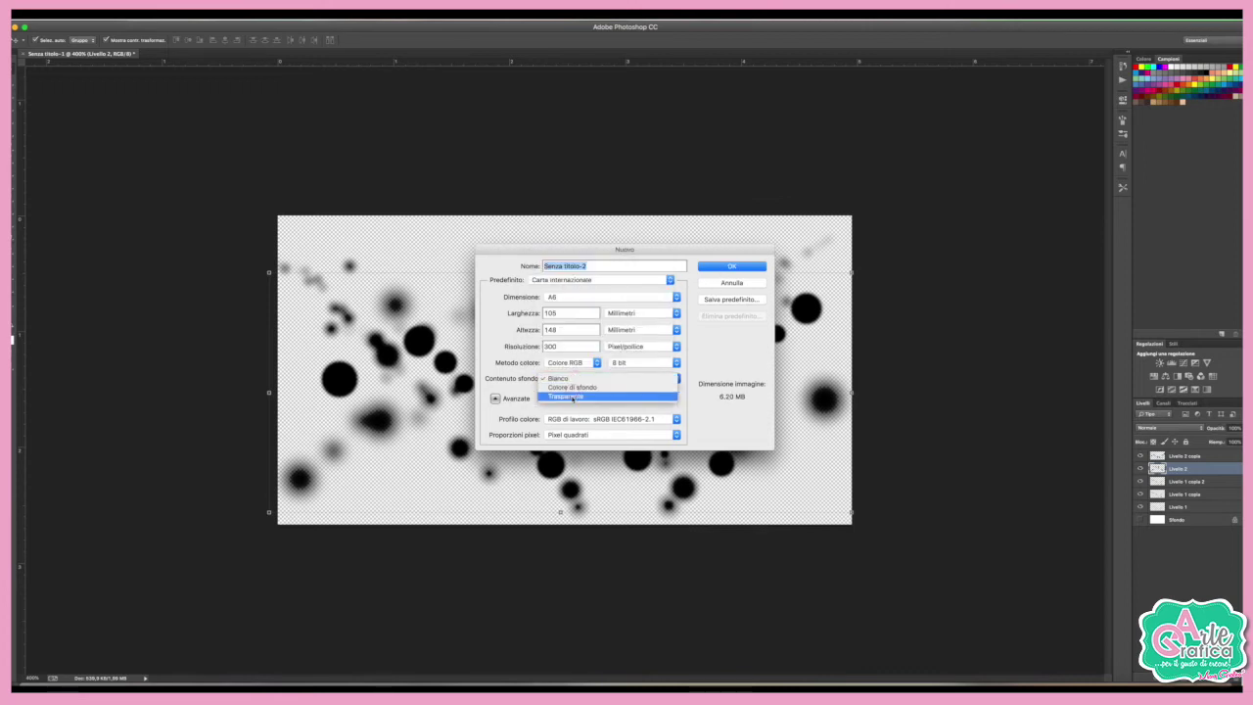
left_click(573, 388)
left_click(731, 266)
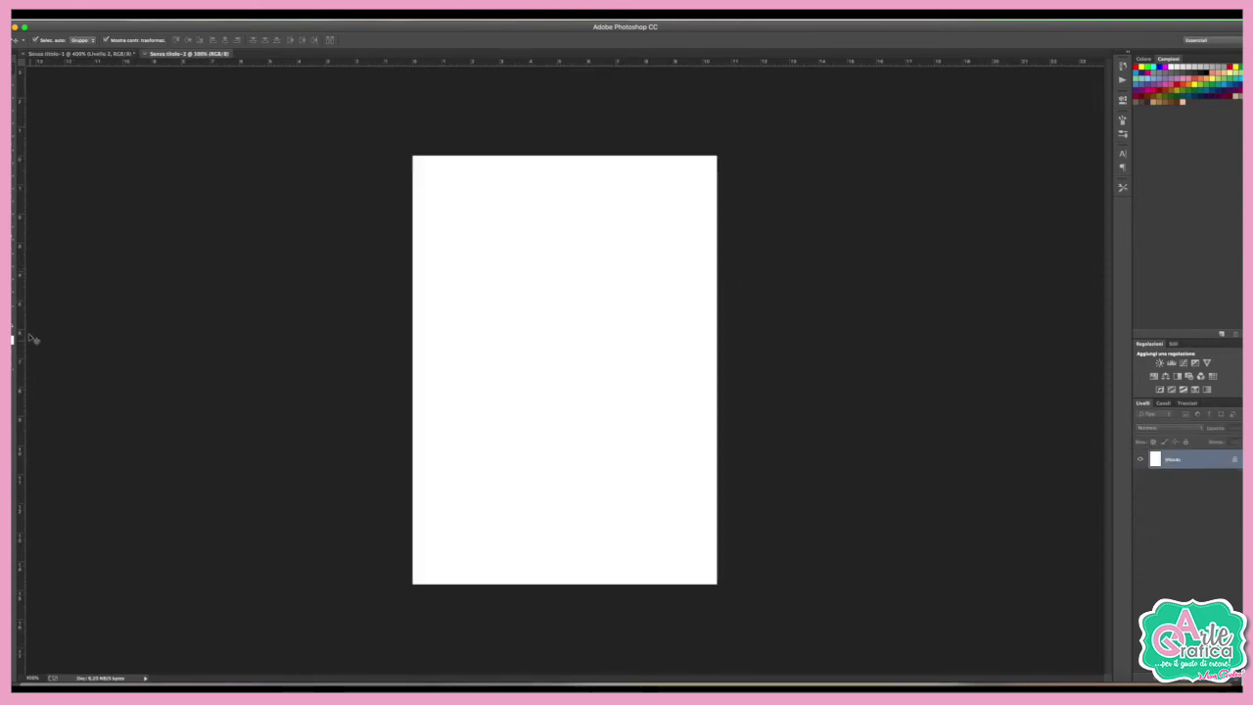
- Fill the canvas black with the Paint Bucket and add a new empty layer
key("g")
left_click(496, 344)
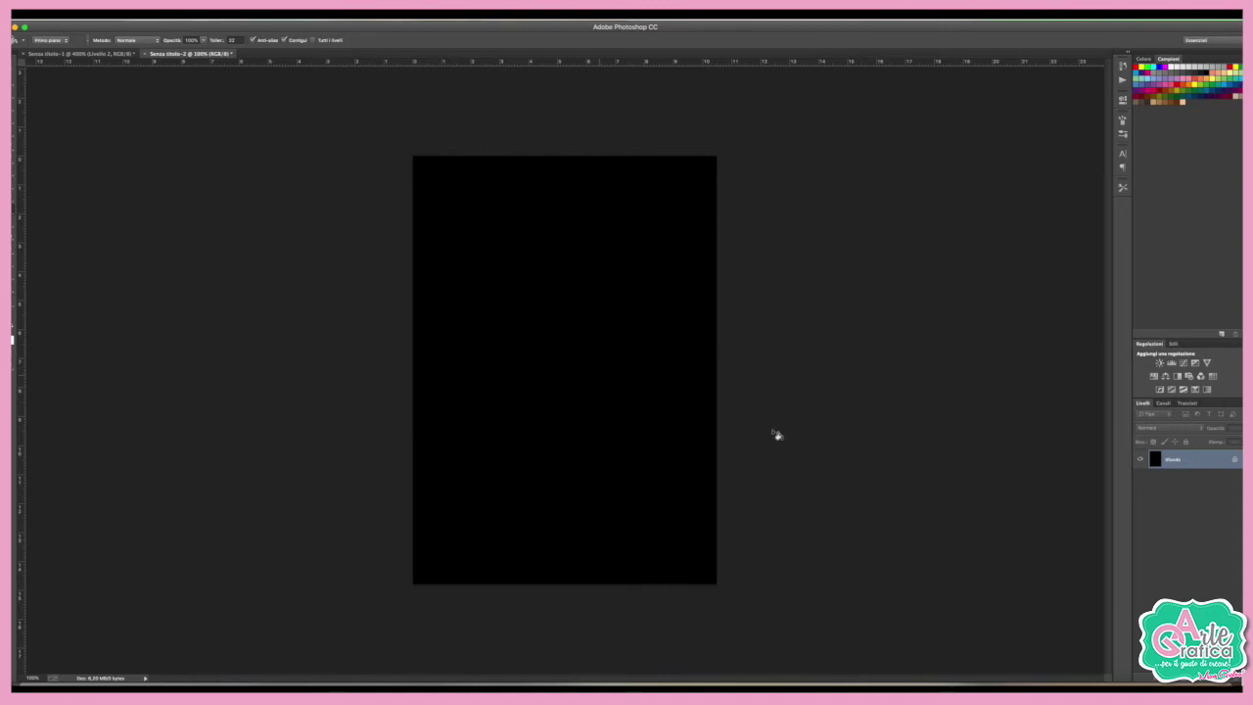
key("ctrl+shift+alt+n")
- Paint white luce-brush dot clusters across the top third of the canvas
key("b")
left_click(529, 358)
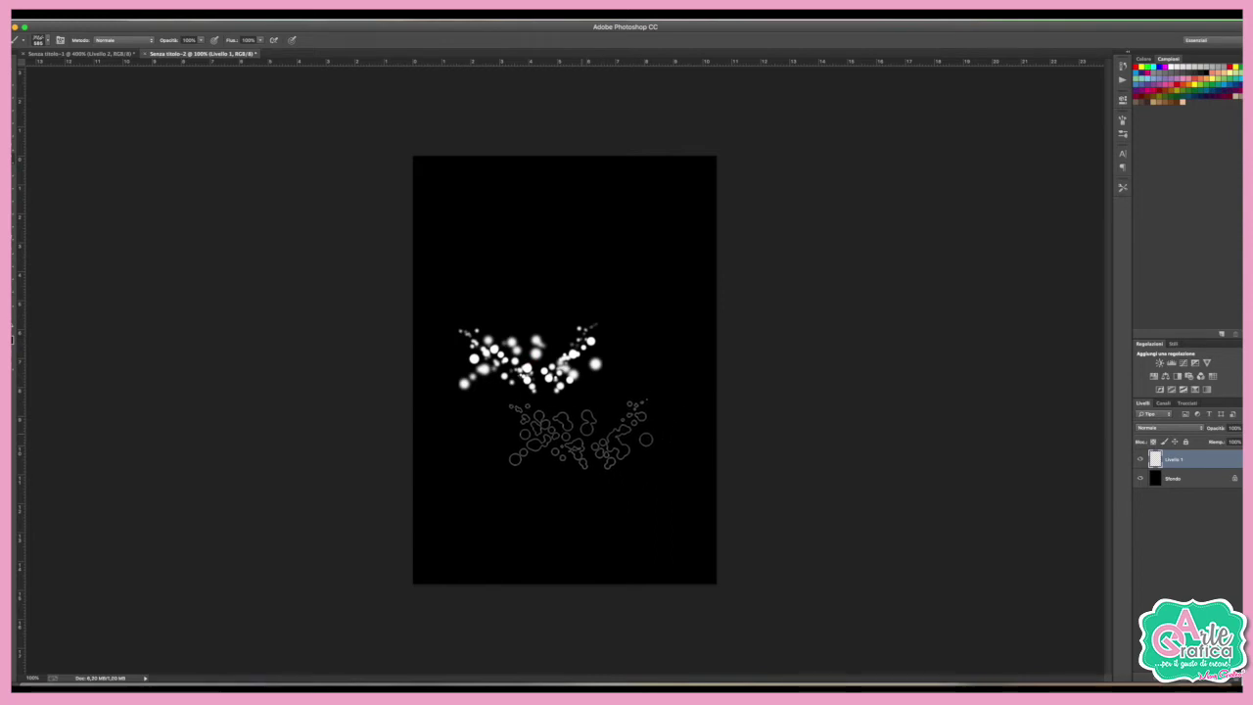
key("ctrl+z")
left_click_drag(475, 183, 614, 201)
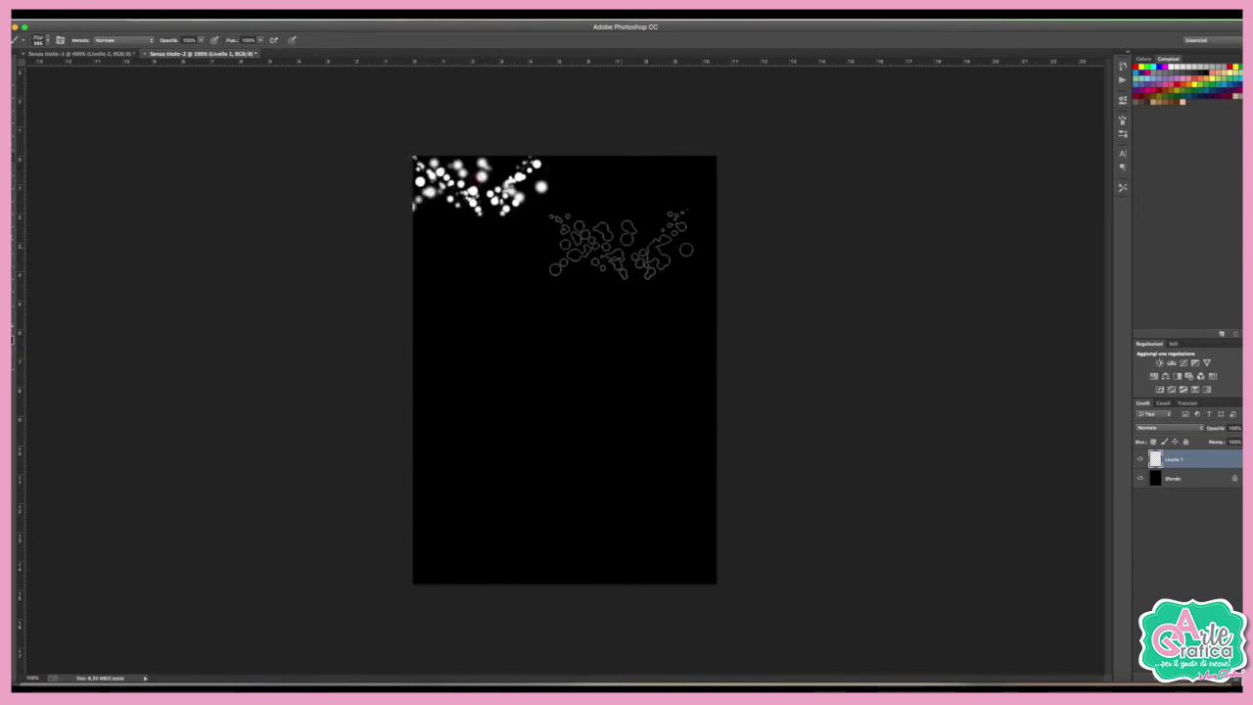
left_click(758, 161)
left_click(445, 256)
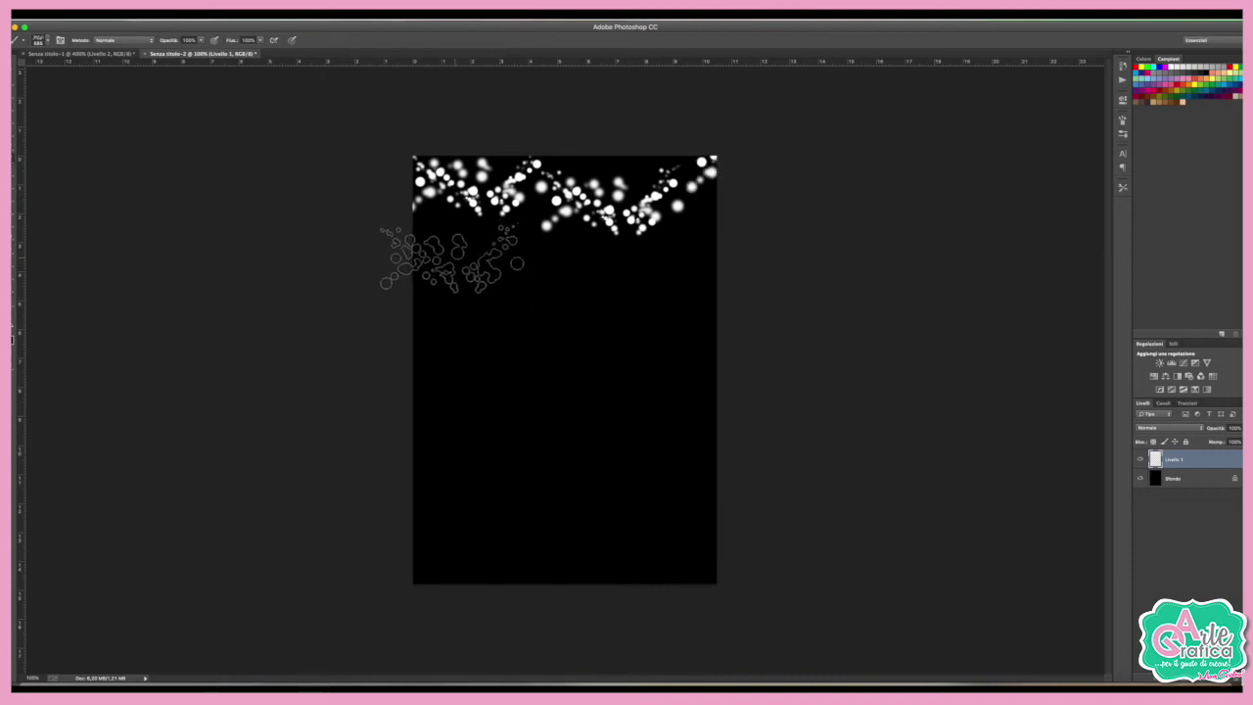
left_click(548, 263)
left_click(697, 279)
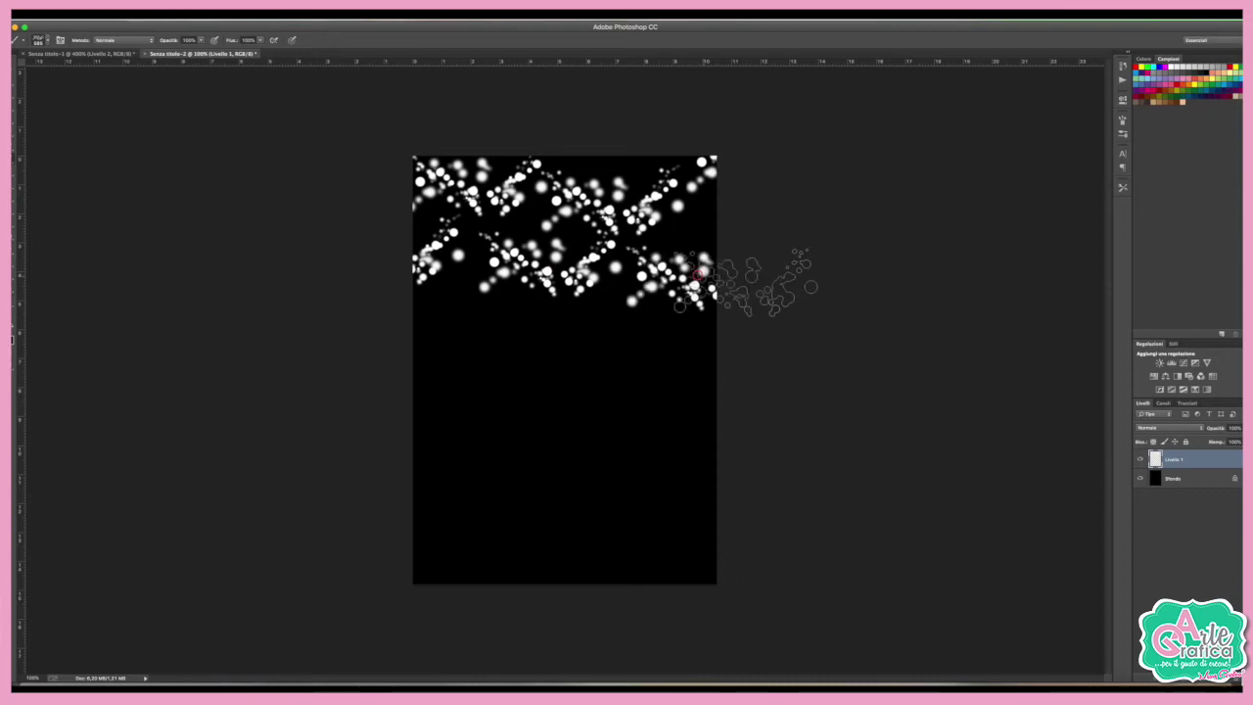
- Enlarge the dots layer slightly, blur it again, and paint a sweep of bokeh dots
key("v")
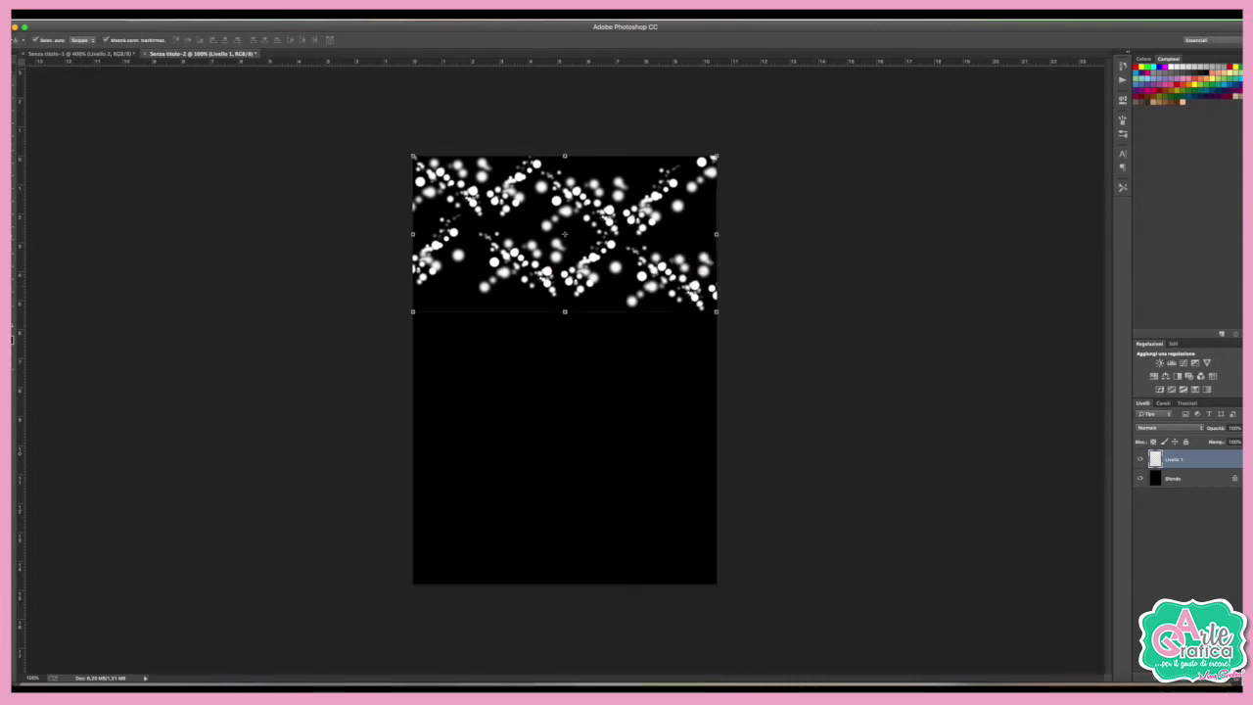
left_click_drag(717, 154, 753, 137)
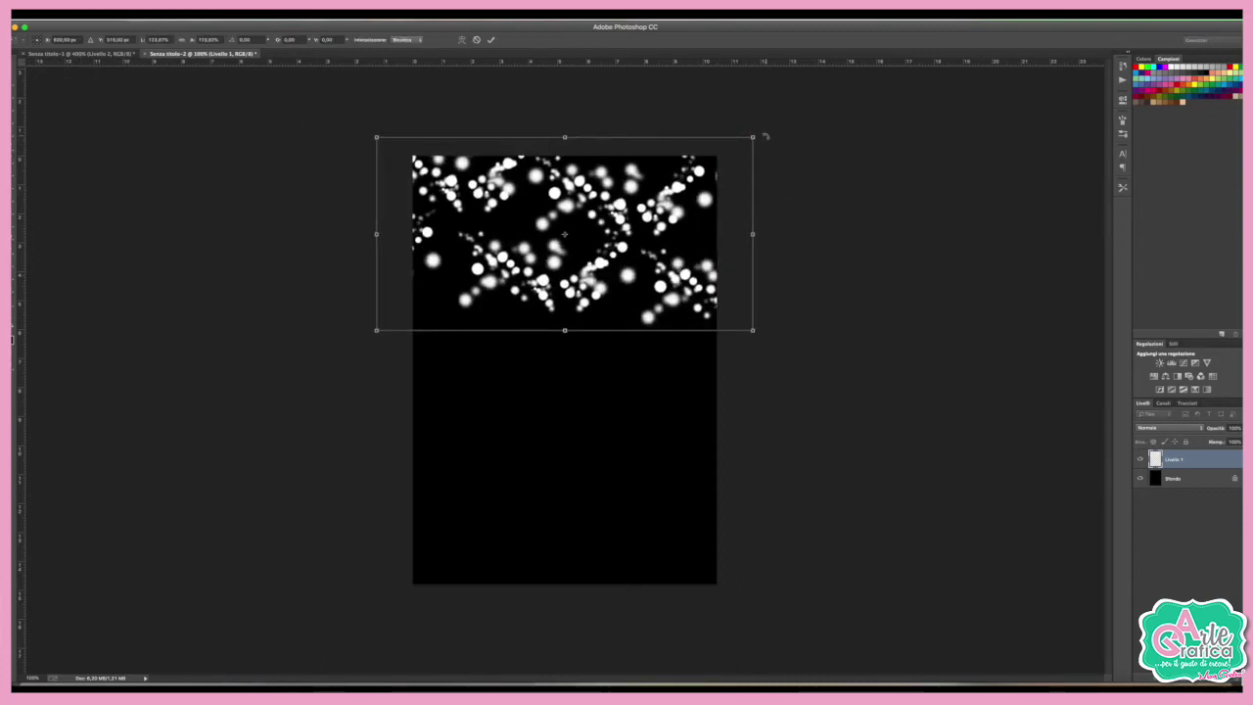
left_click(279, 12)
mouse_move(283, 184)
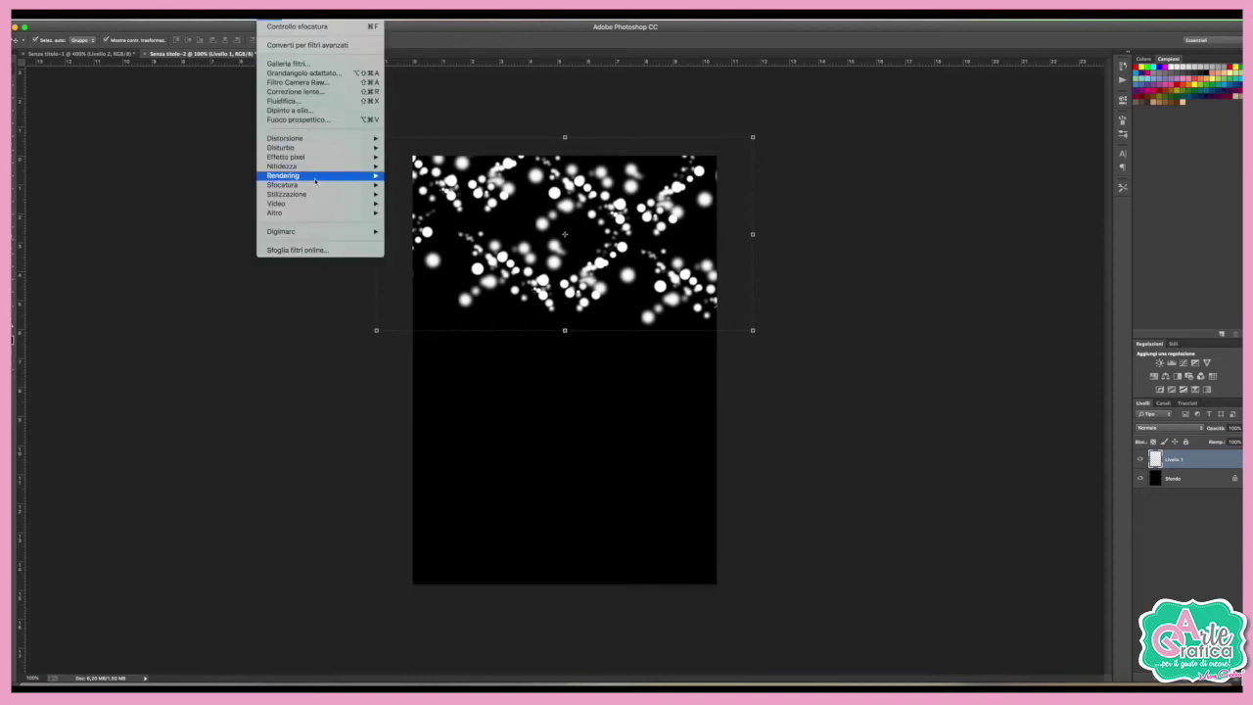
left_click(435, 223)
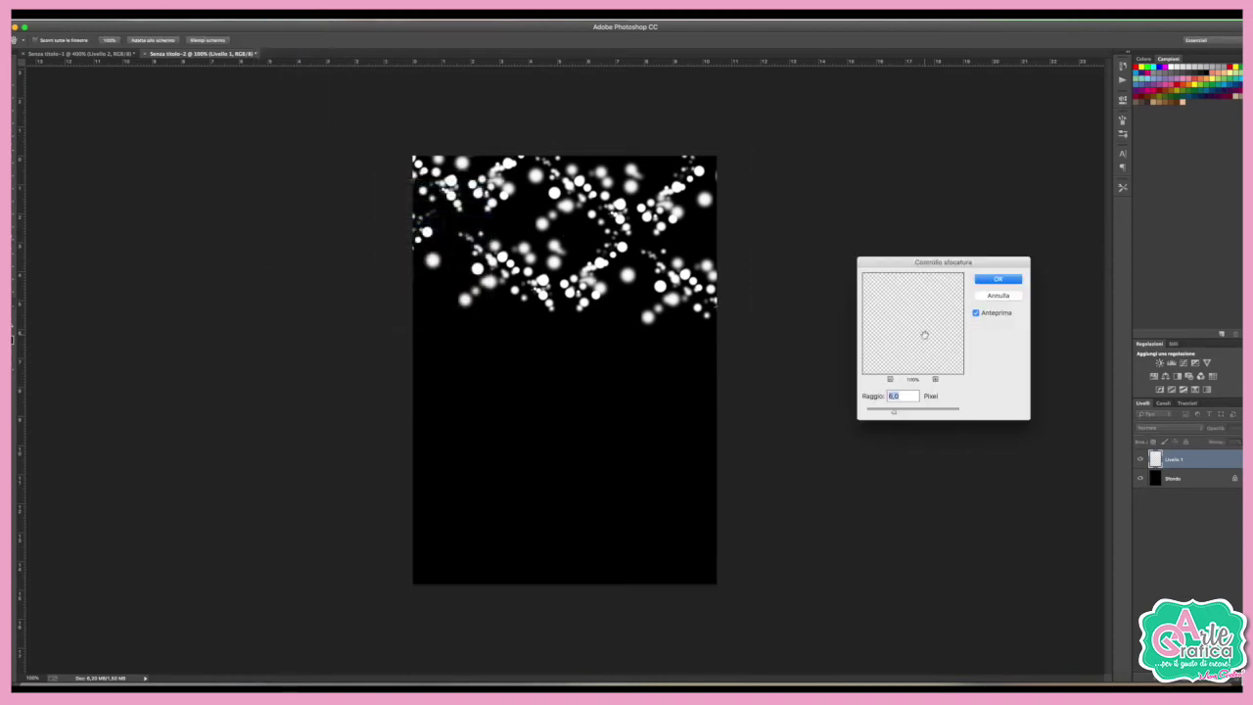
left_click(1012, 284)
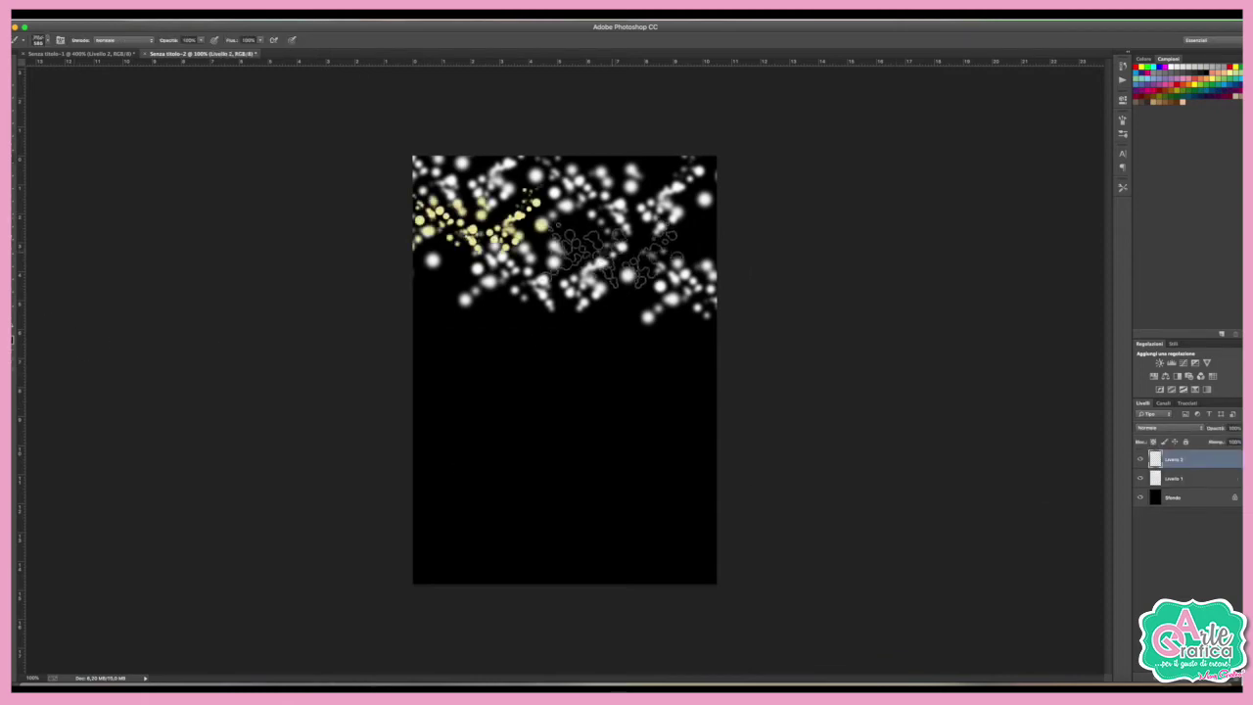
left_click_drag(612, 255, 759, 259)
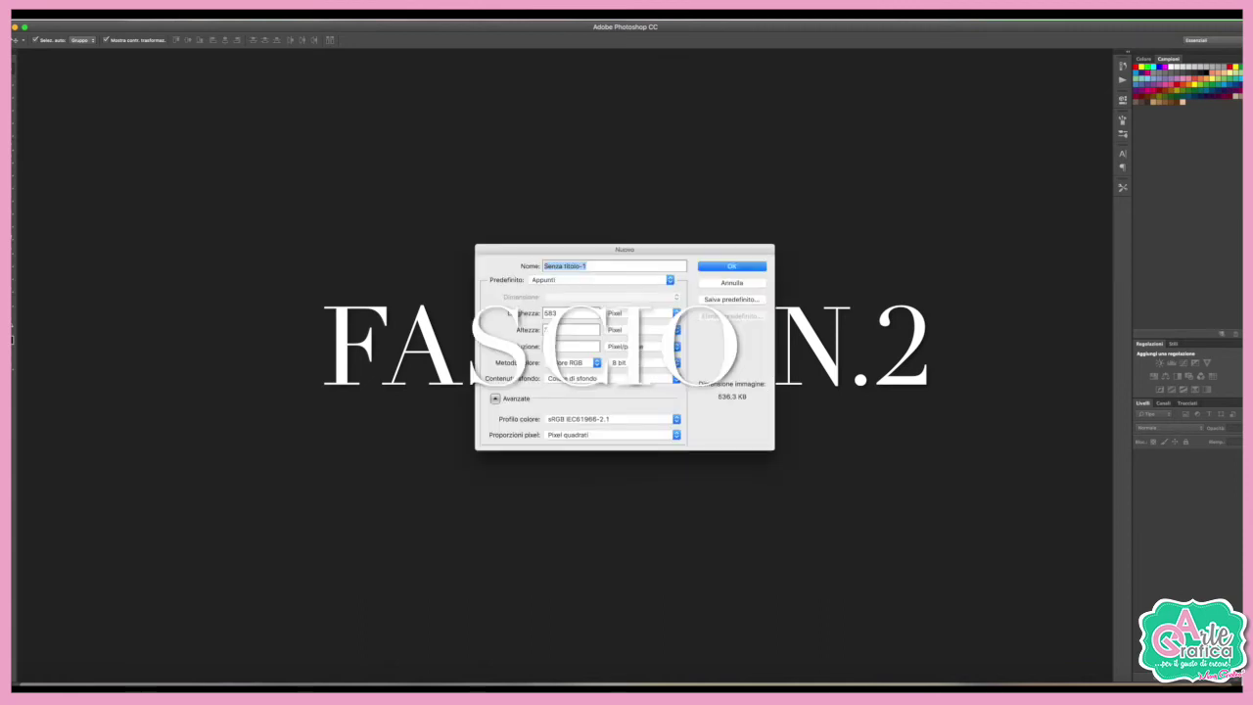
- Create a 'fascio luce' document, fill it white, then close it without saving
type("fascio luc")
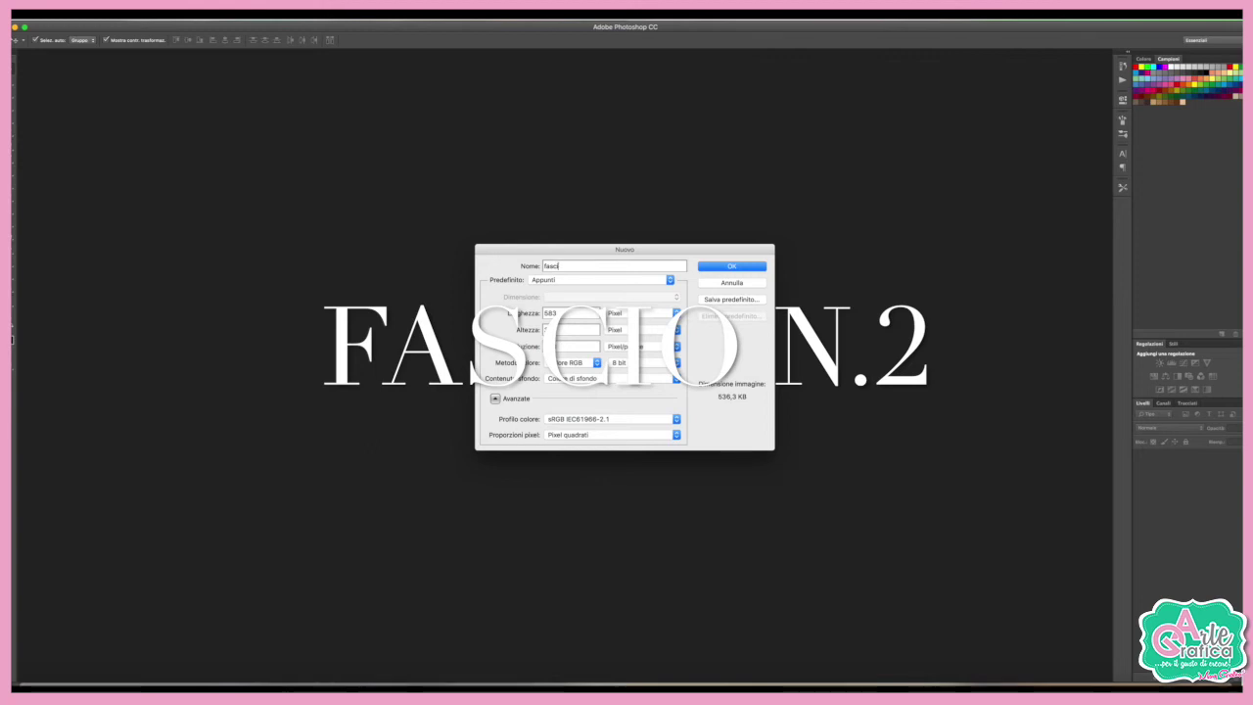
type("e 3")
key("Return")
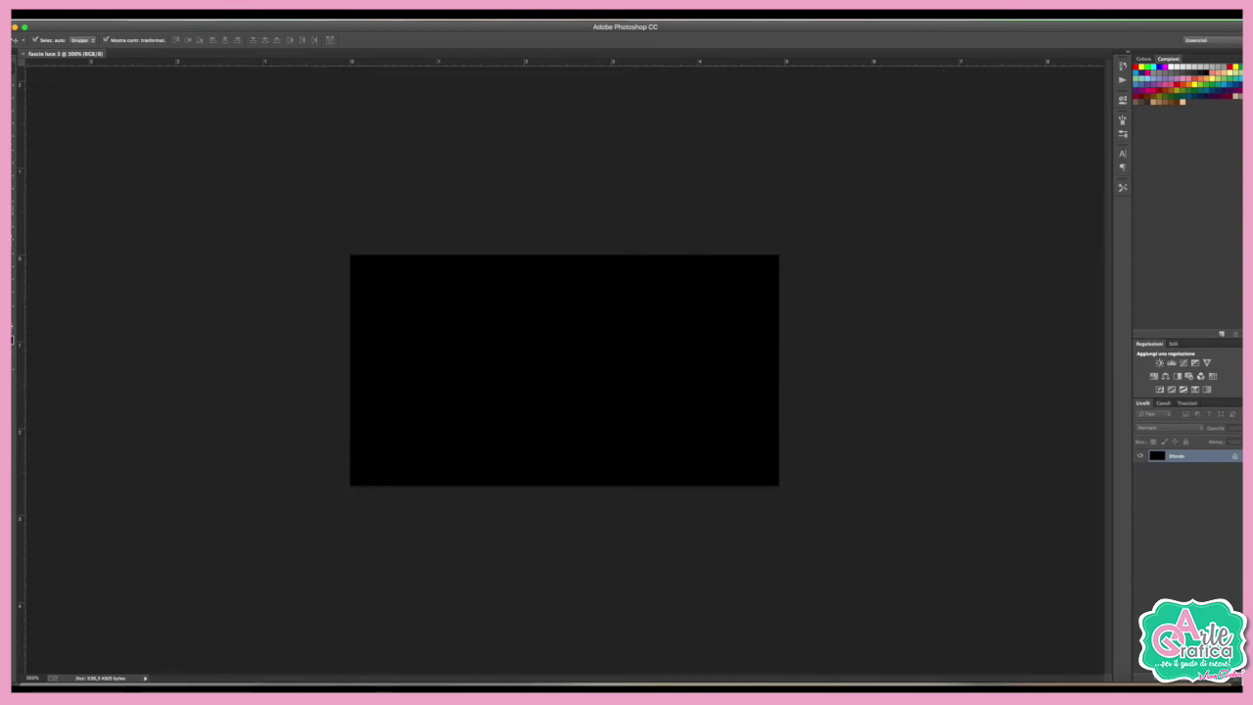
left_click(453, 300)
left_click(309, 171)
key("super+w")
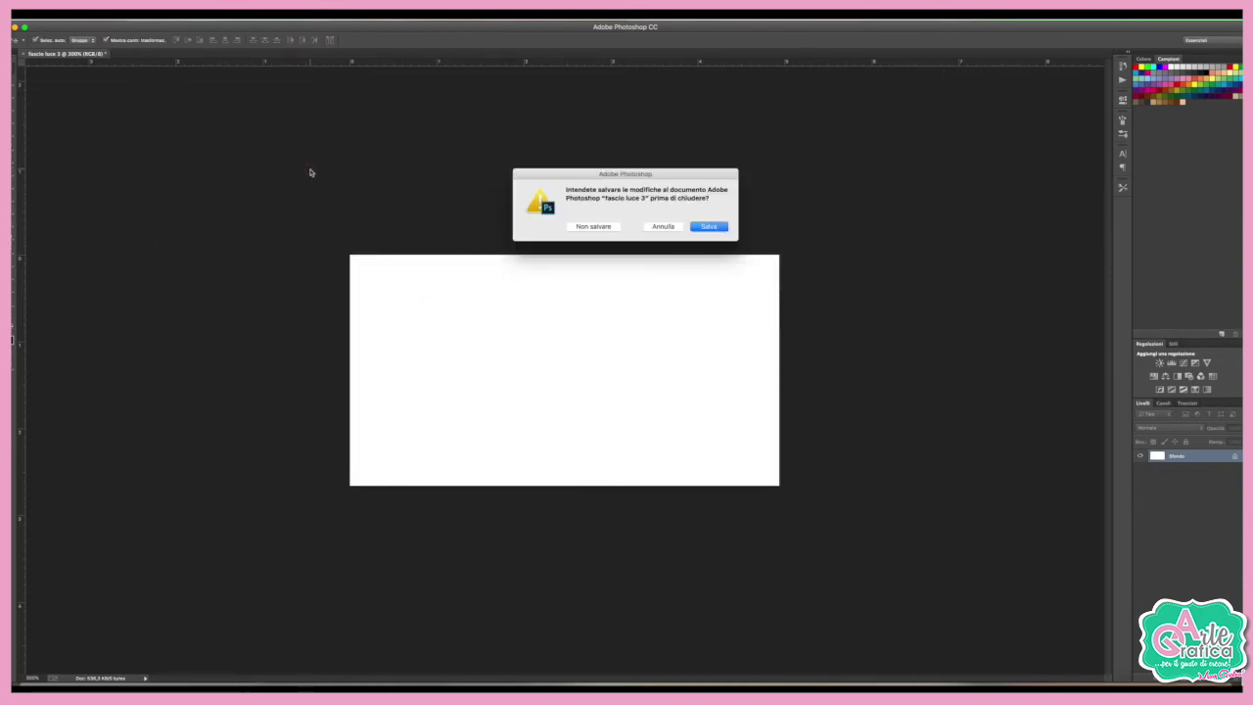
left_click(595, 227)
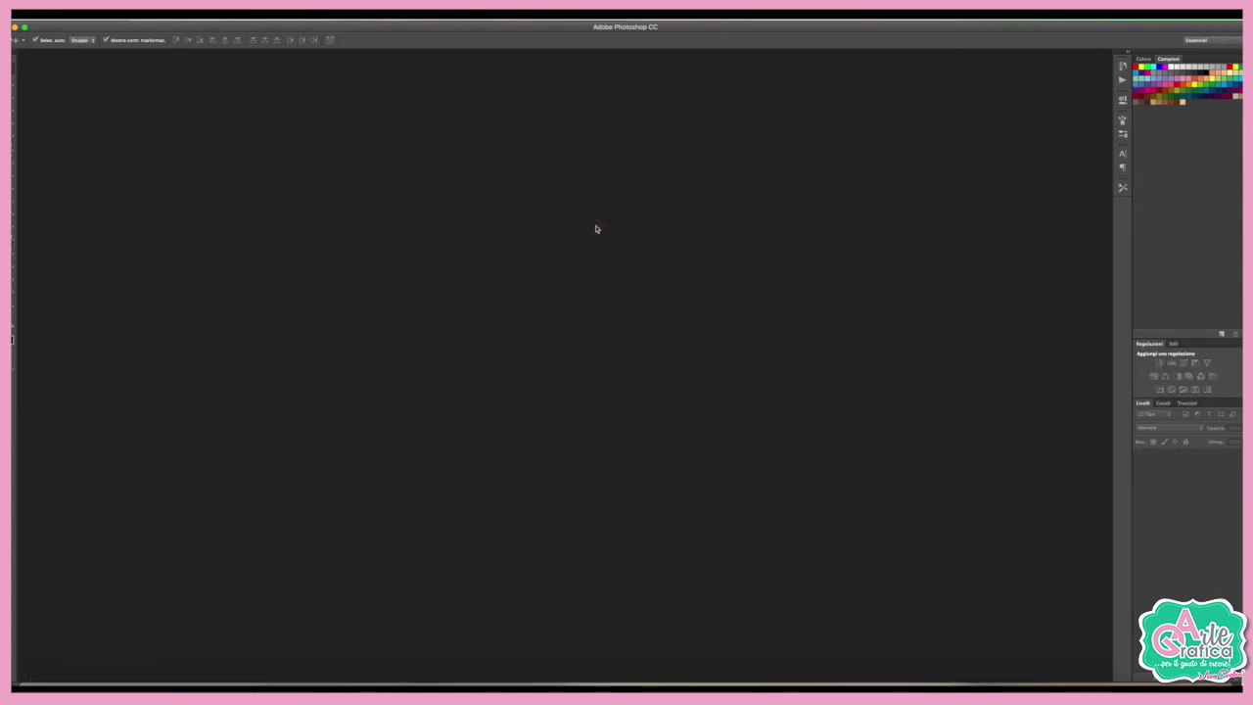
- Create a white-background 585 × 315 px document at 300 ppi and zoom in
key("super+n")
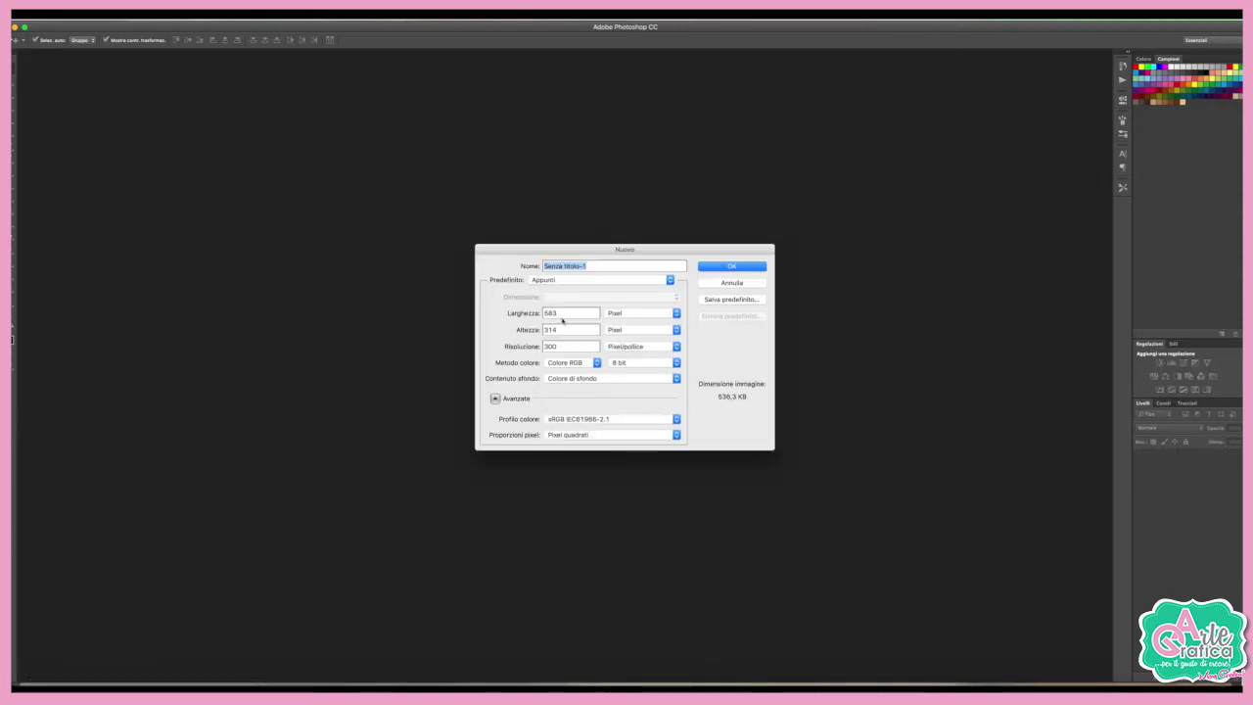
left_click(558, 313)
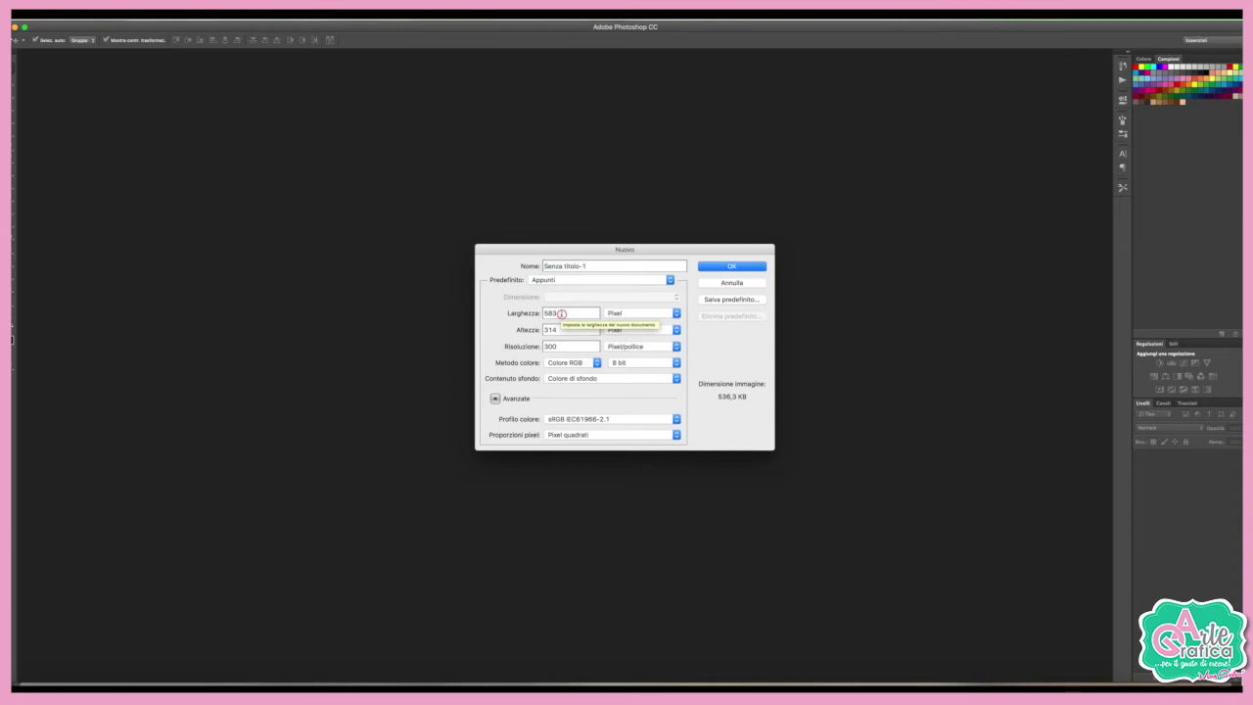
key("BackSpace")
type("5")
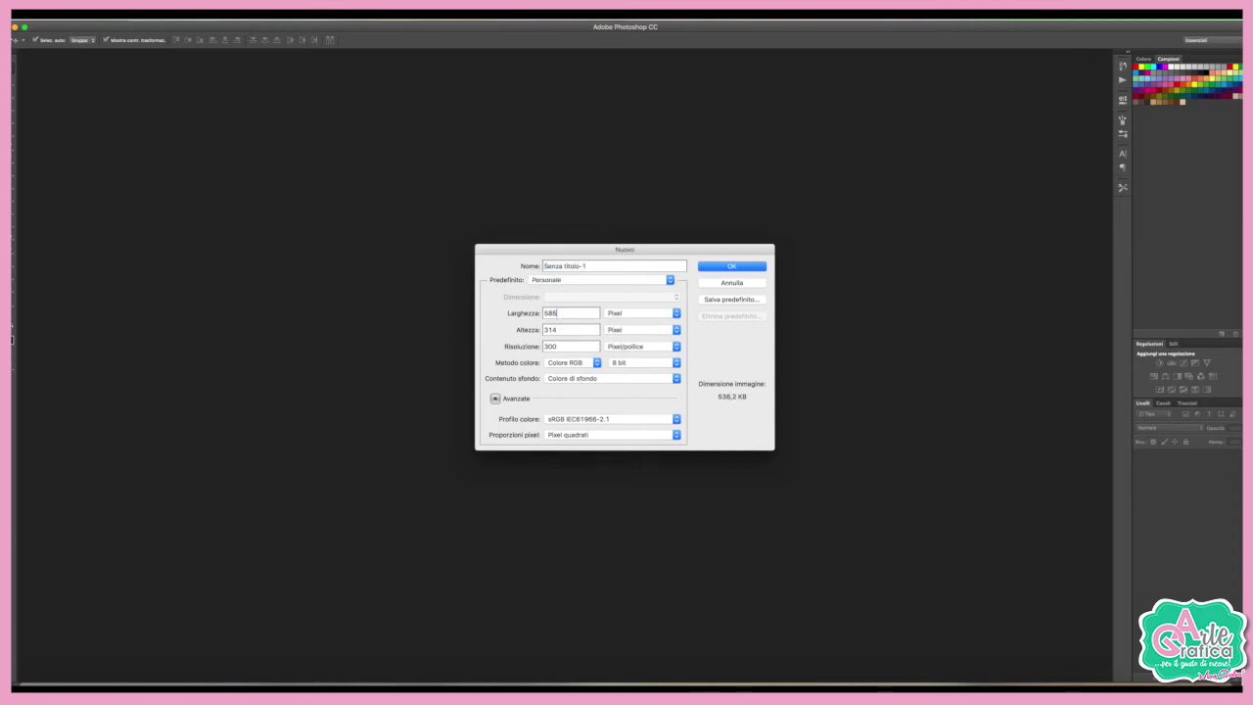
key("Tab")
type("315")
left_click(576, 380)
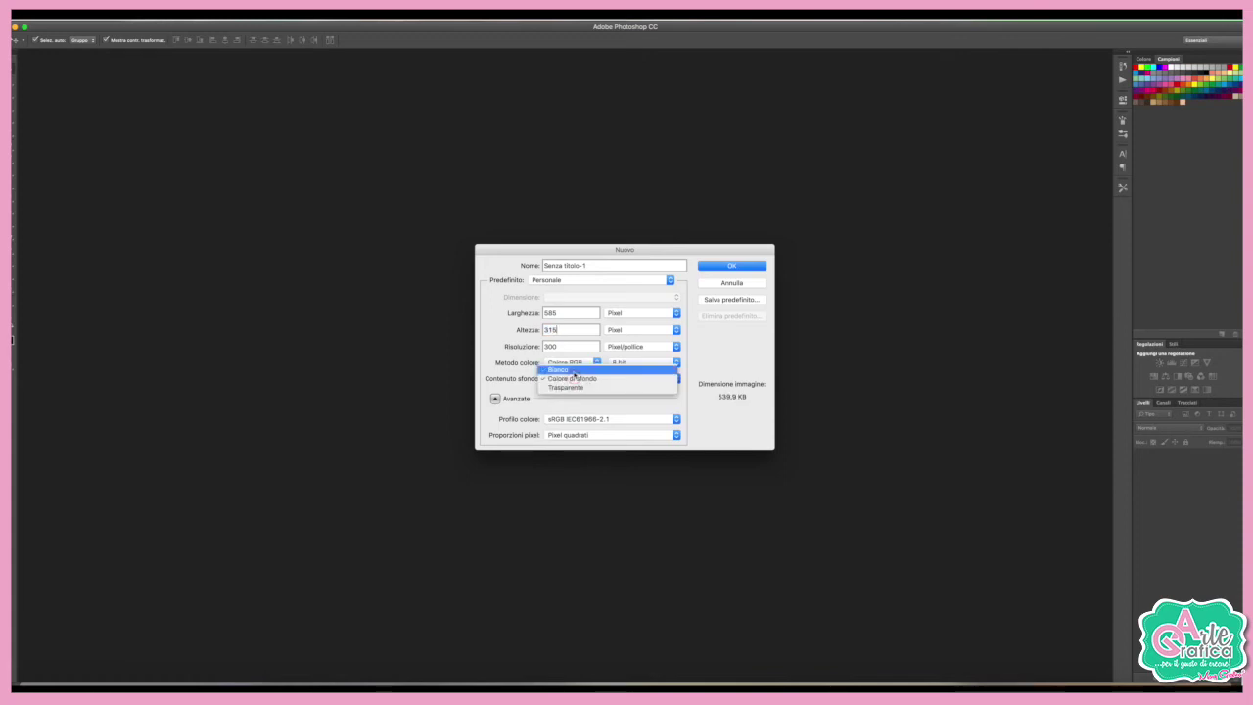
left_click(750, 268)
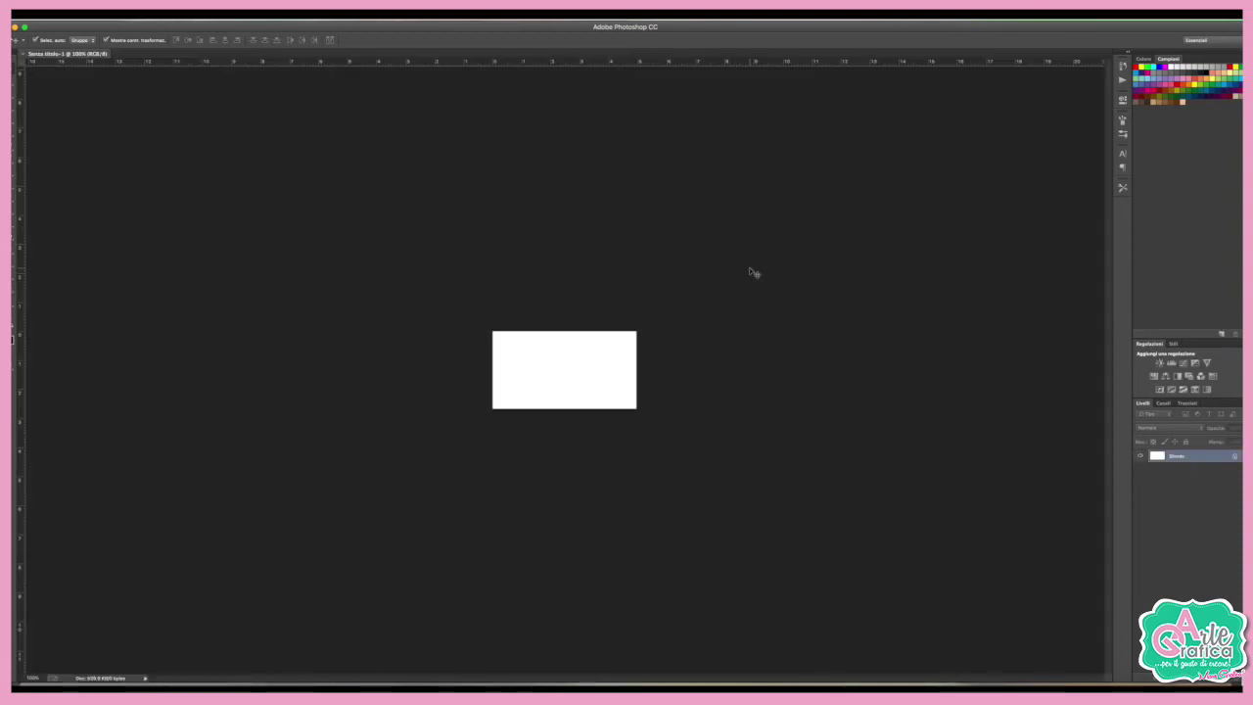
key("ctrl+plus")
key("ctrl+plus")
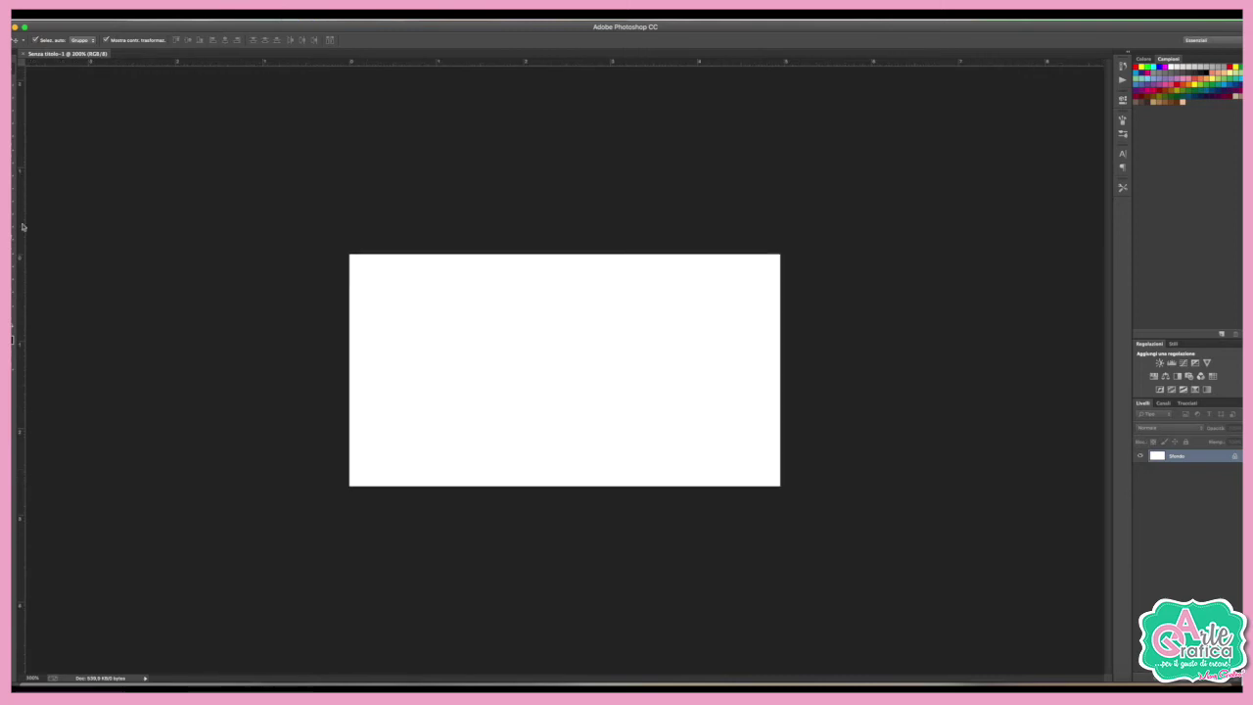
left_click(15, 159)
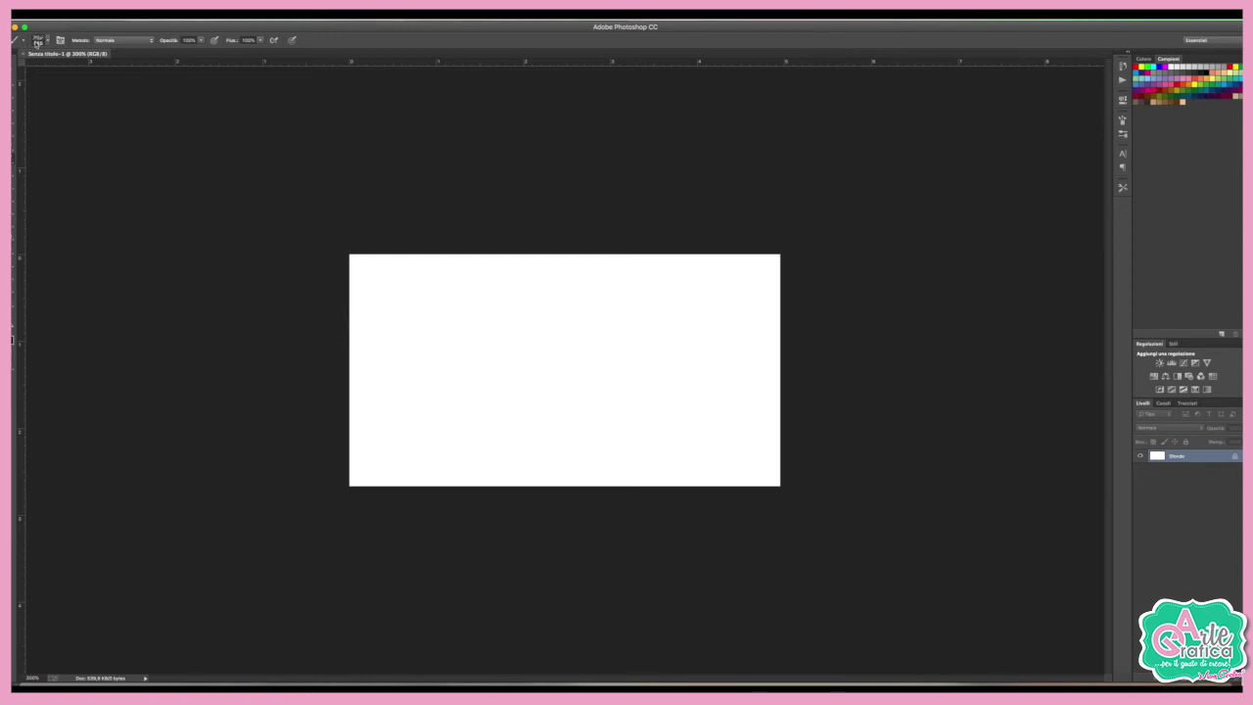
- Choose the soft round brush at 34 px and widen its tip spacing to 101%
left_click(38, 40)
left_click(50, 113)
left_click_drag(121, 70, 61, 70)
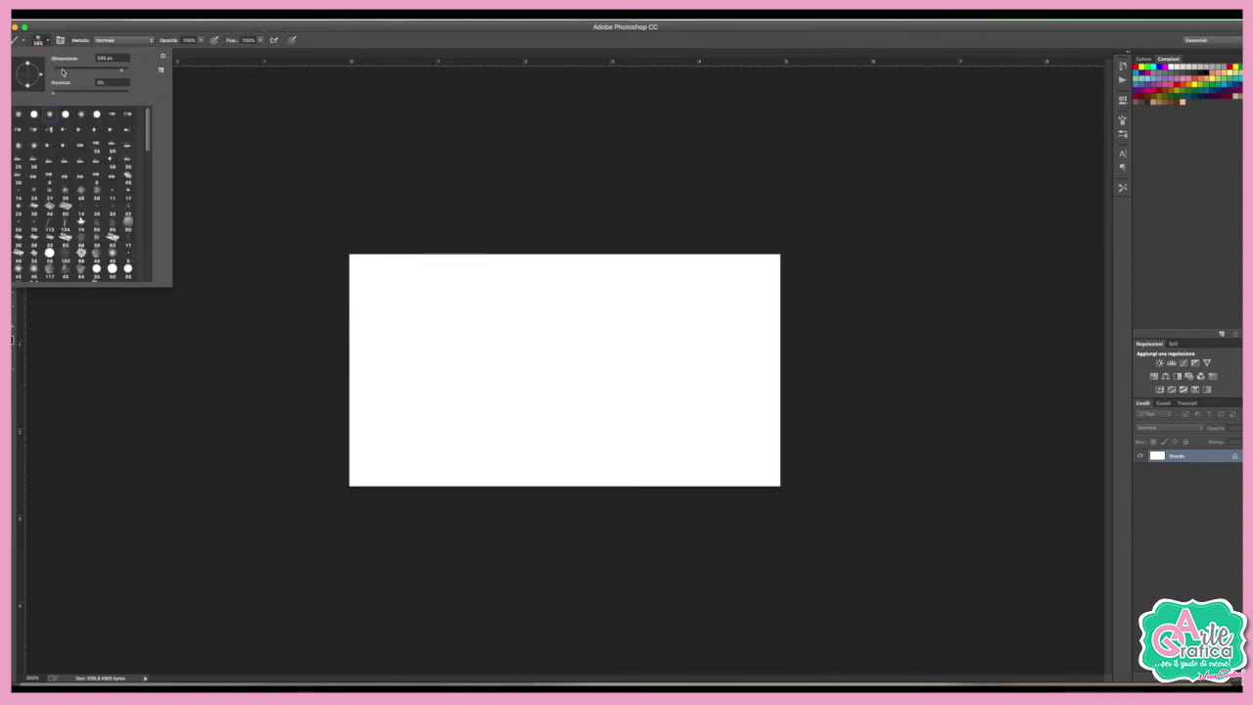
left_click(1124, 121)
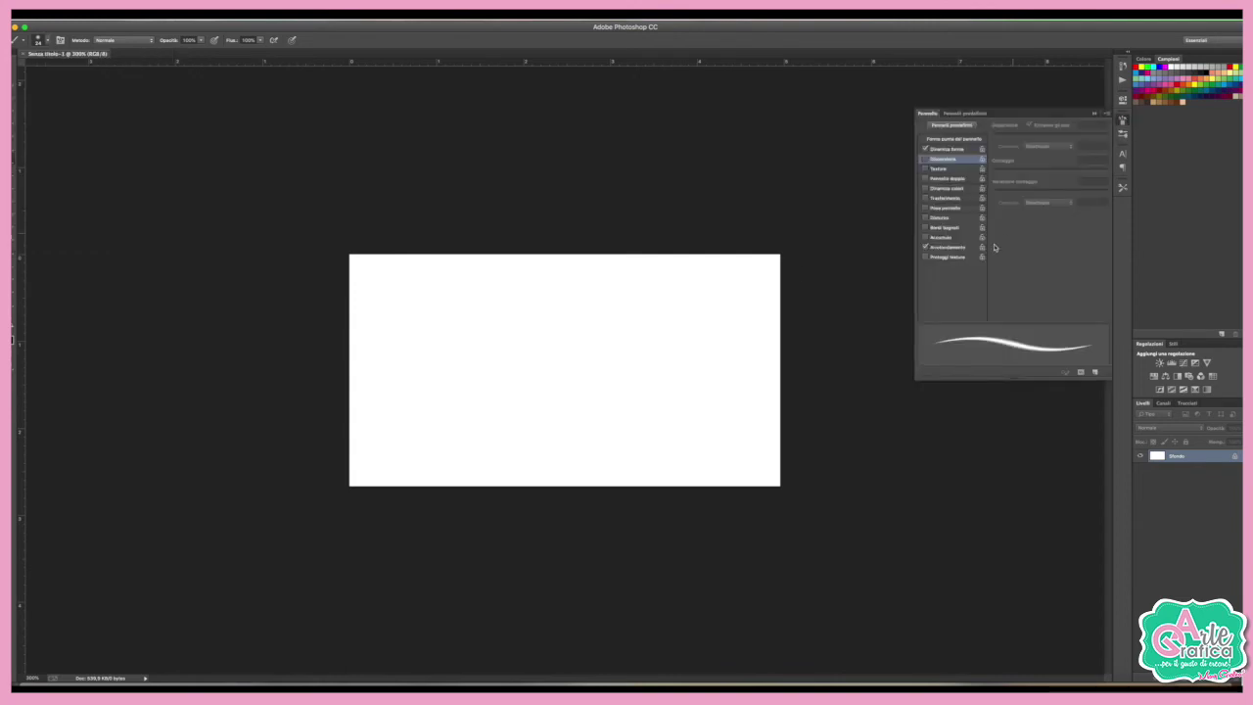
left_click(952, 139)
left_click_drag(1009, 293, 1051, 298)
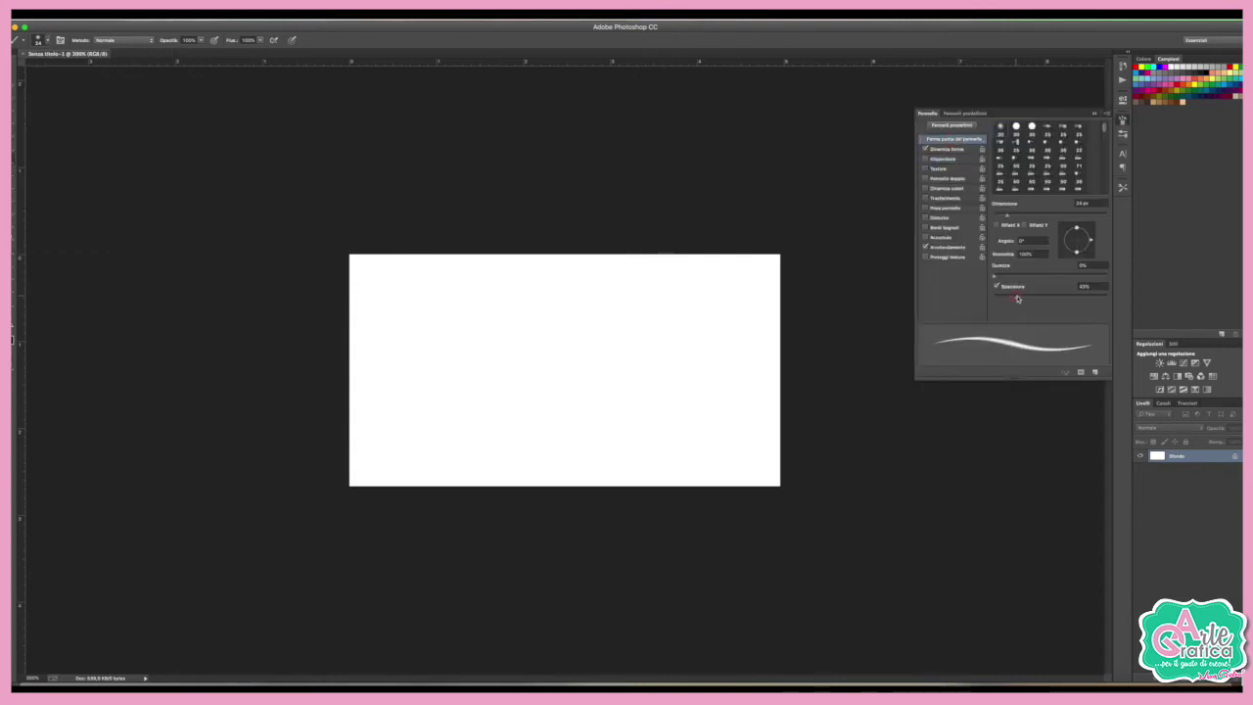
- Enable Shape Dynamics size jitter and Scattering at 100% with count 2 and higher count jitter
left_click(948, 149)
left_click_drag(1008, 135, 1129, 144)
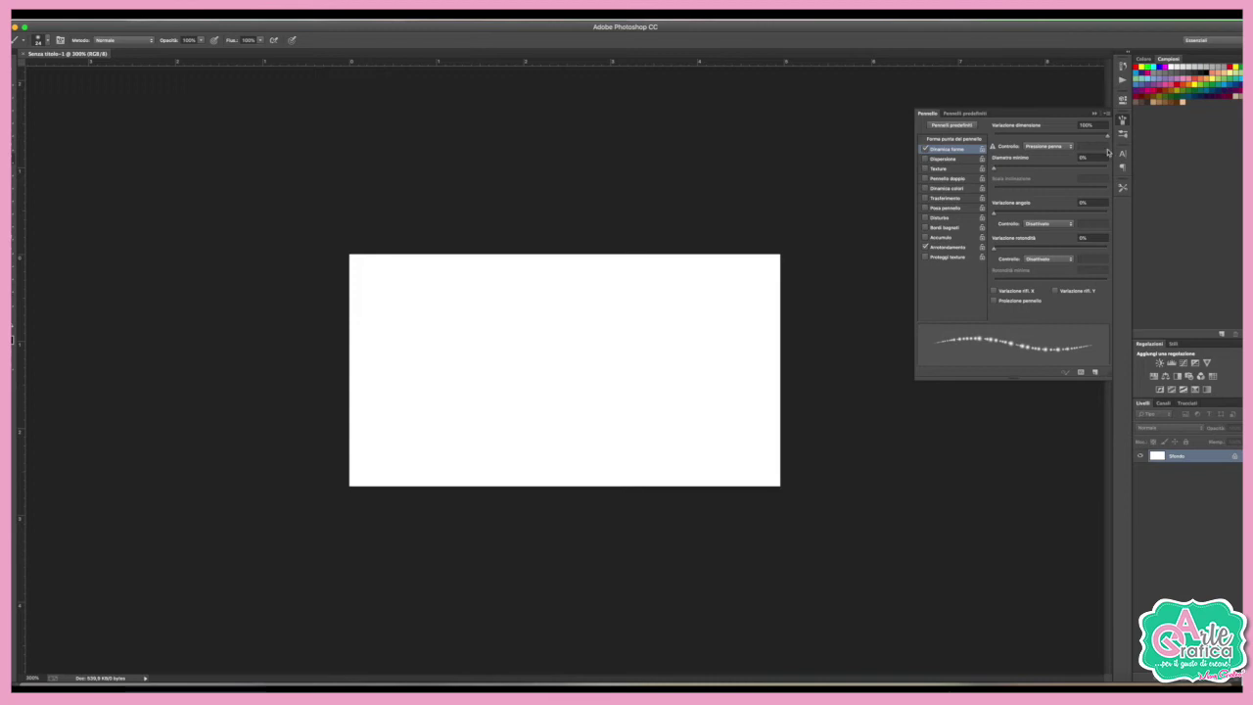
left_click(946, 159)
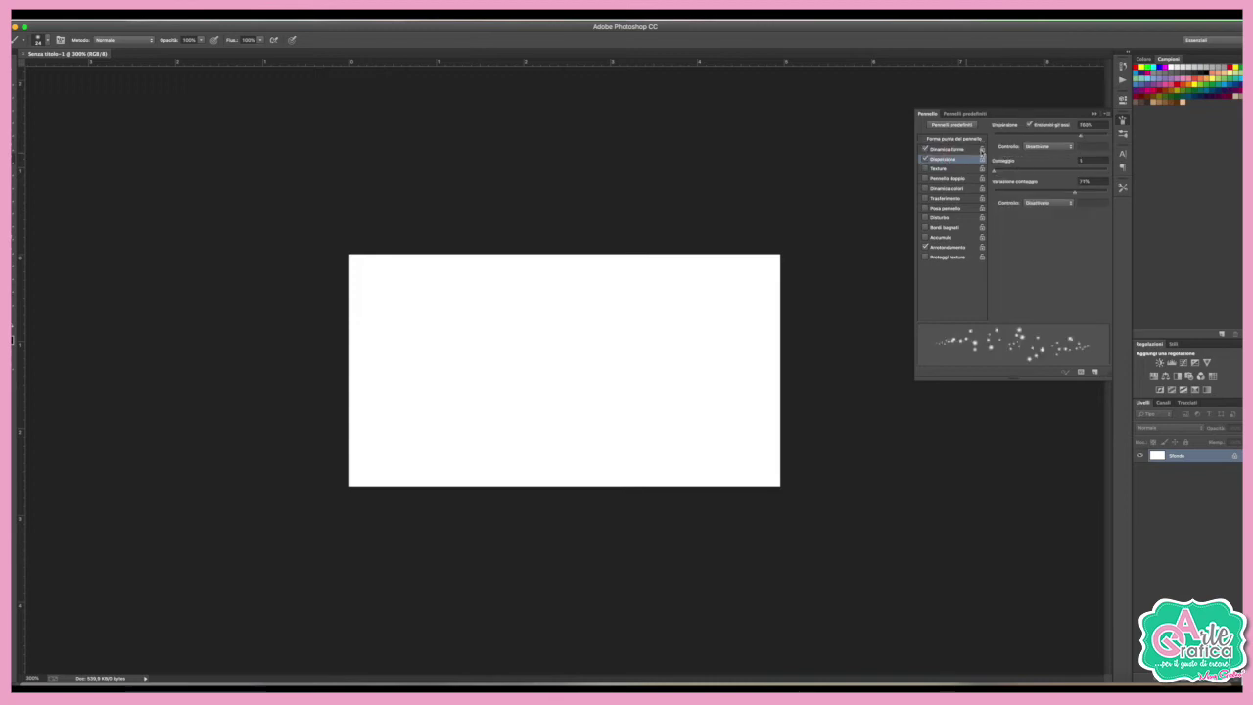
left_click(1029, 125)
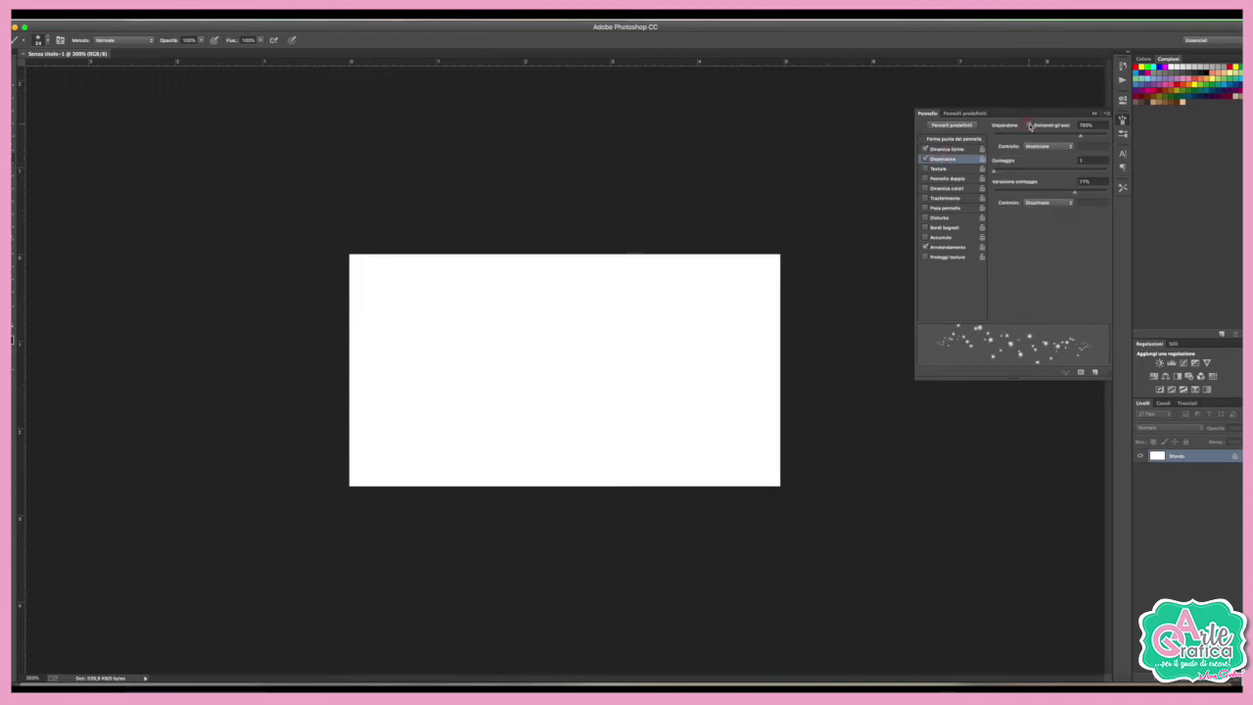
left_click_drag(1075, 138, 1012, 137)
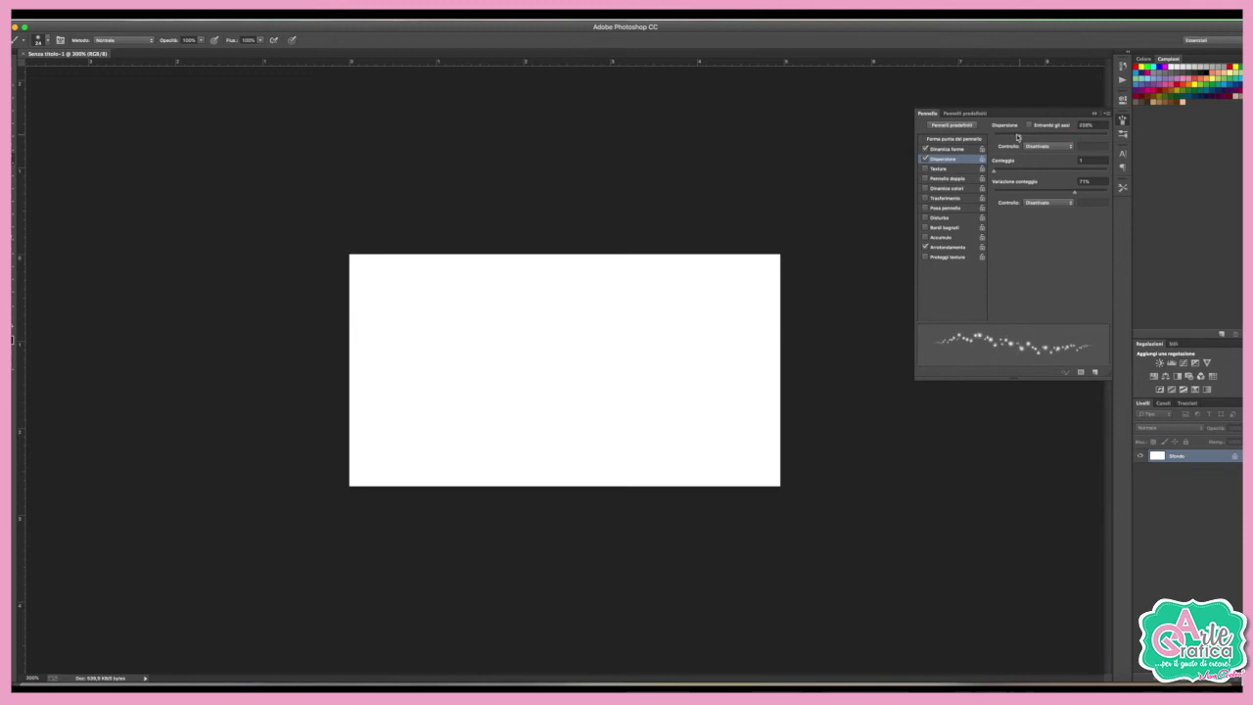
left_click_drag(1011, 137, 1013, 173)
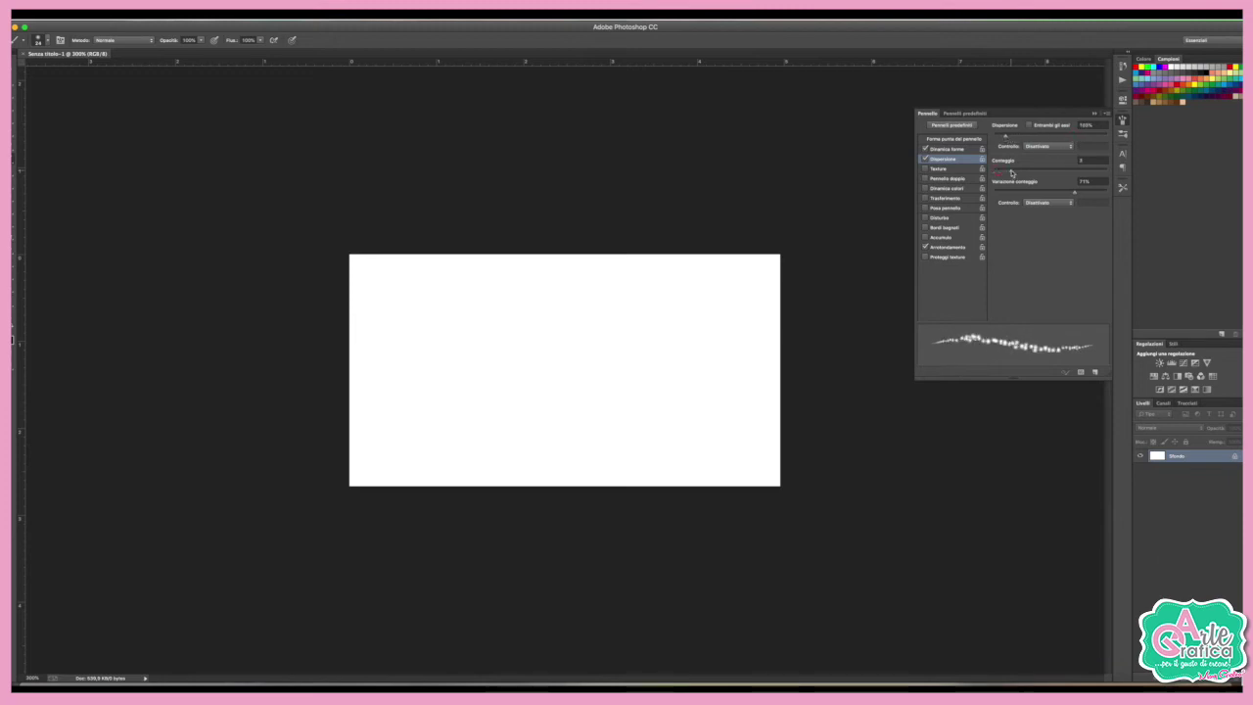
left_click_drag(1075, 193, 1077, 197)
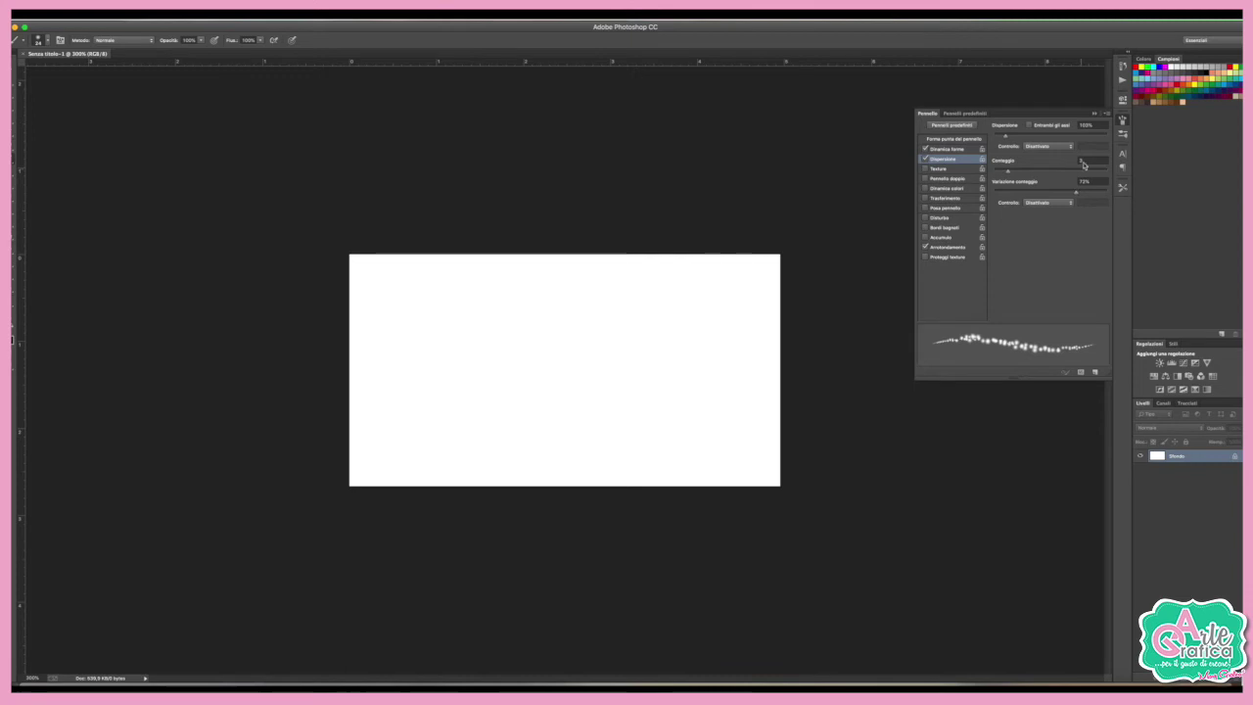
left_click(1093, 113)
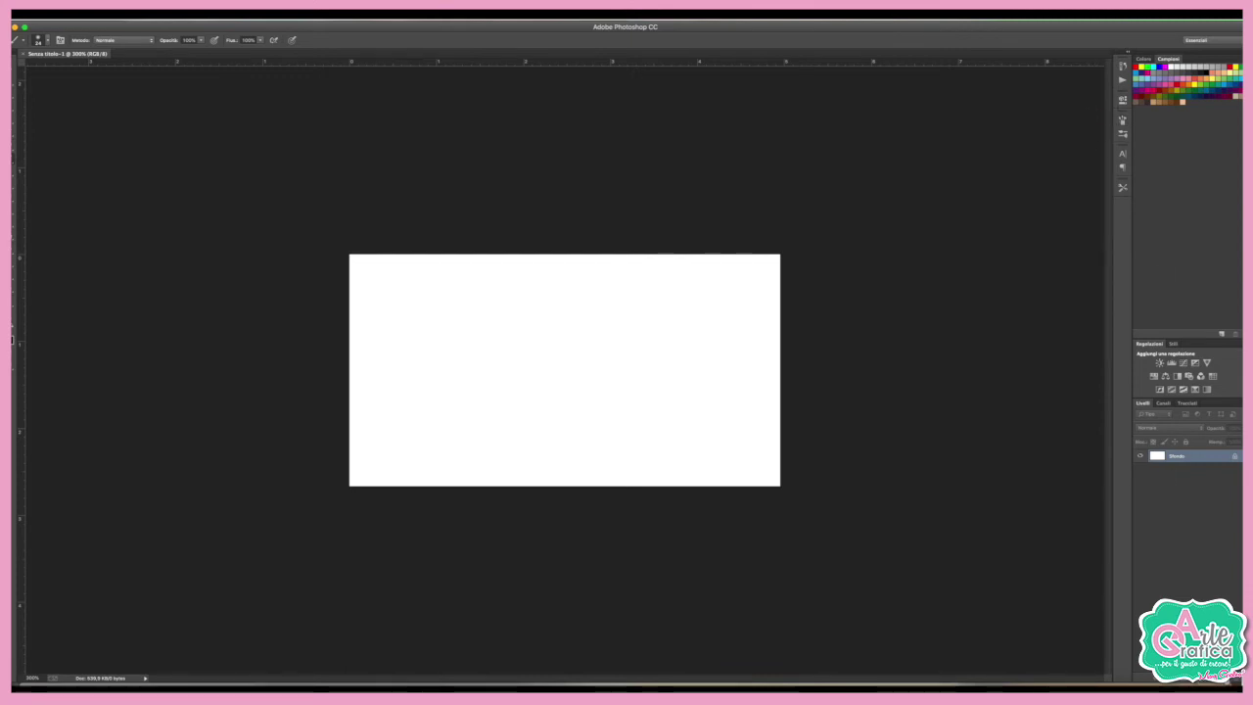
- Add a new layer and draw a curving pen path dipping down across the canvas
key("ctrl+shift+alt+n")
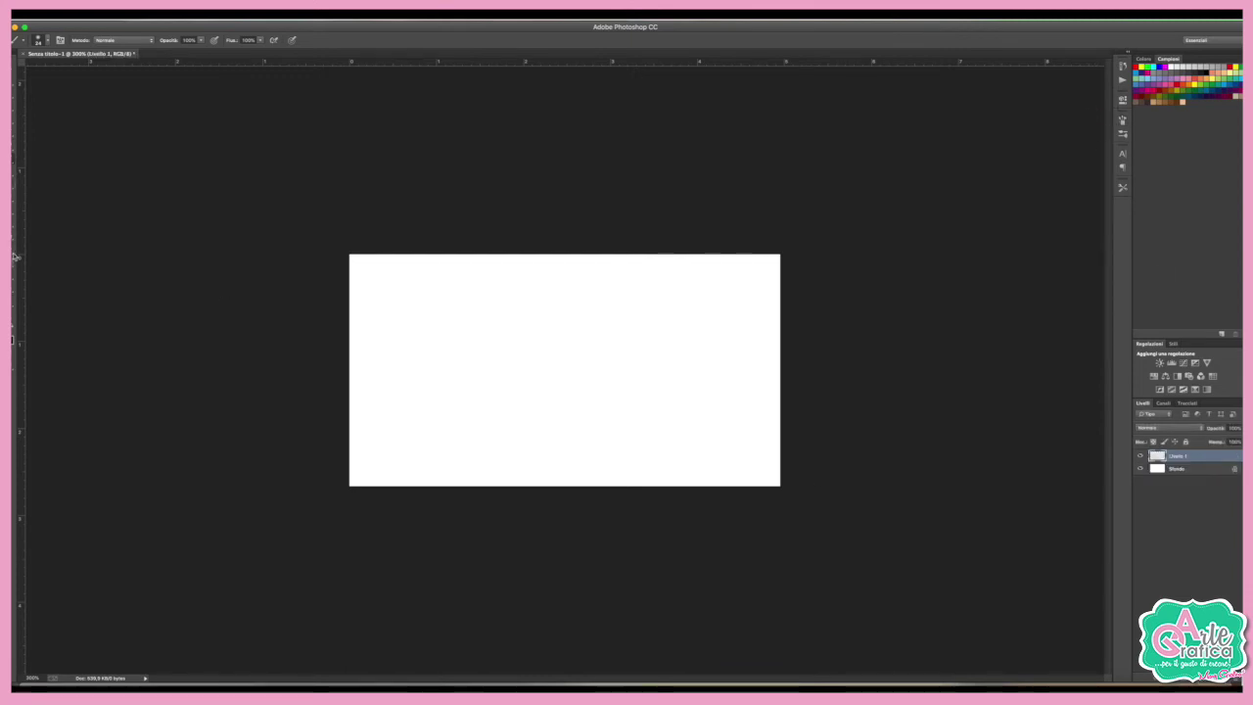
left_click(12, 278)
left_click(369, 336)
left_click_drag(548, 417, 662, 399)
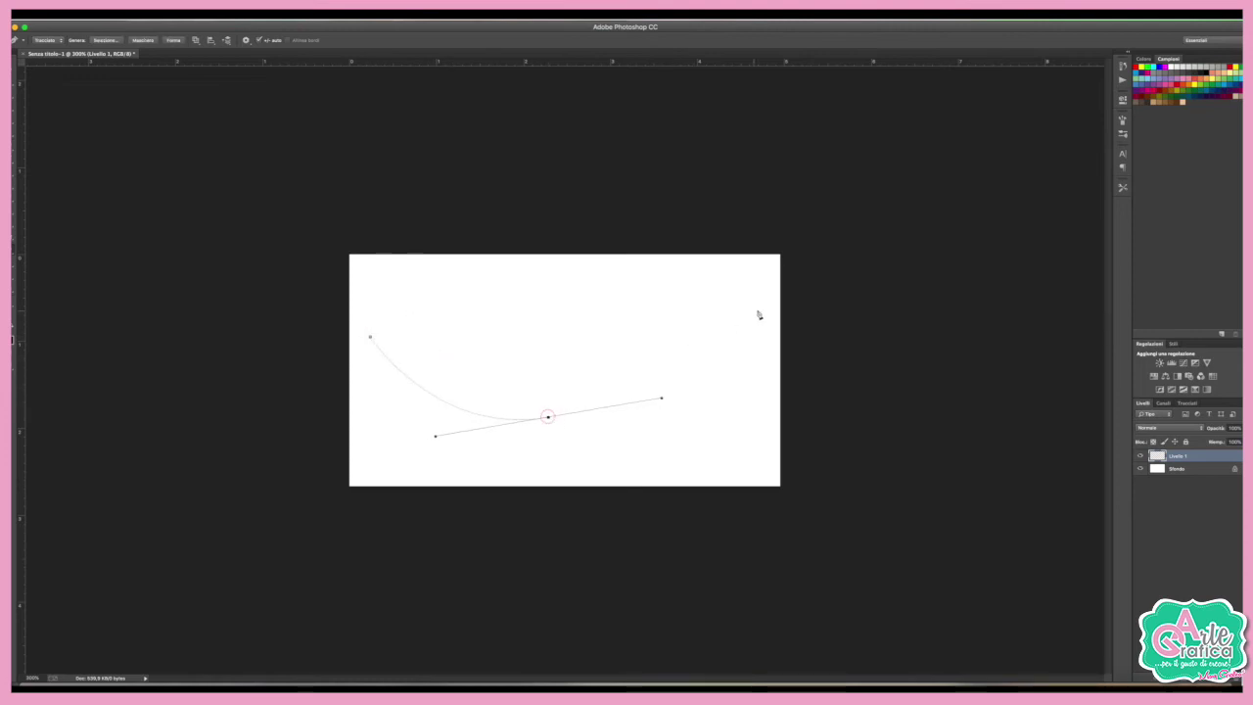
left_click(549, 418, "alt")
left_click_drag(760, 322, 873, 337)
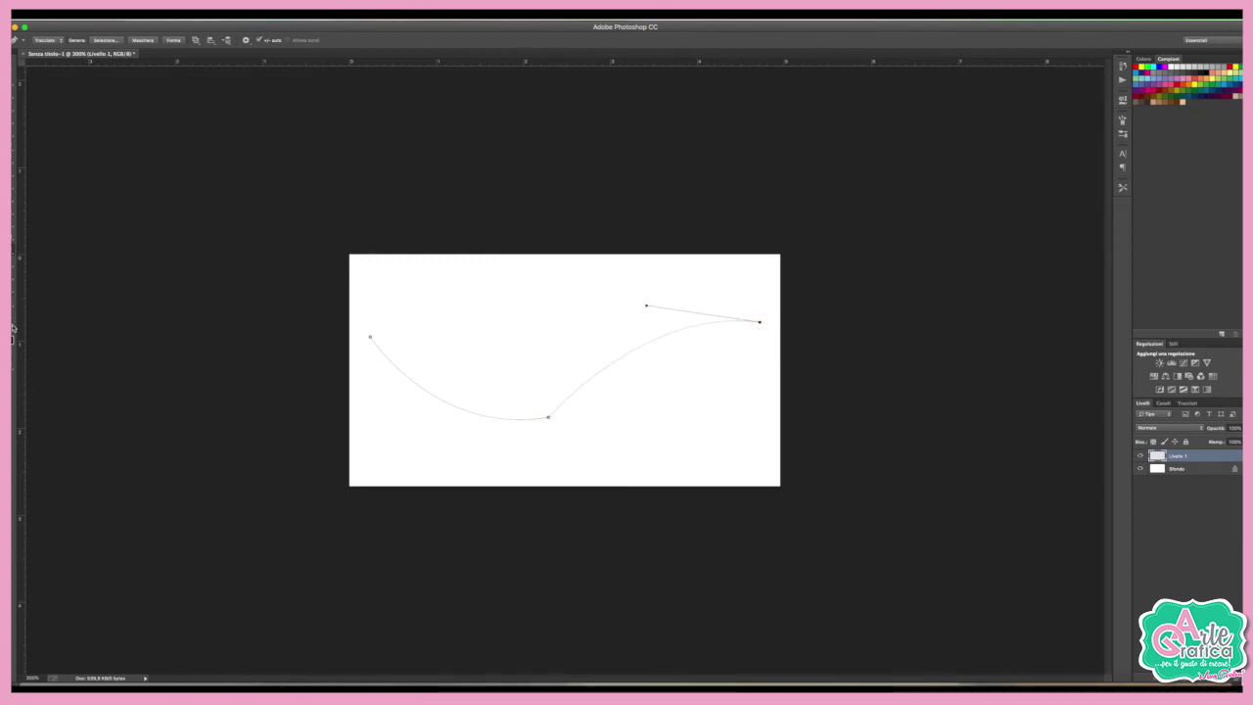
- Stroke the path with the brush using Simulate Pressure, then duplicate the trail layer
right_click(501, 421)
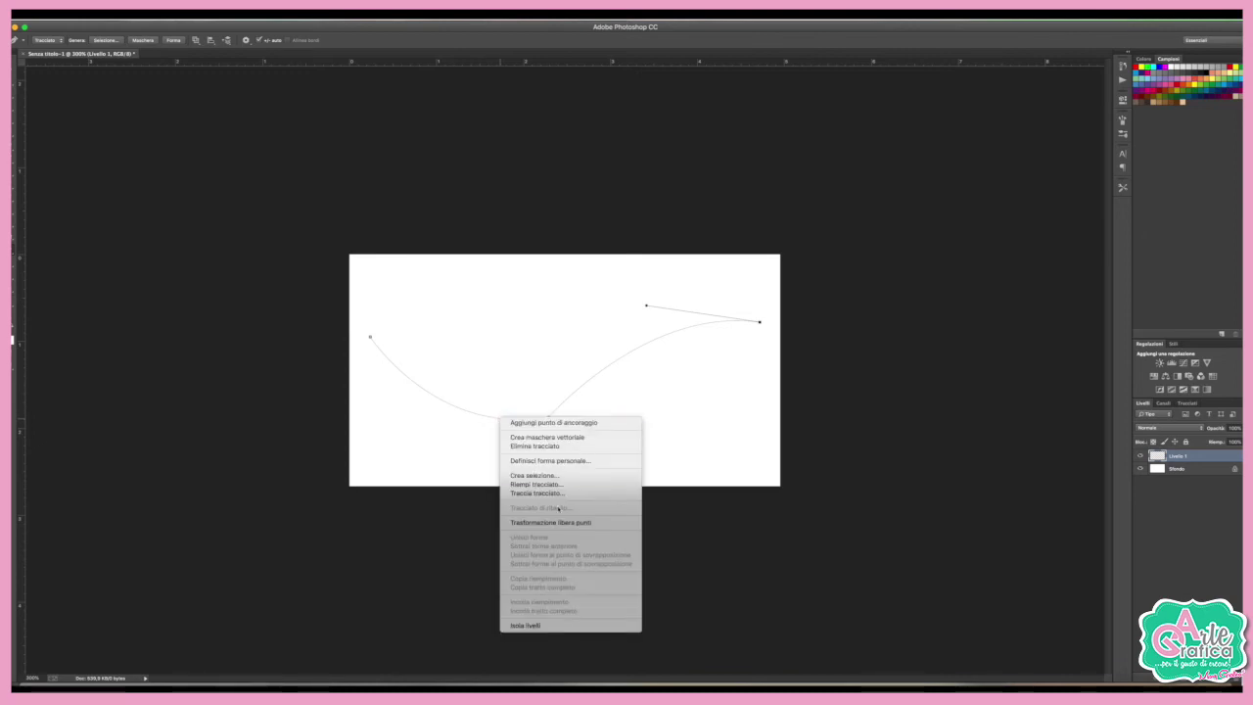
left_click(554, 498)
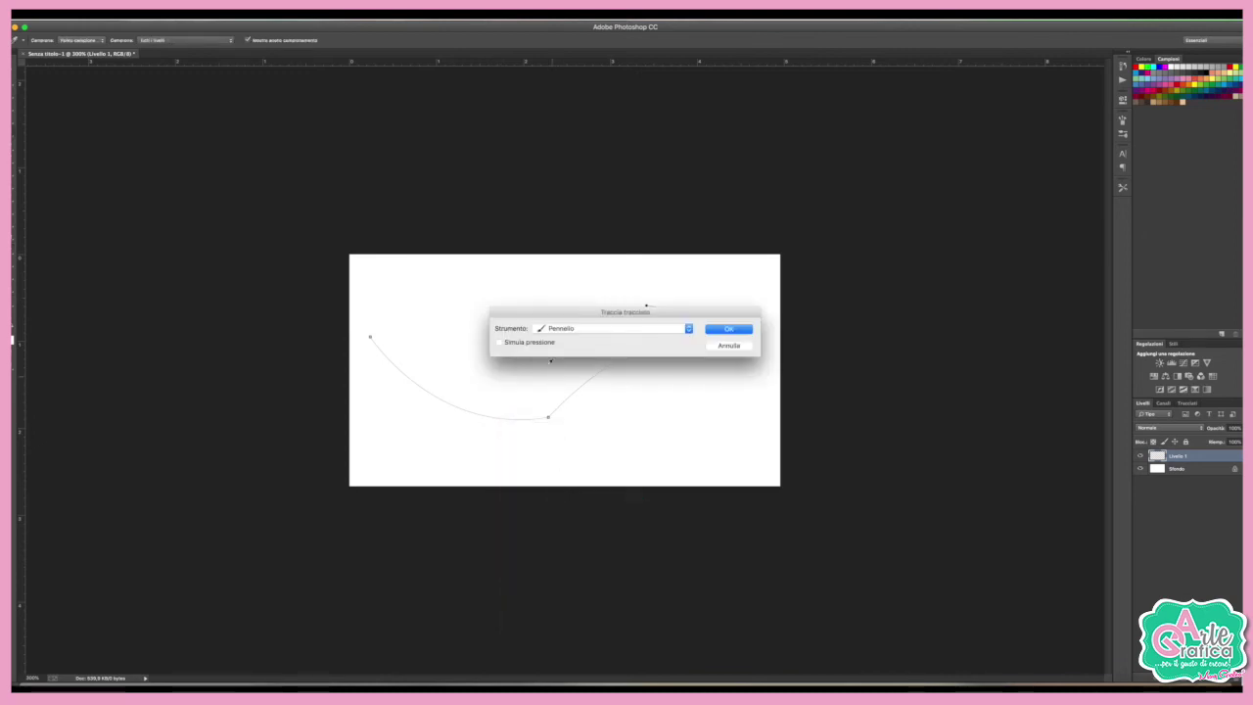
left_click(503, 344)
left_click(729, 329)
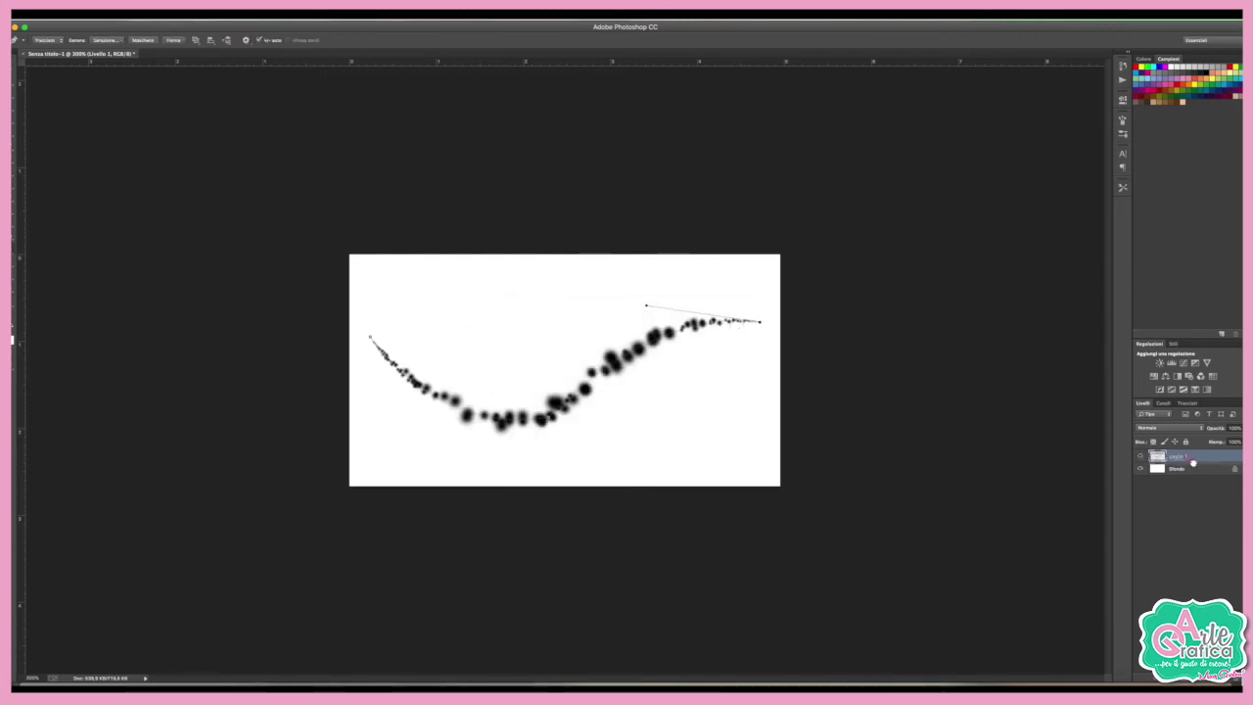
left_click_drag(1188, 456, 1218, 669)
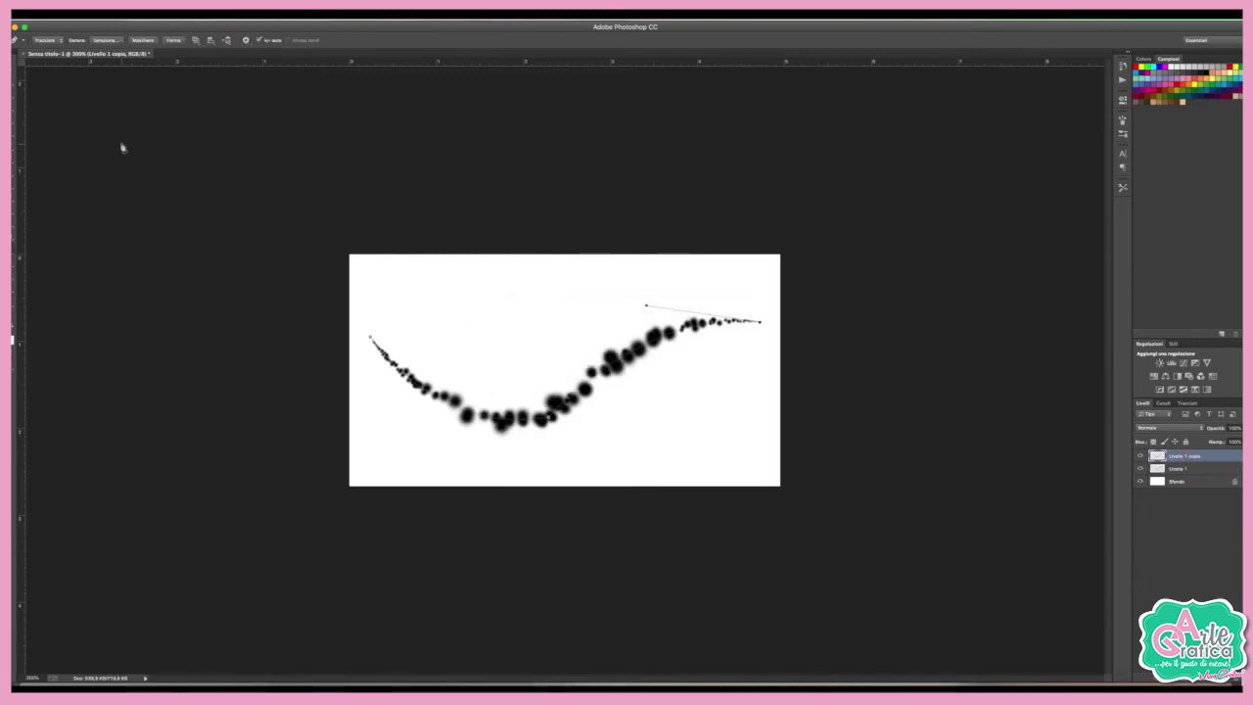
- Scale up the copied trail and rotate it about 9.6° clockwise
key("v")
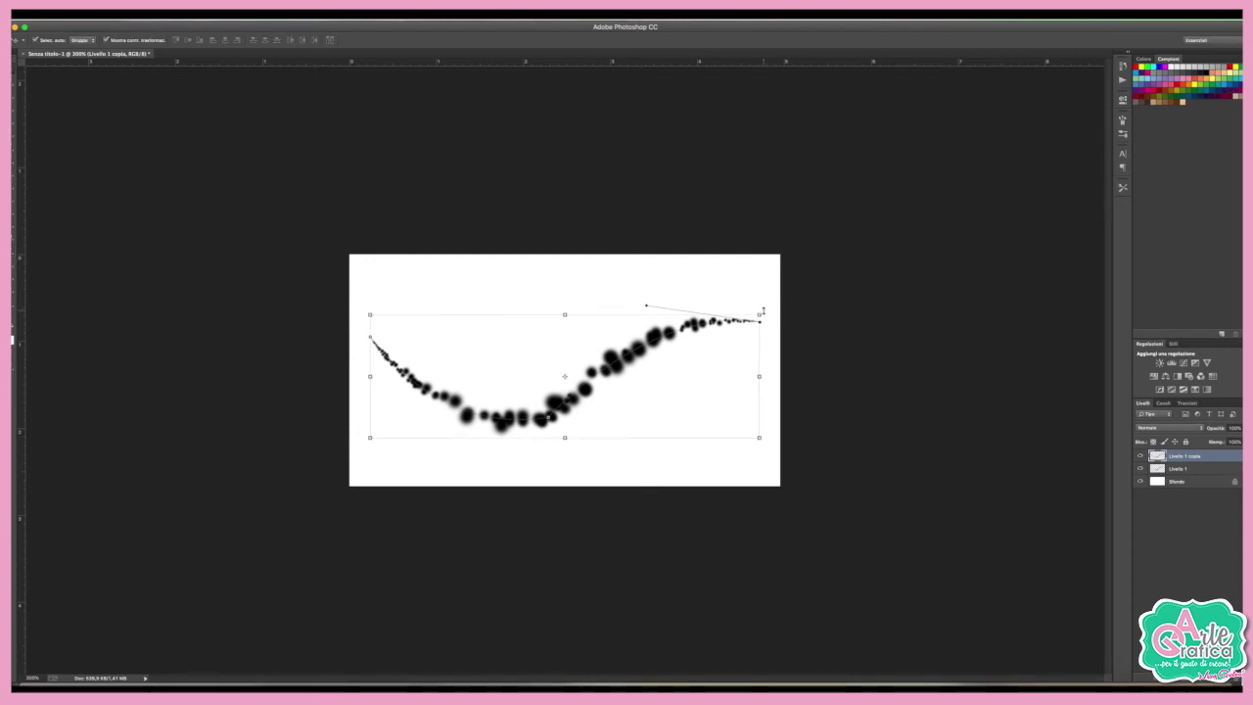
left_click_drag(764, 309, 778, 296)
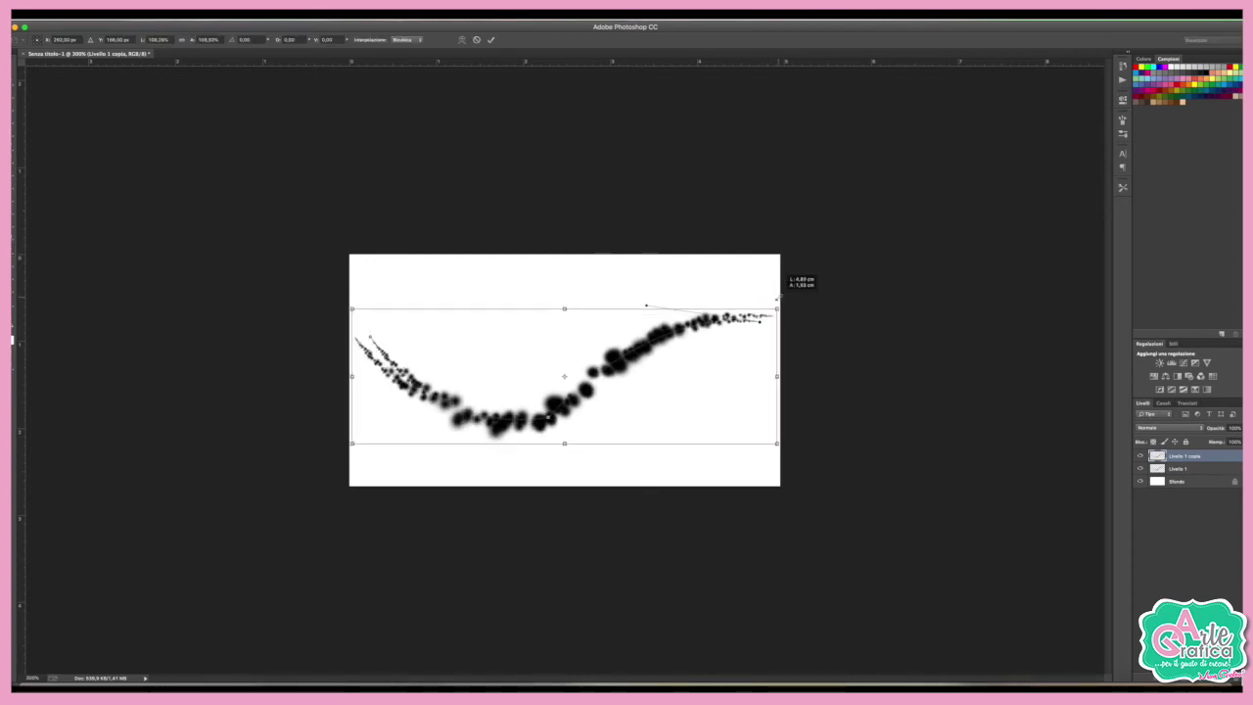
left_click_drag(784, 312, 781, 332)
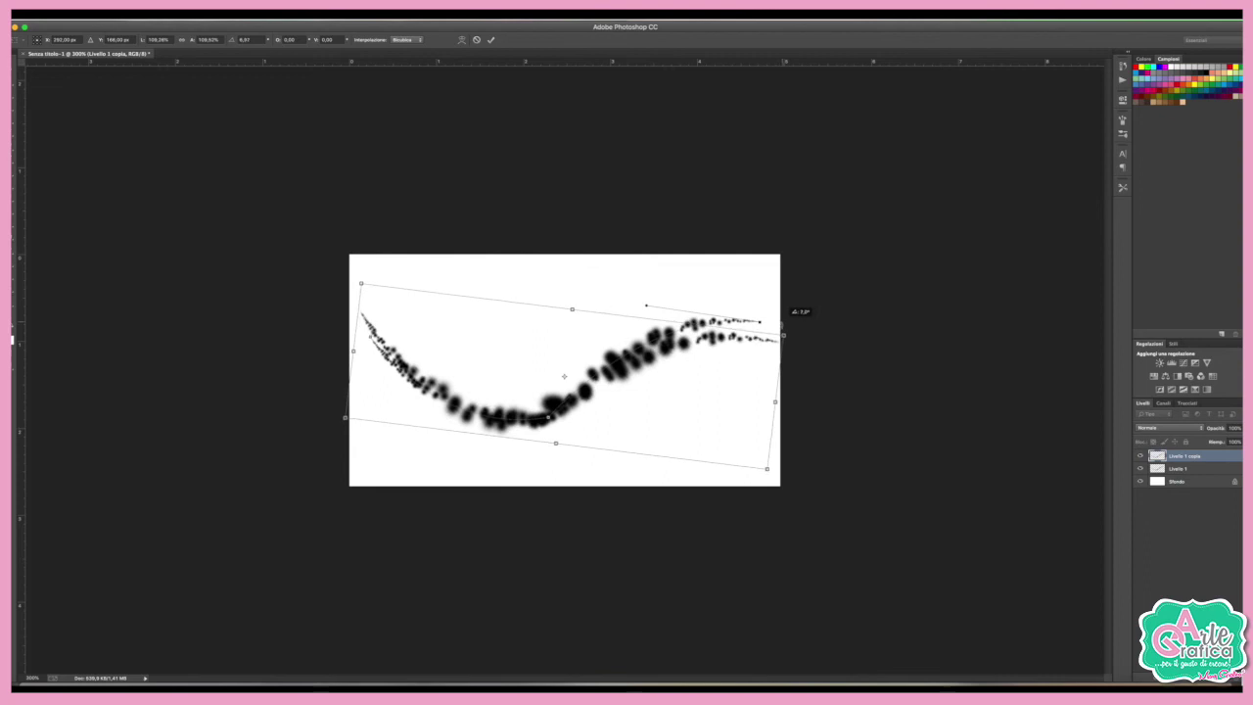
key("Return")
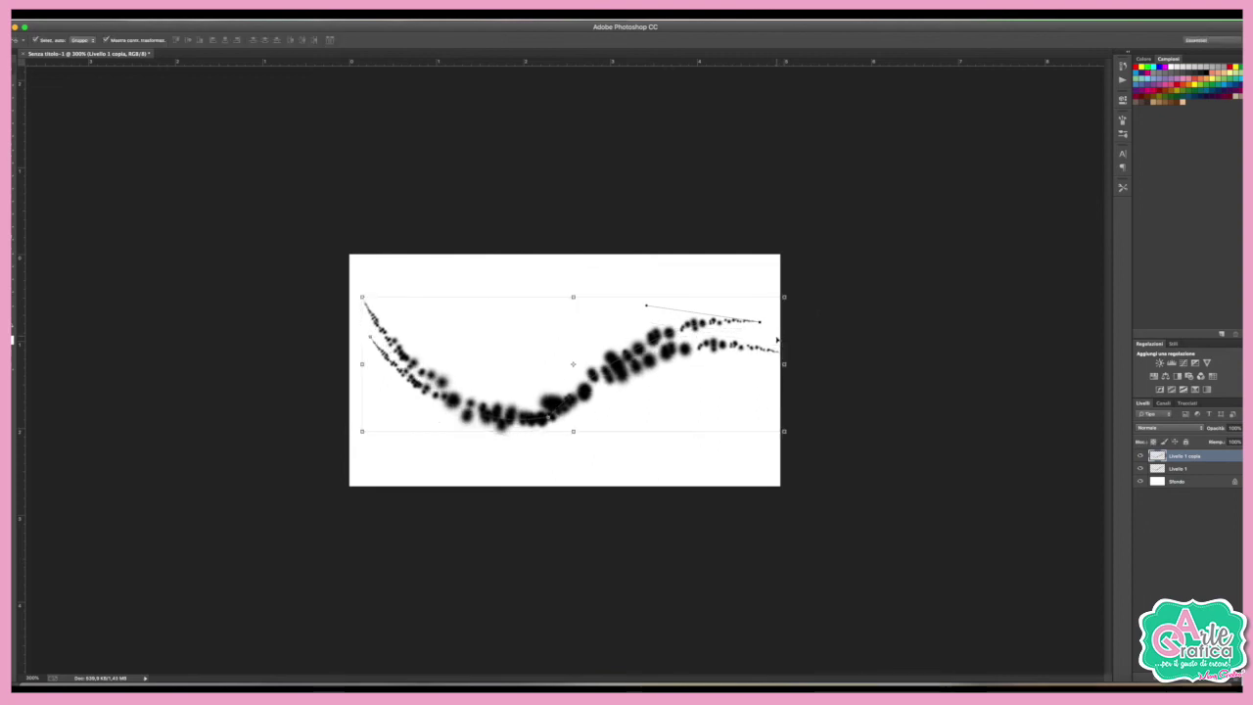
- Give the copy an 18 px horizontal Motion Blur, then select the original Livello 1
left_click(272, 13)
mouse_move(284, 184)
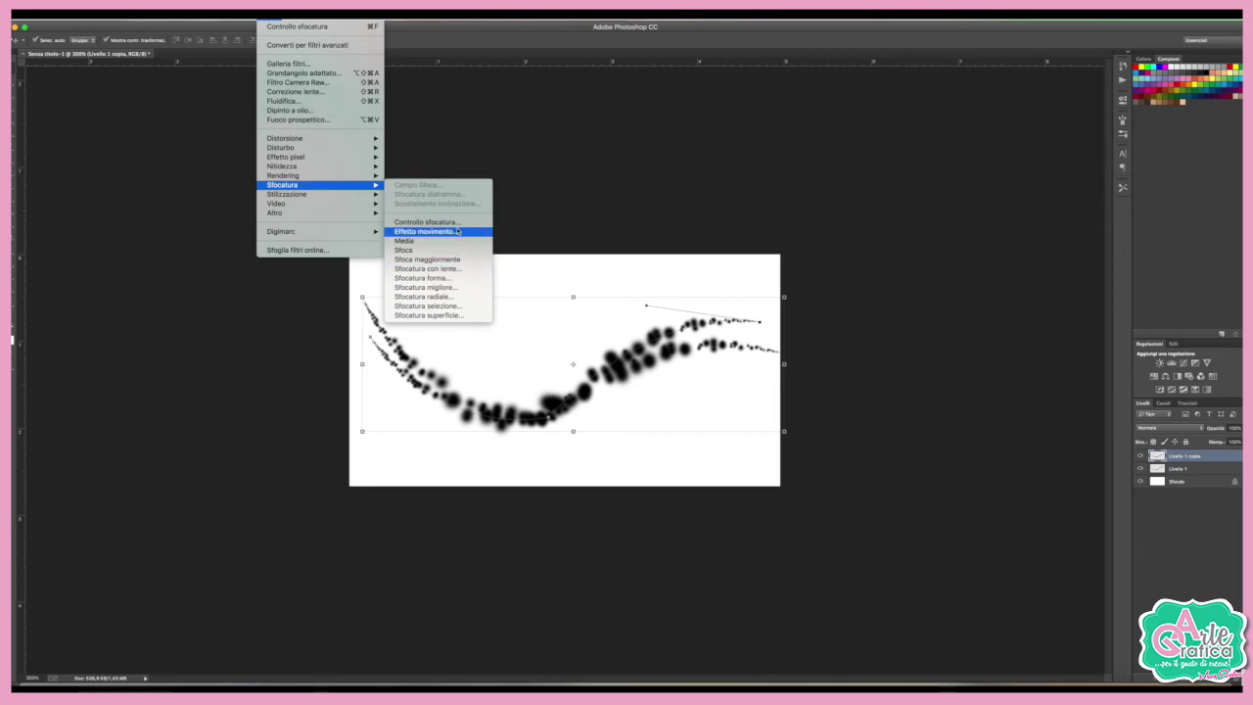
left_click(456, 231)
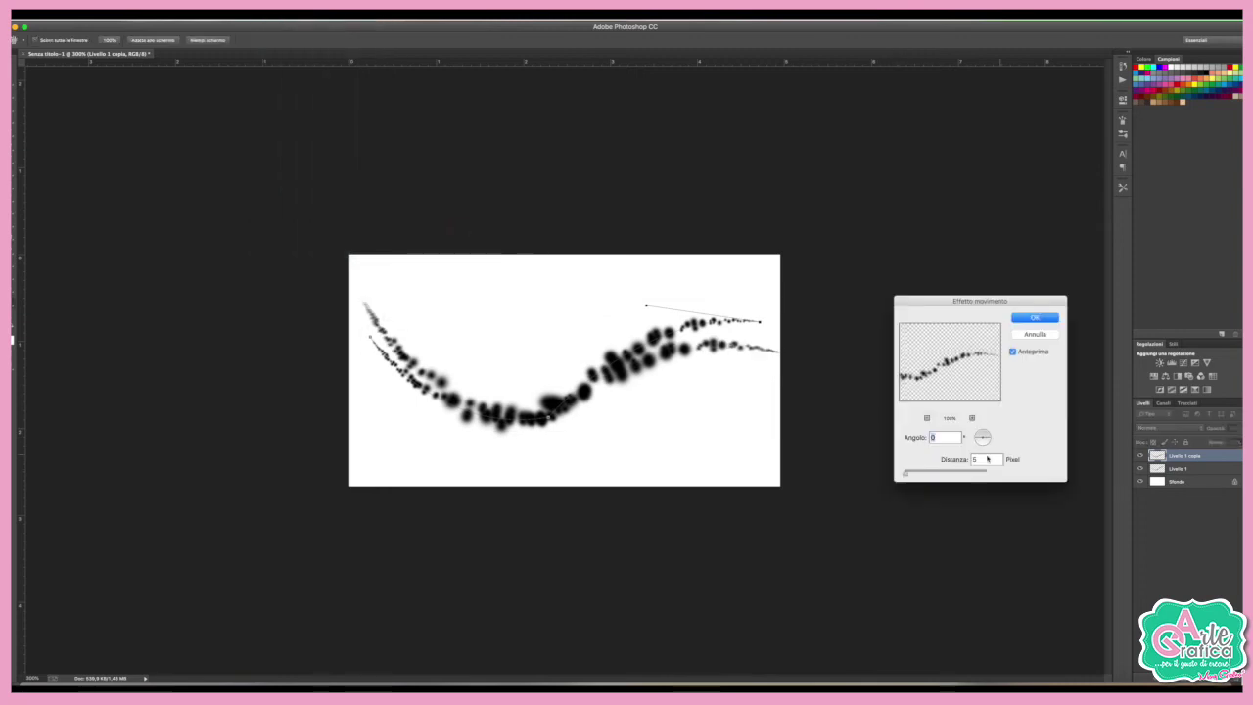
left_click(917, 474)
left_click_drag(921, 475, 912, 476)
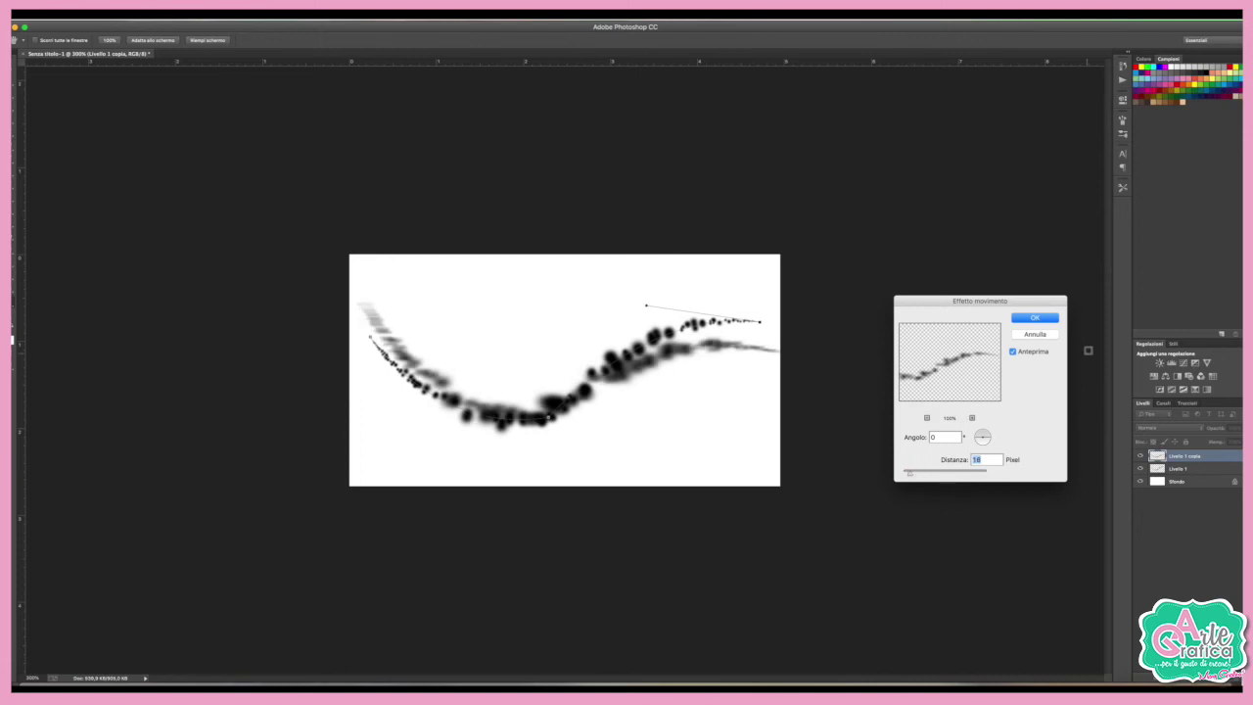
left_click(1035, 319)
key("v")
double_click(1180, 469)
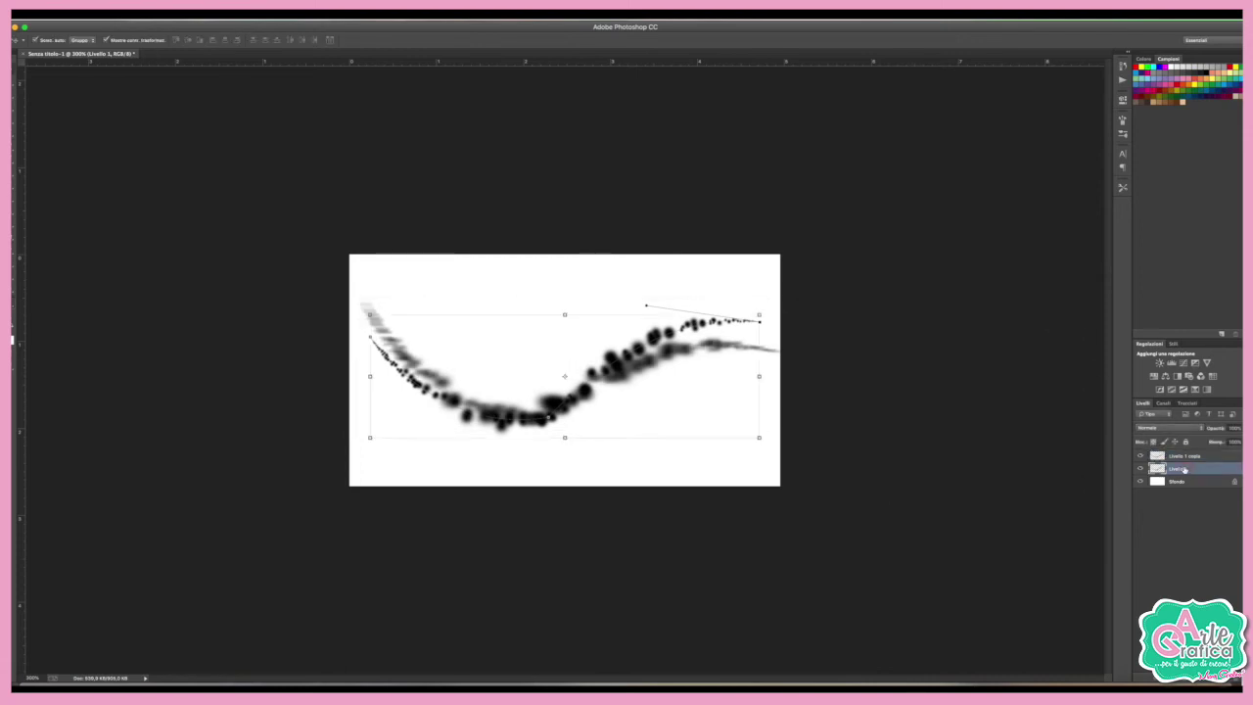
- Duplicate the original Livello 1 dot trail, then enlarge and tilt the copy
key("Return")
key("ctrl+j")
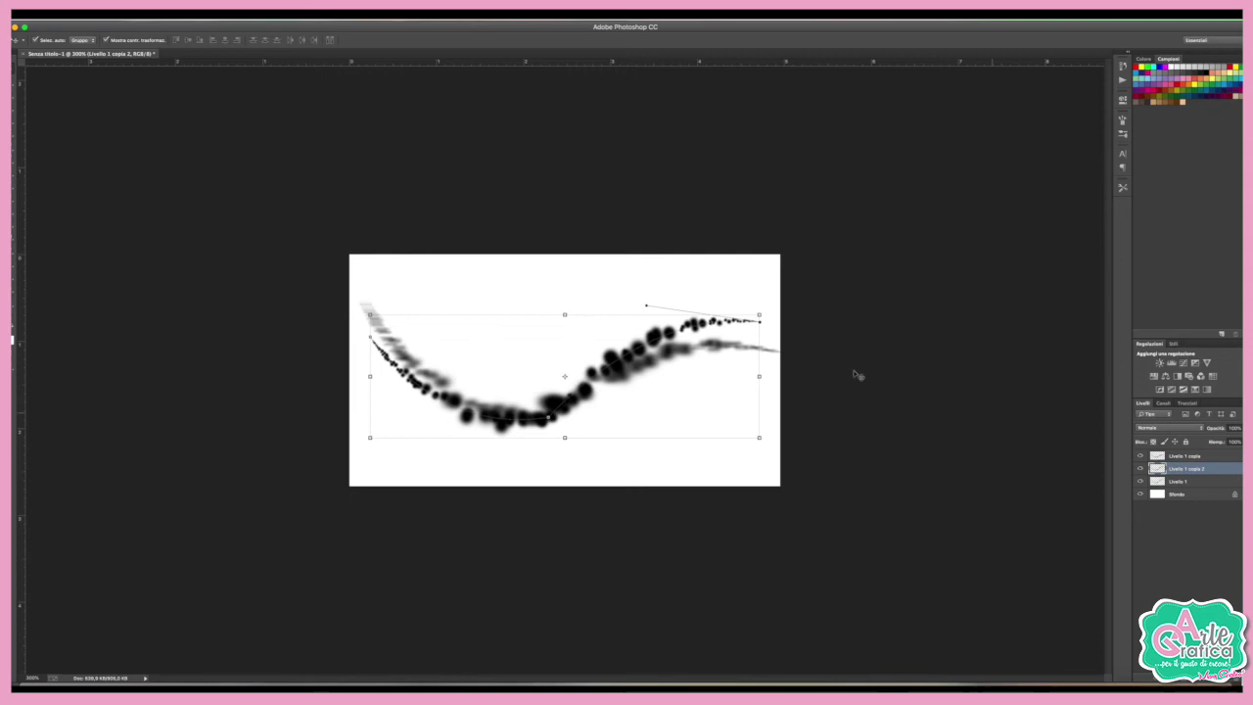
key("ctrl+t")
mouse_move(760, 315)
left_mouse_down()
mouse_move(789, 286)
mouse_move(763, 262)
left_mouse_up()
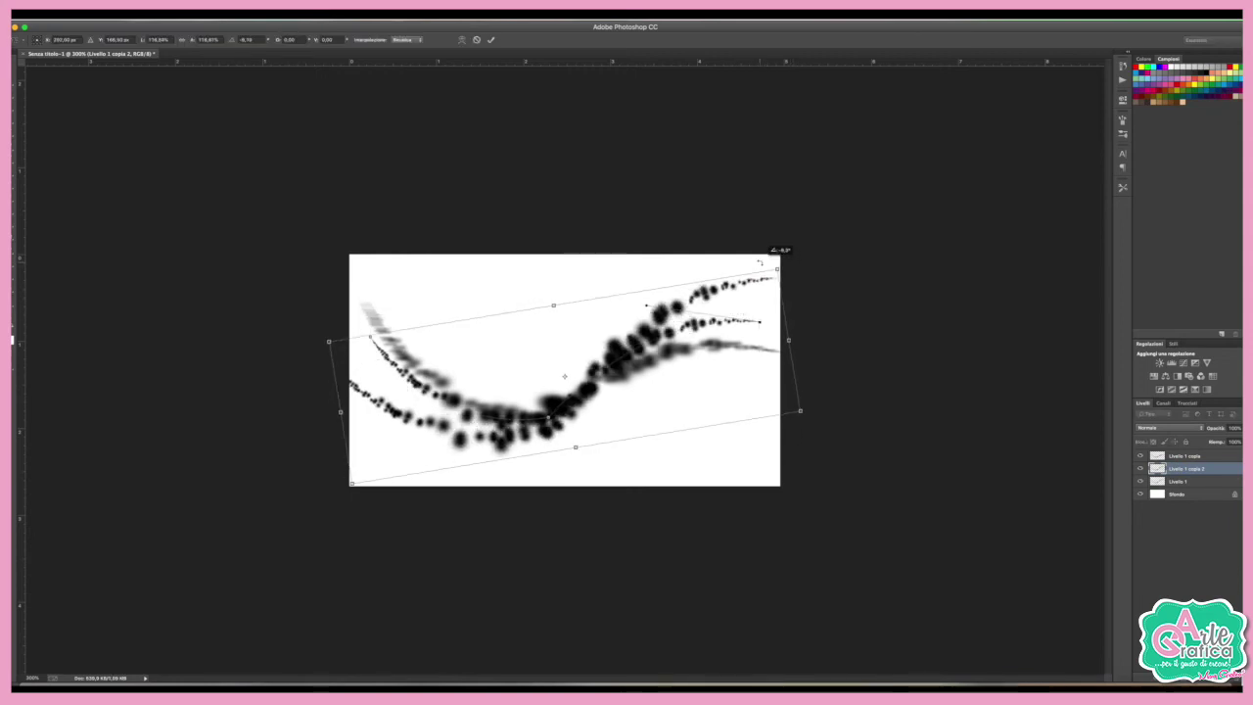
key("Return")
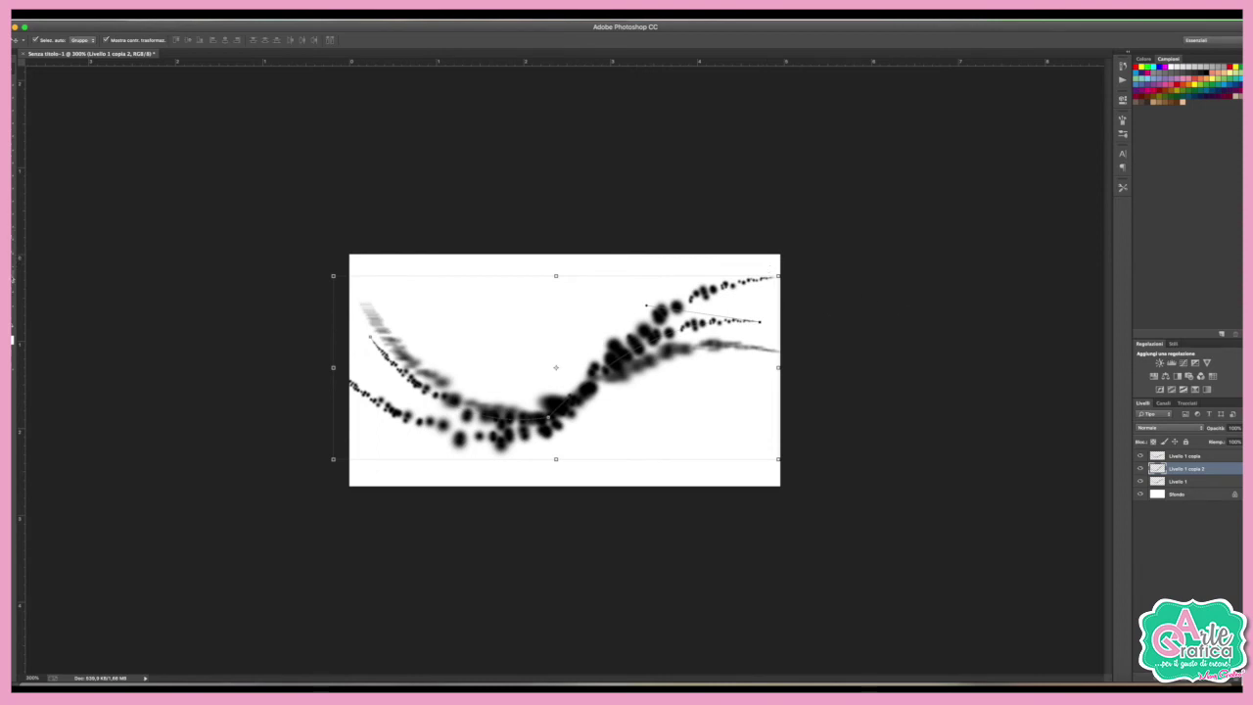
- Zoom to 600% and add an empty Livello 2 layer
key("ctrl+plus")
key("ctrl+plus")
key("ctrl+plus")
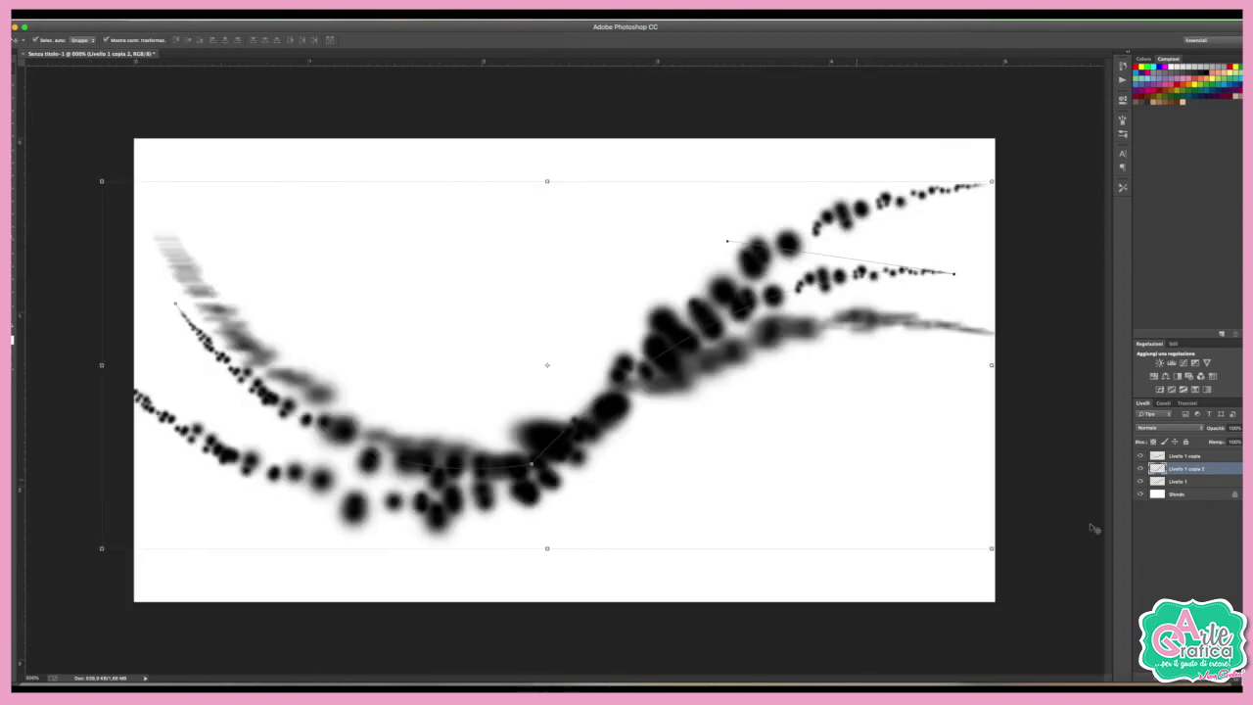
key("ctrl+shift+alt+n")
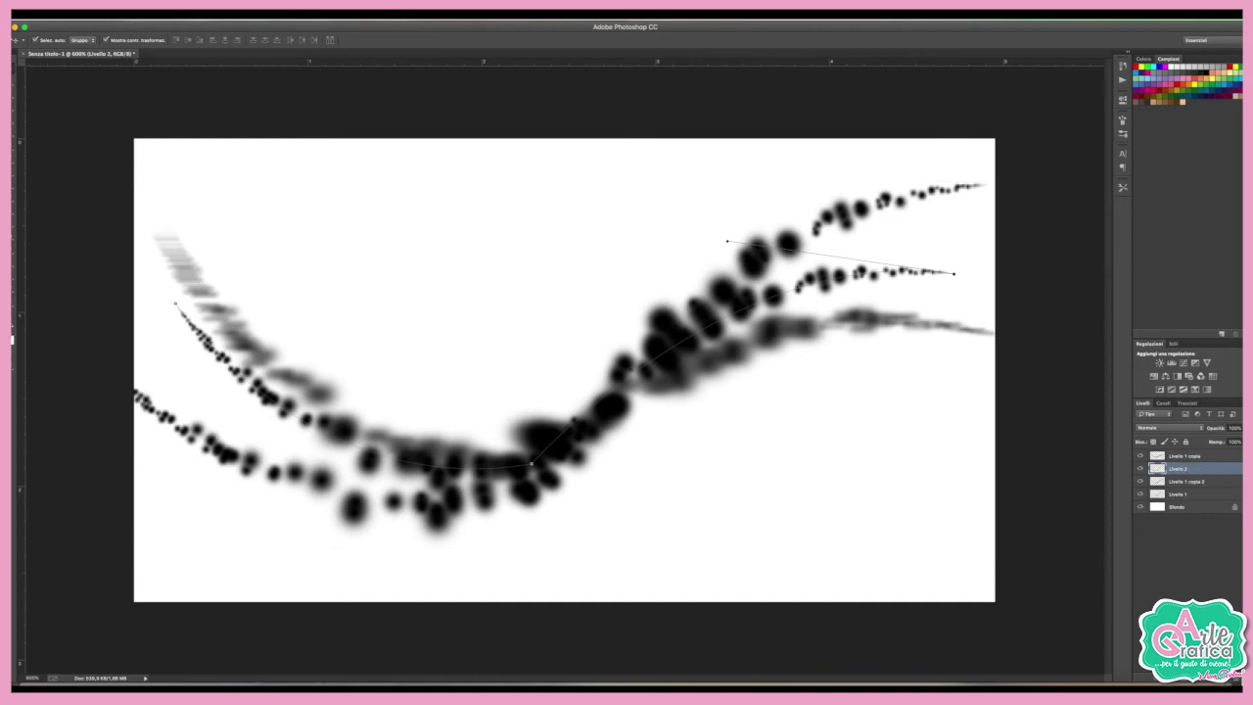
left_click(12, 339)
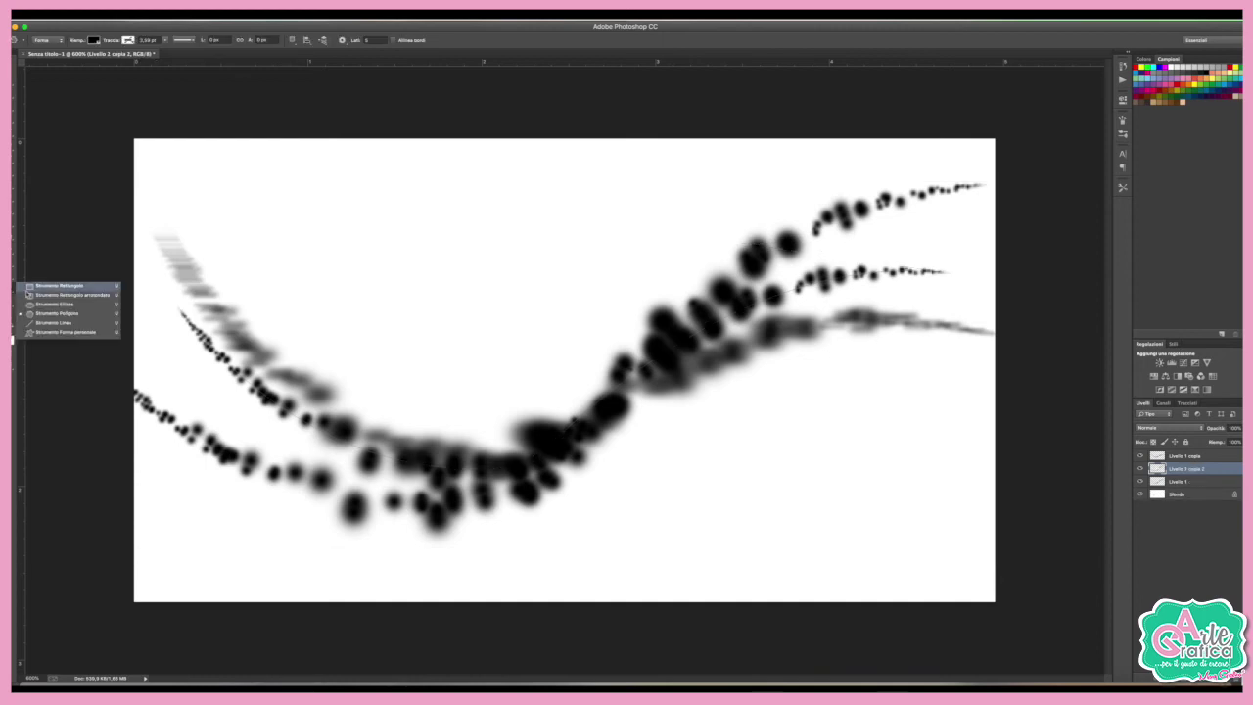
- Draw a black five-pointed custom star shape above the left part of the trails
left_click(57, 334)
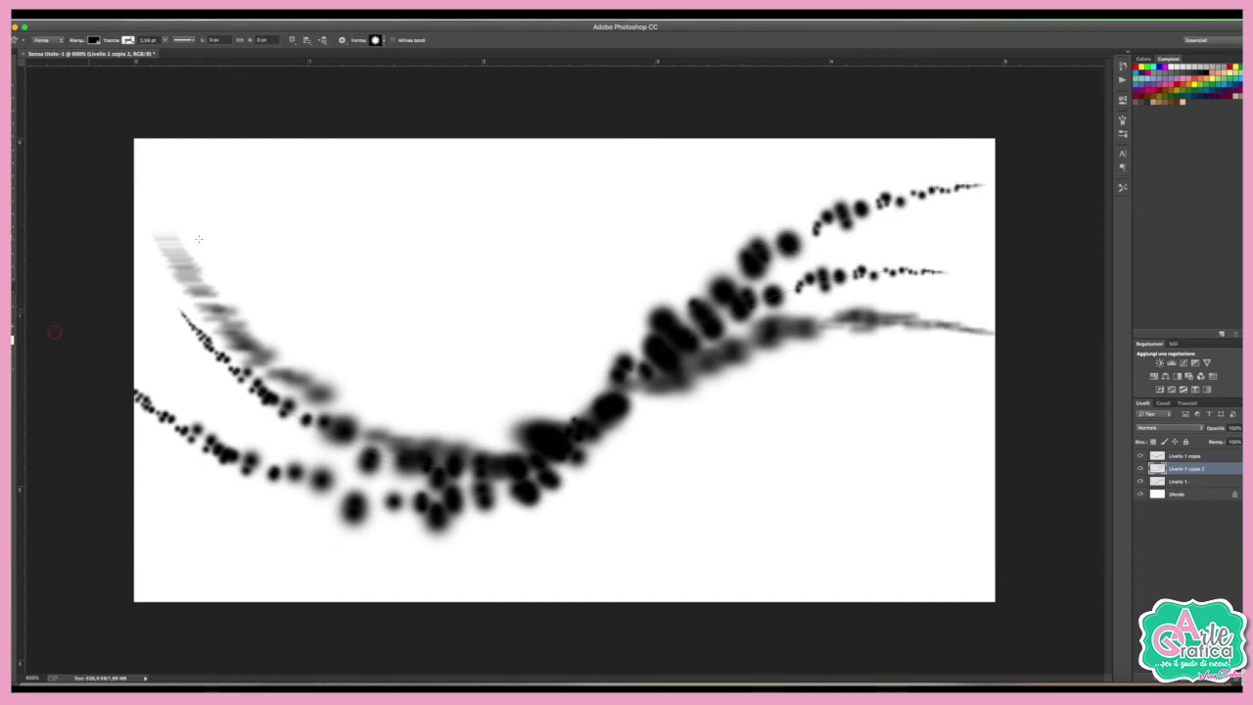
left_click(381, 40)
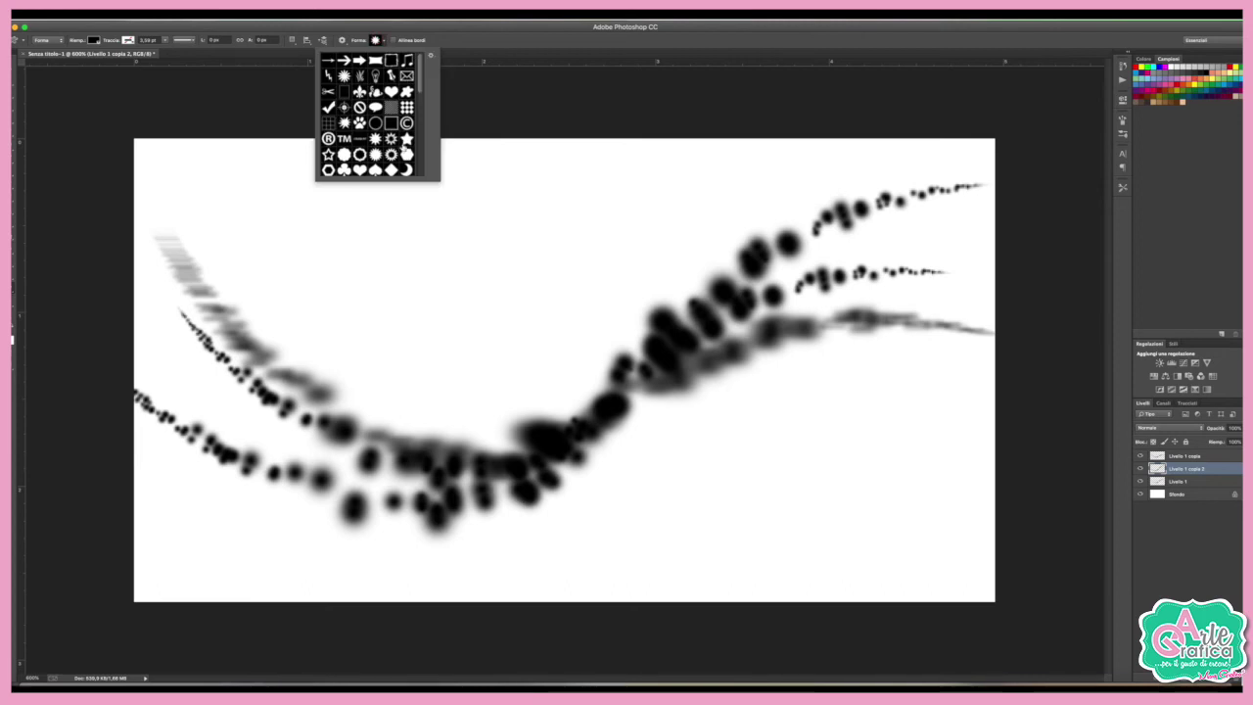
left_click(407, 139)
left_click_drag(405, 233, 478, 303)
key("v")
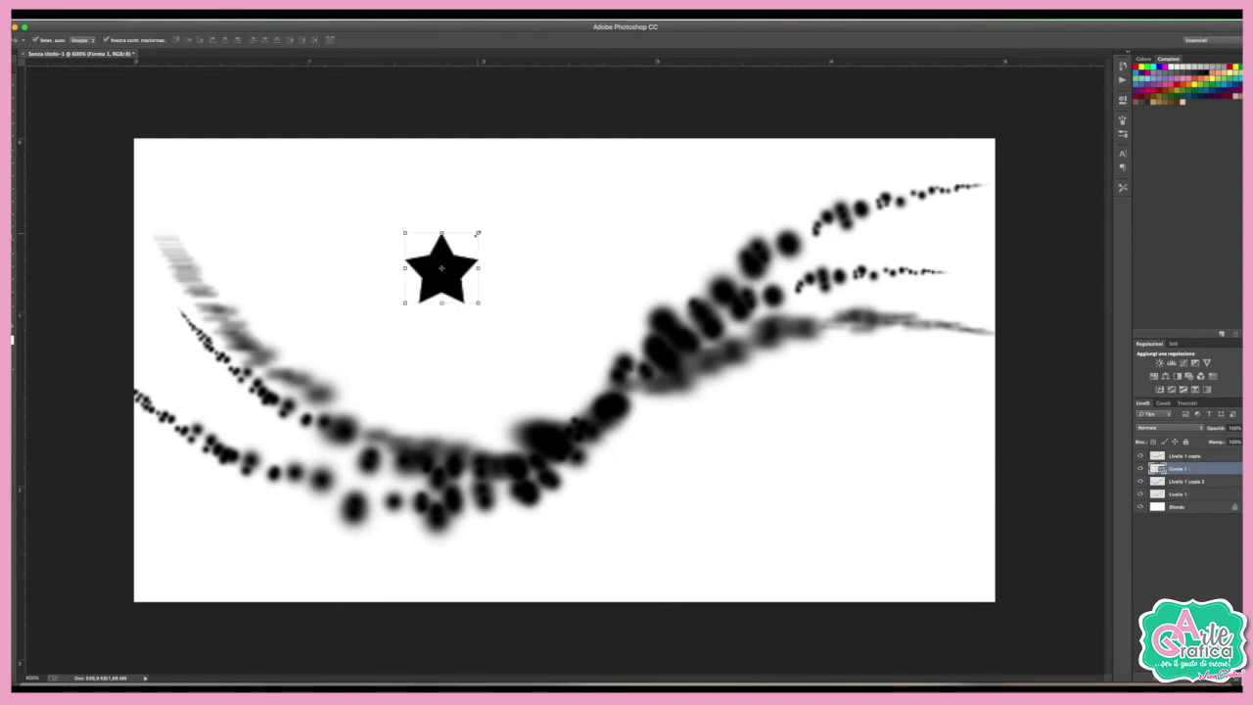
- Rasterize the star and soften it with a Gaussian Blur
left_click(274, 14)
mouse_move(294, 184)
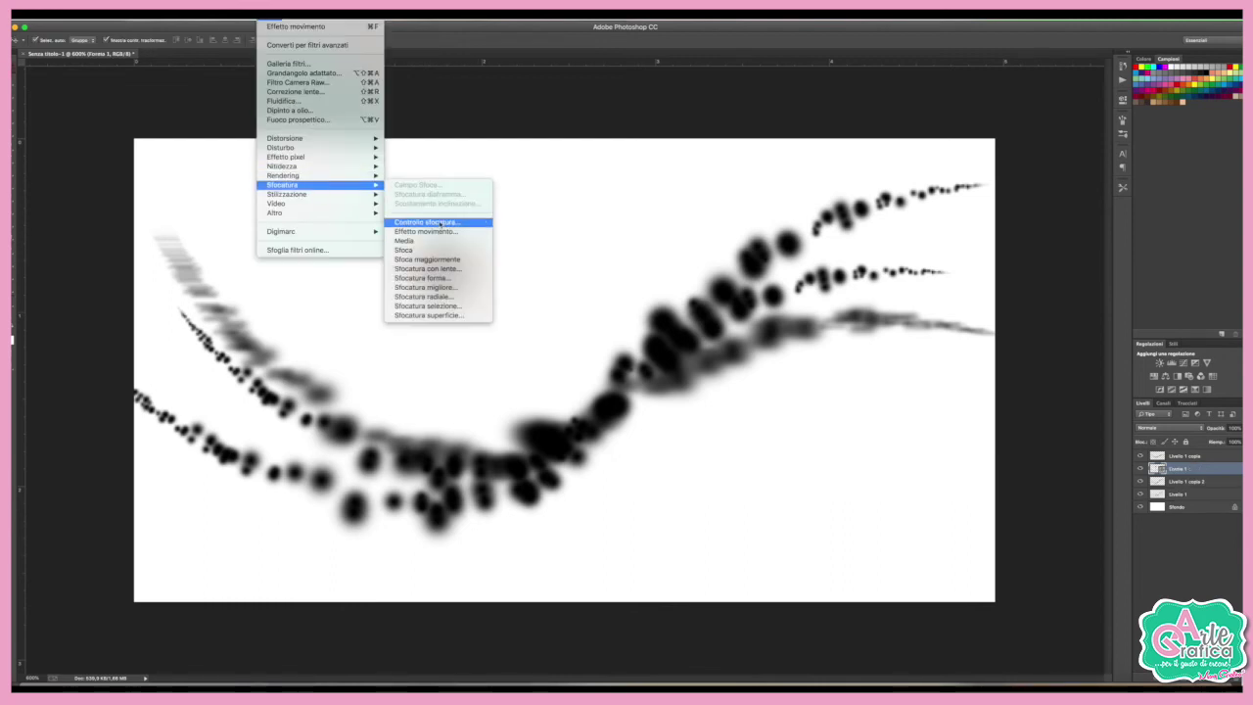
left_click(423, 223)
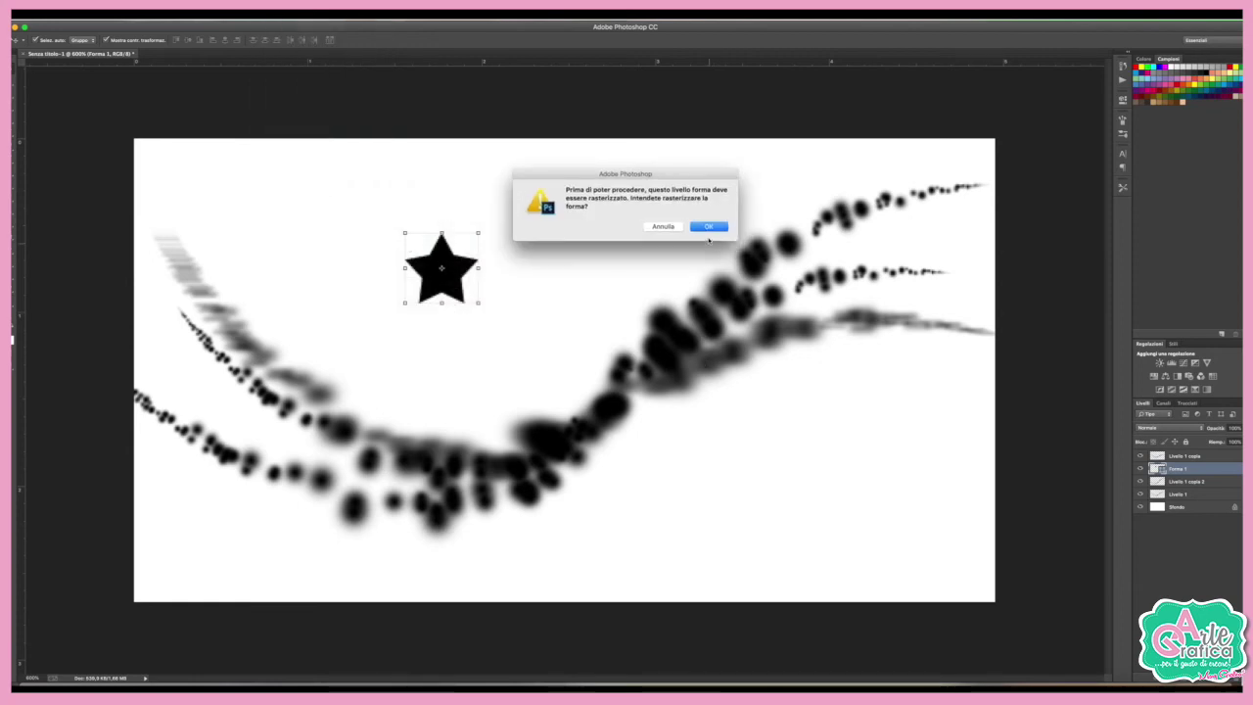
left_click(719, 227)
left_click(999, 279)
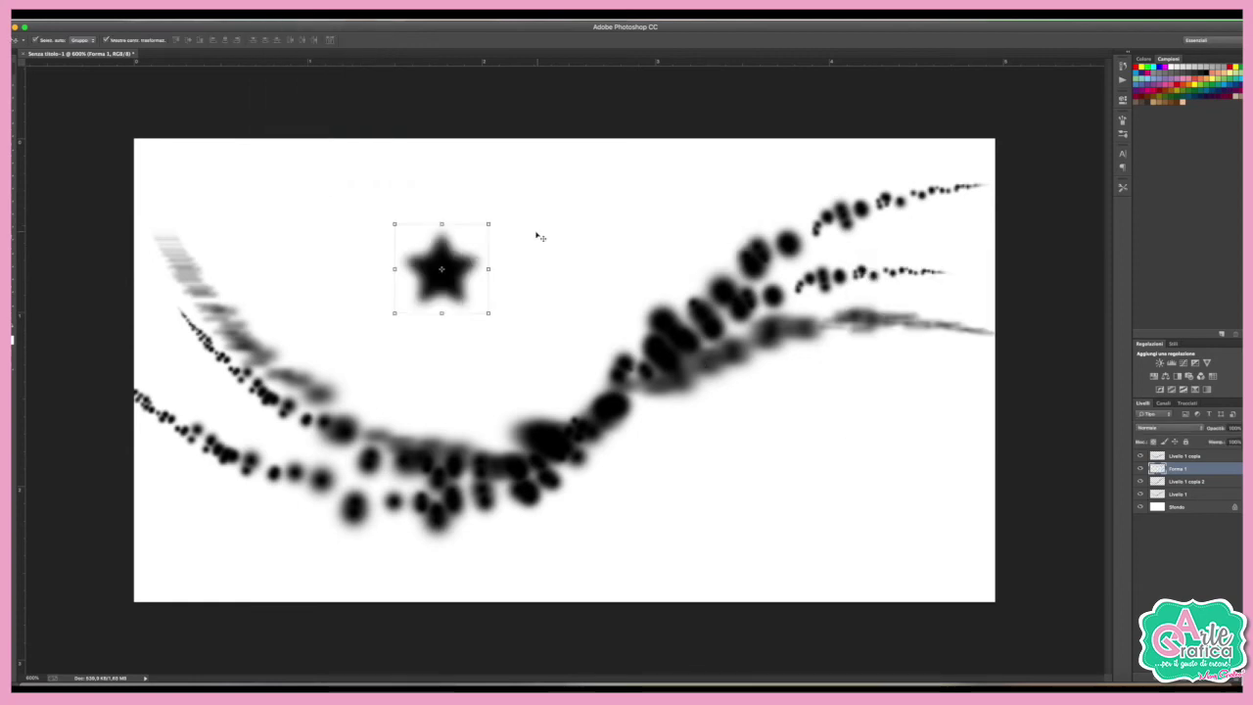
- Shrink the blurred star to about half size and move it down-left, zoomed to 400%
mouse_move(487, 223)
left_mouse_down()
mouse_move(448, 279)
mouse_move(253, 417)
mouse_move(284, 402)
mouse_move(278, 390)
left_mouse_up()
key("Return")
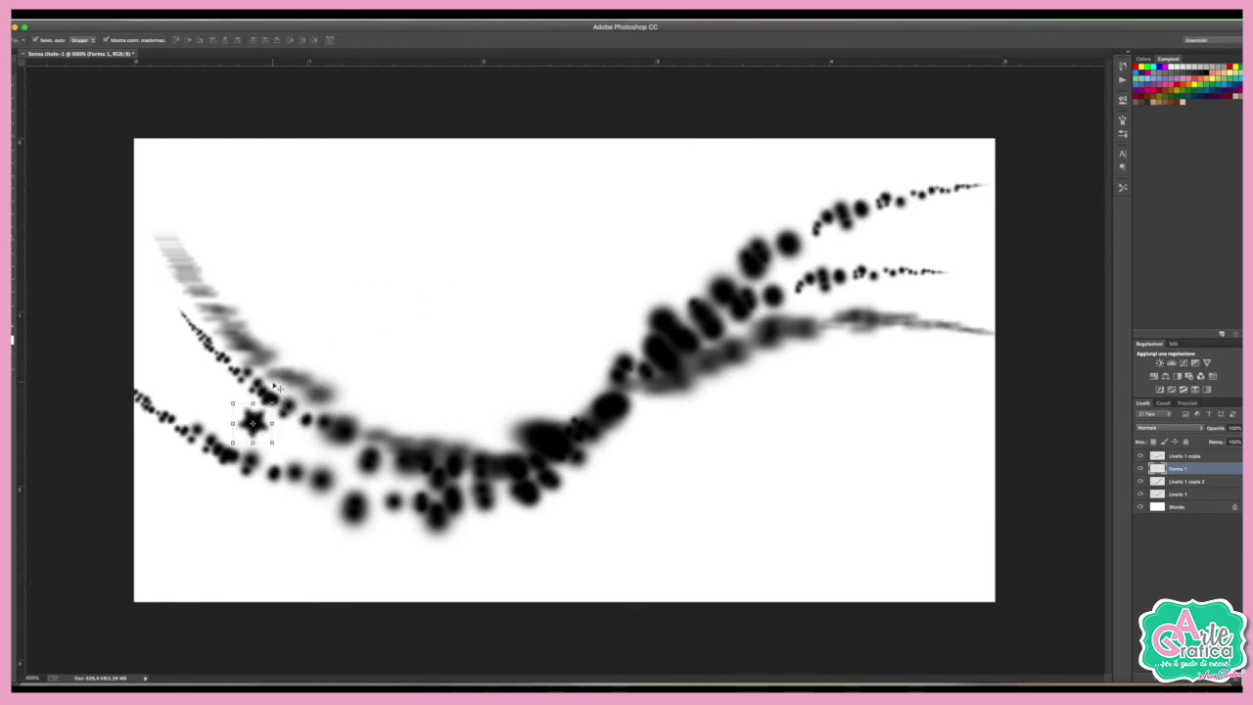
key("ctrl+minus")
key("ctrl+minus")
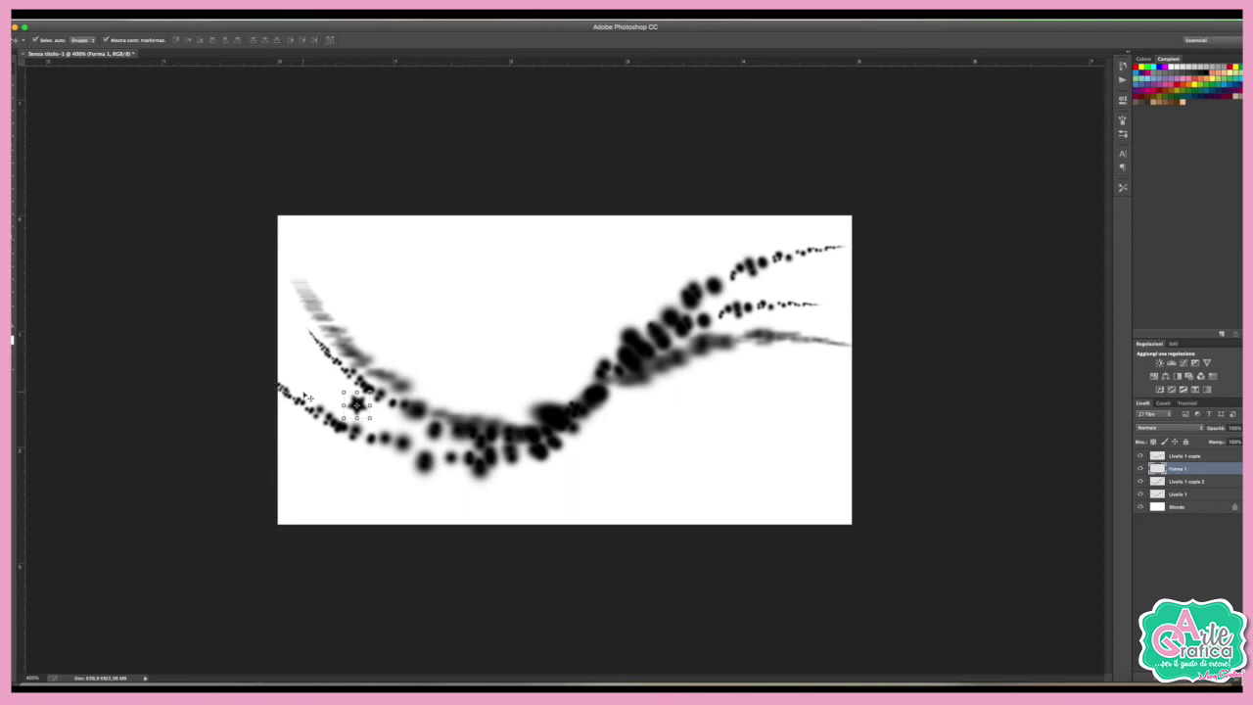
key("ctrl+t")
left_click_drag(372, 391, 364, 396)
key("Return")
- Duplicate the star and move the copy up onto the middle trail
key("ctrl+j")
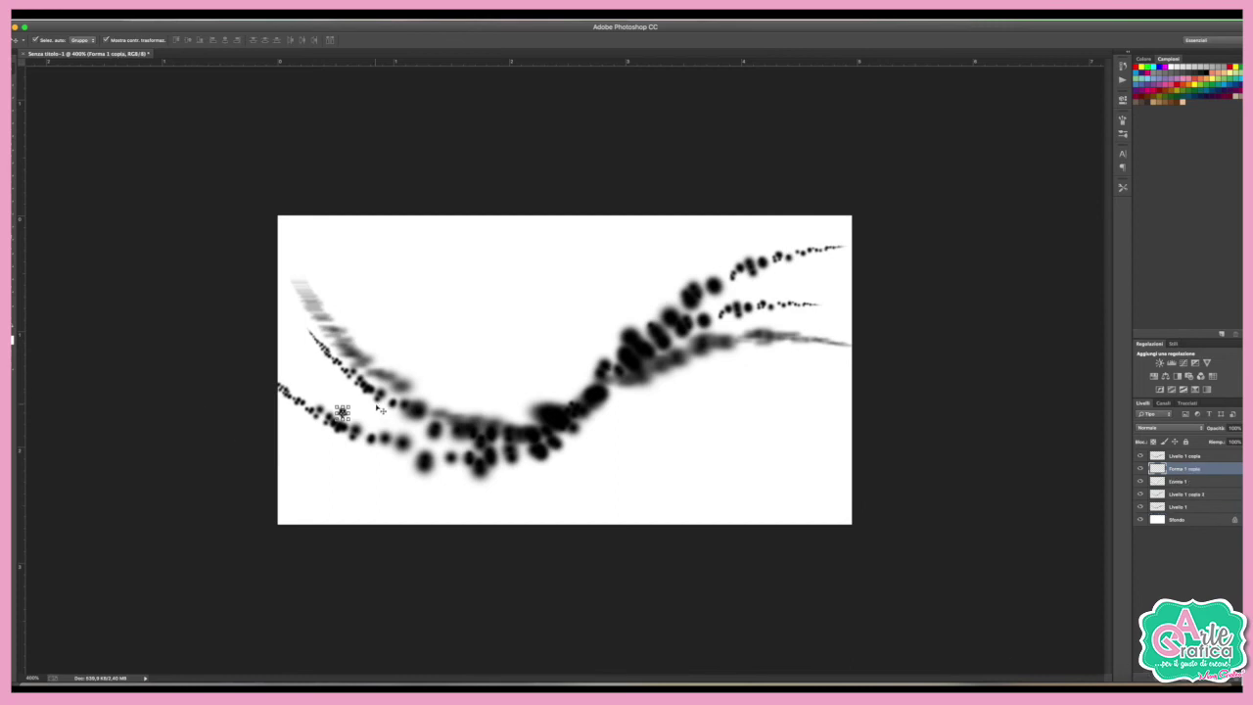
key("ctrl+plus")
key("ctrl+t")
left_click_drag(286, 422, 301, 348)
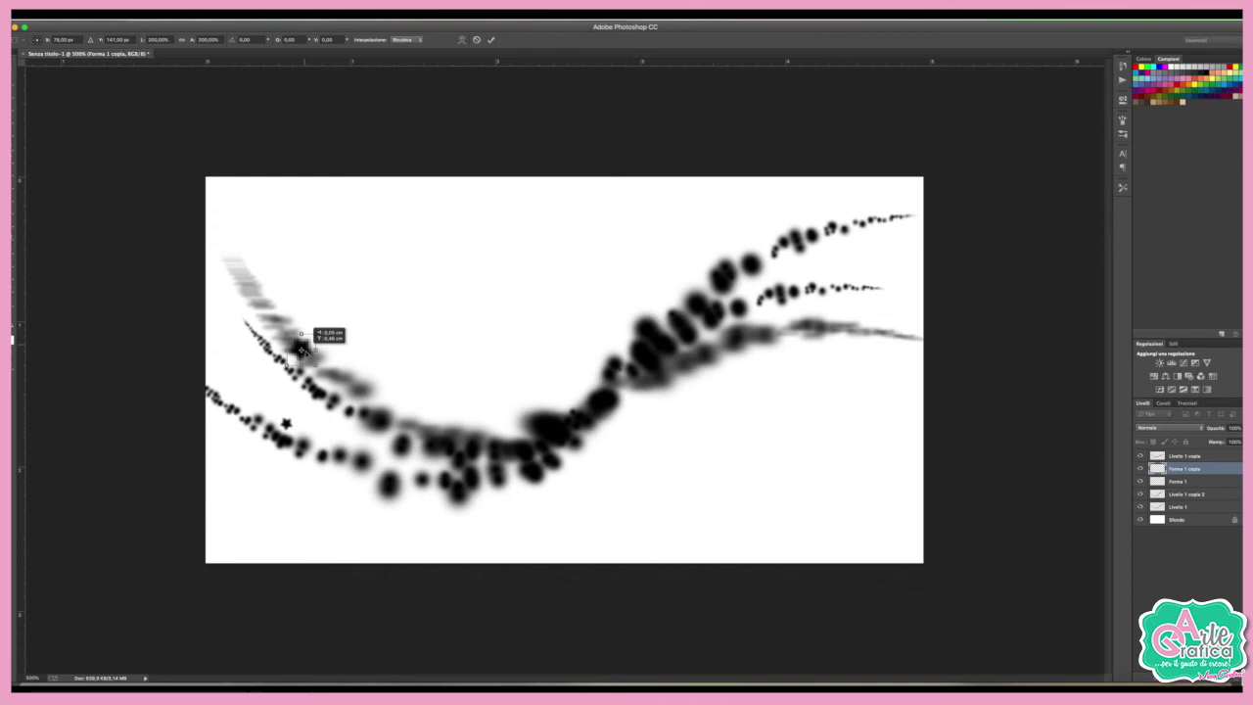
key("Return")
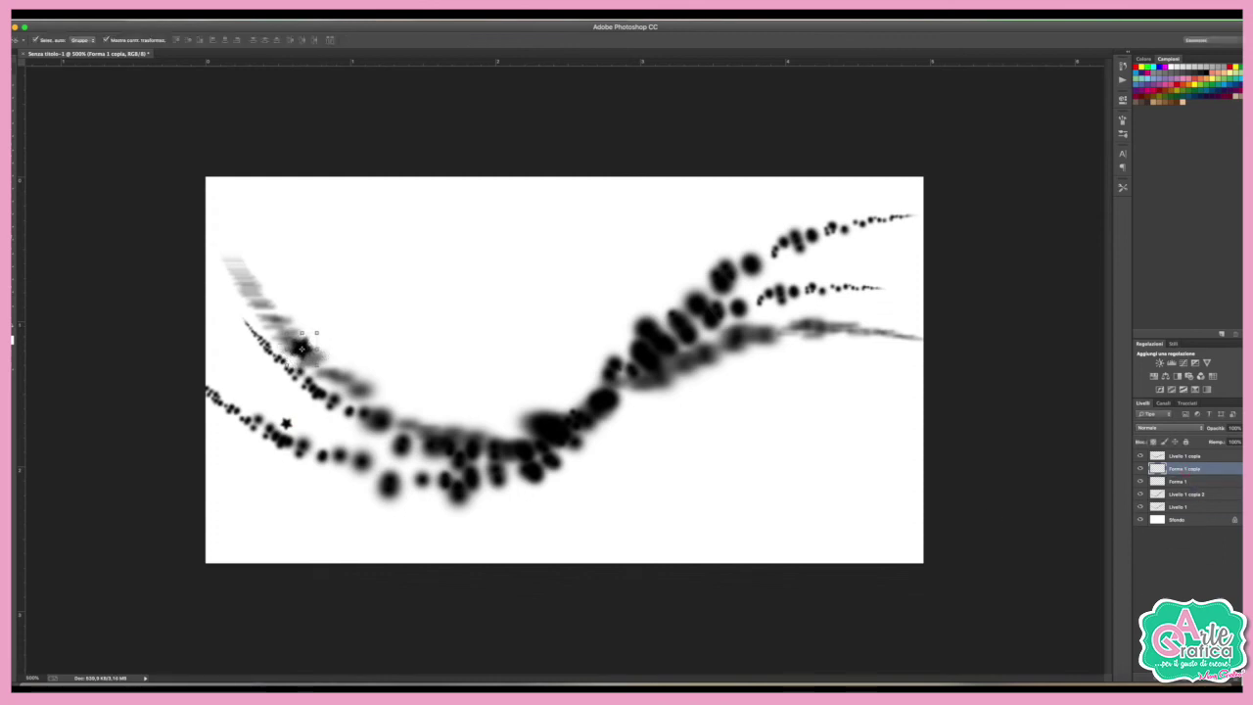
- Add star copies on the upper and lower right trails, enlarging the last one
key("ctrl+j")
key("ctrl+shift+bracketright")
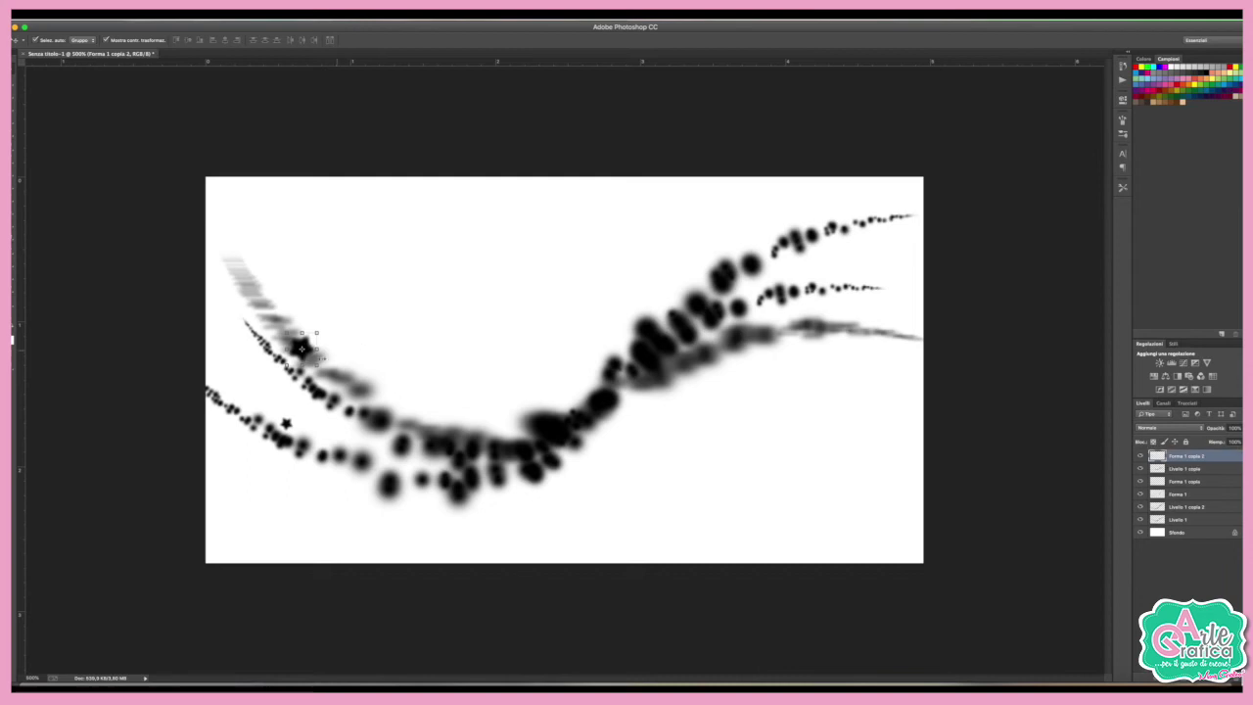
mouse_move(305, 349)
left_mouse_down()
mouse_move(794, 264)
mouse_move(867, 311)
left_mouse_up()
key("ctrl+j")
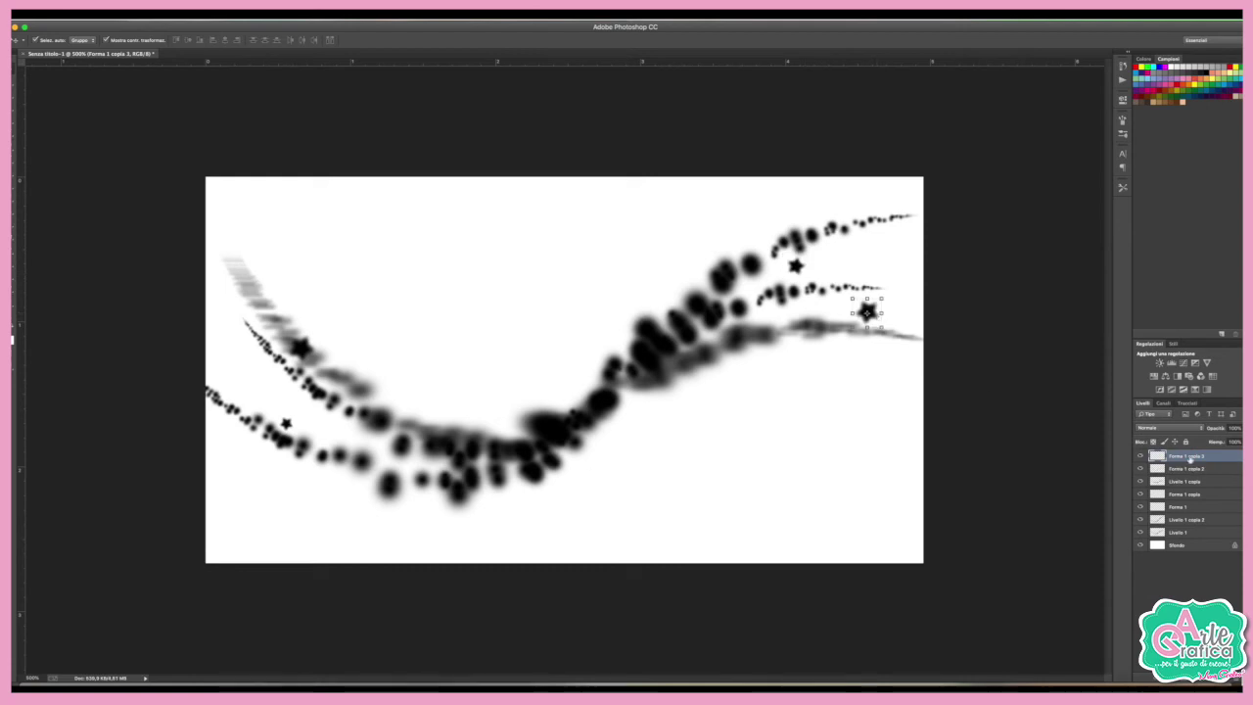
key("ctrl+j")
key("ctrl+t")
mouse_move(882, 298)
left_mouse_down()
mouse_move(897, 283)
mouse_move(885, 249)
left_mouse_up()
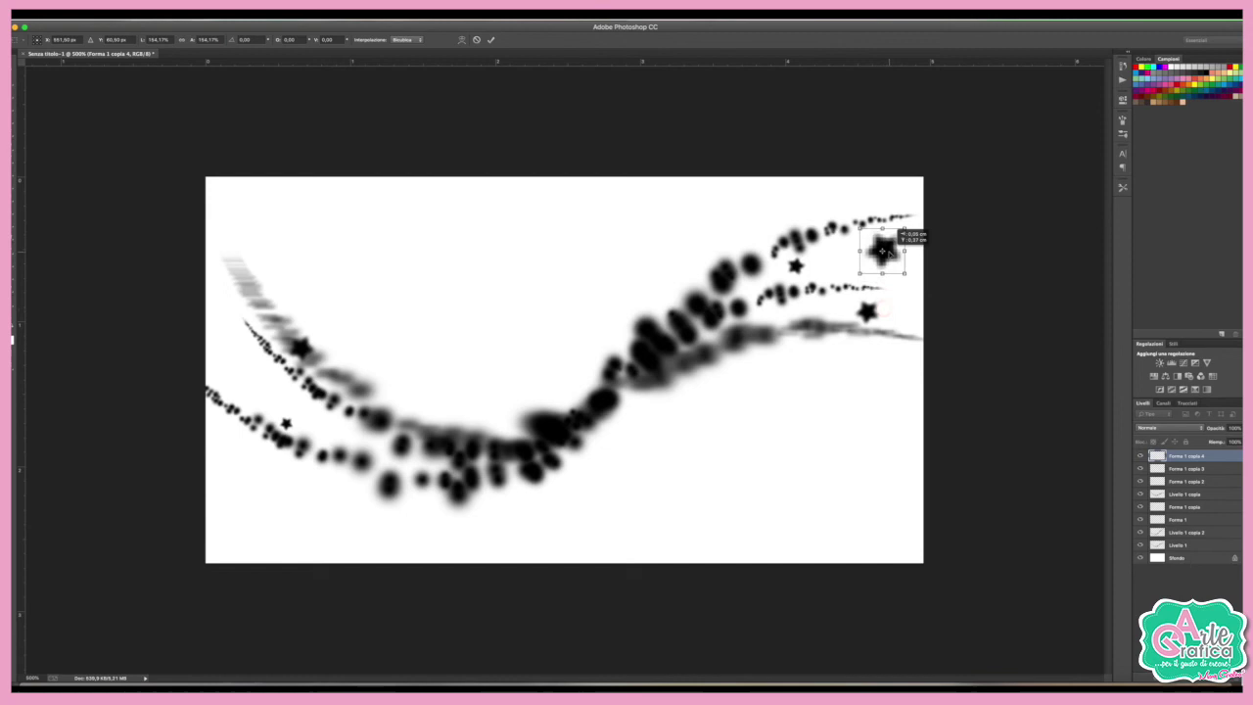
key("Return")
- Copy the first small star, move it toward the upper trail, and shrink it slightly
left_click(1194, 520)
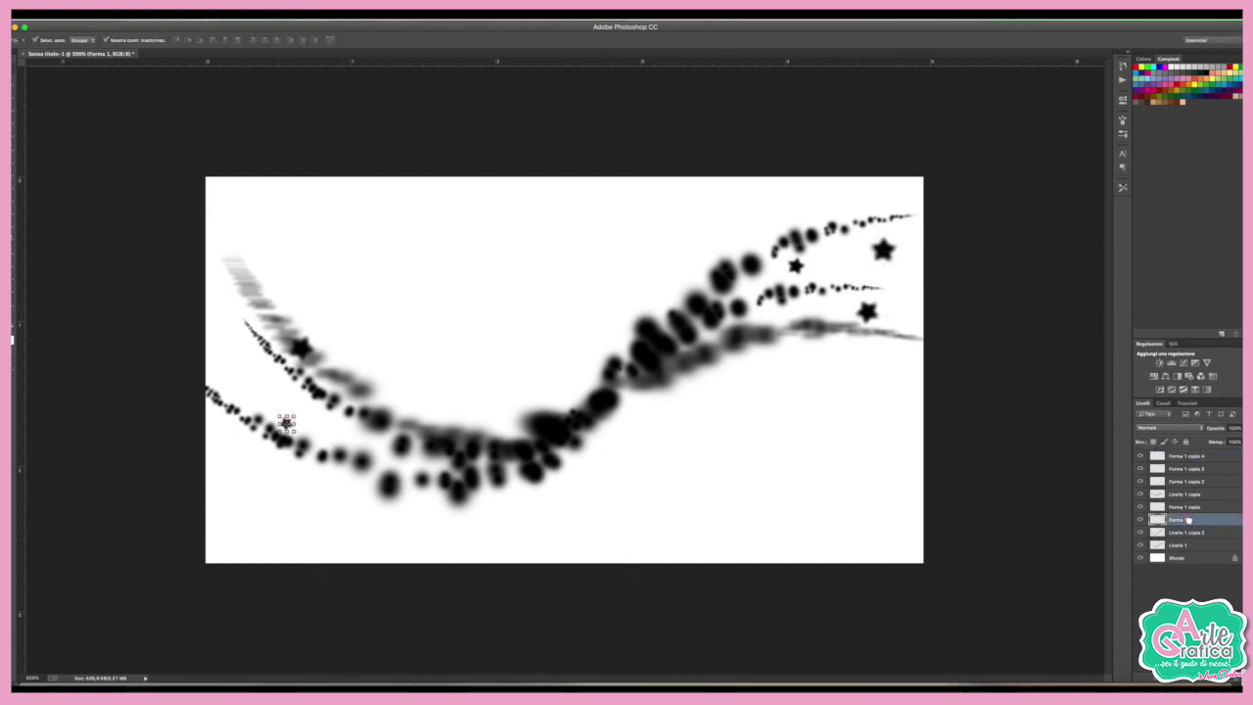
key("ctrl+j")
key("ctrl+t")
left_click_drag(286, 421, 265, 375)
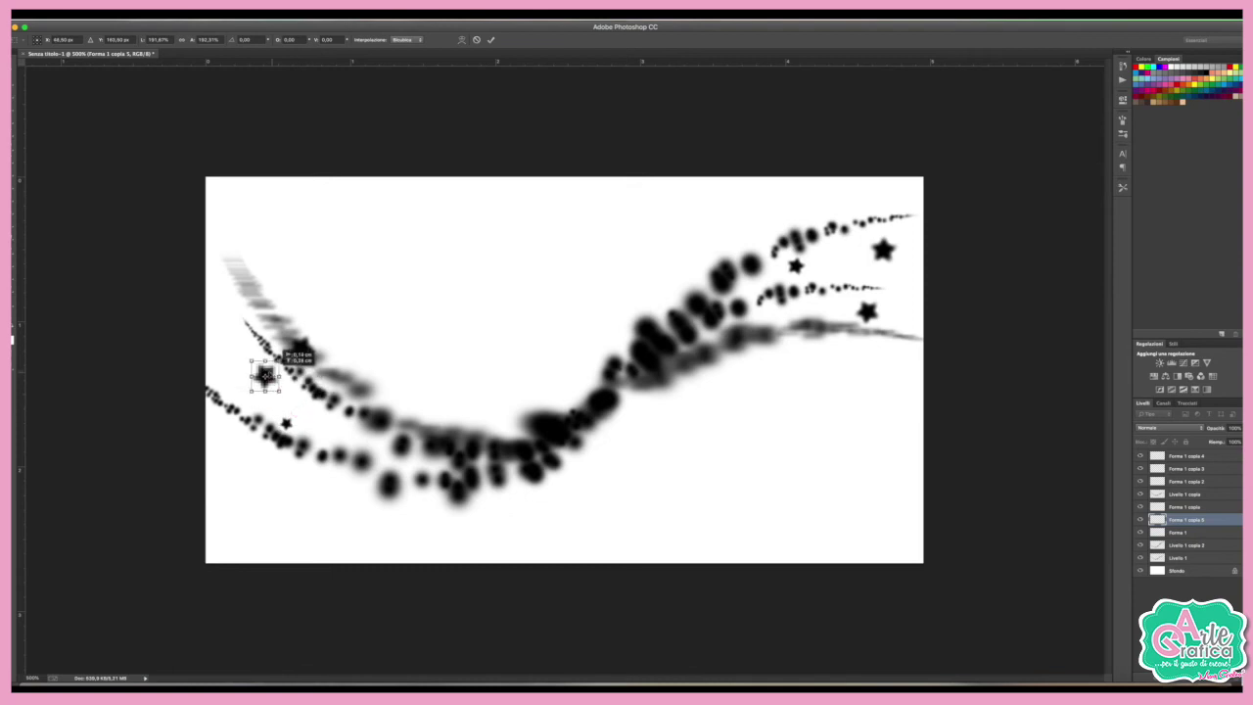
key("Return")
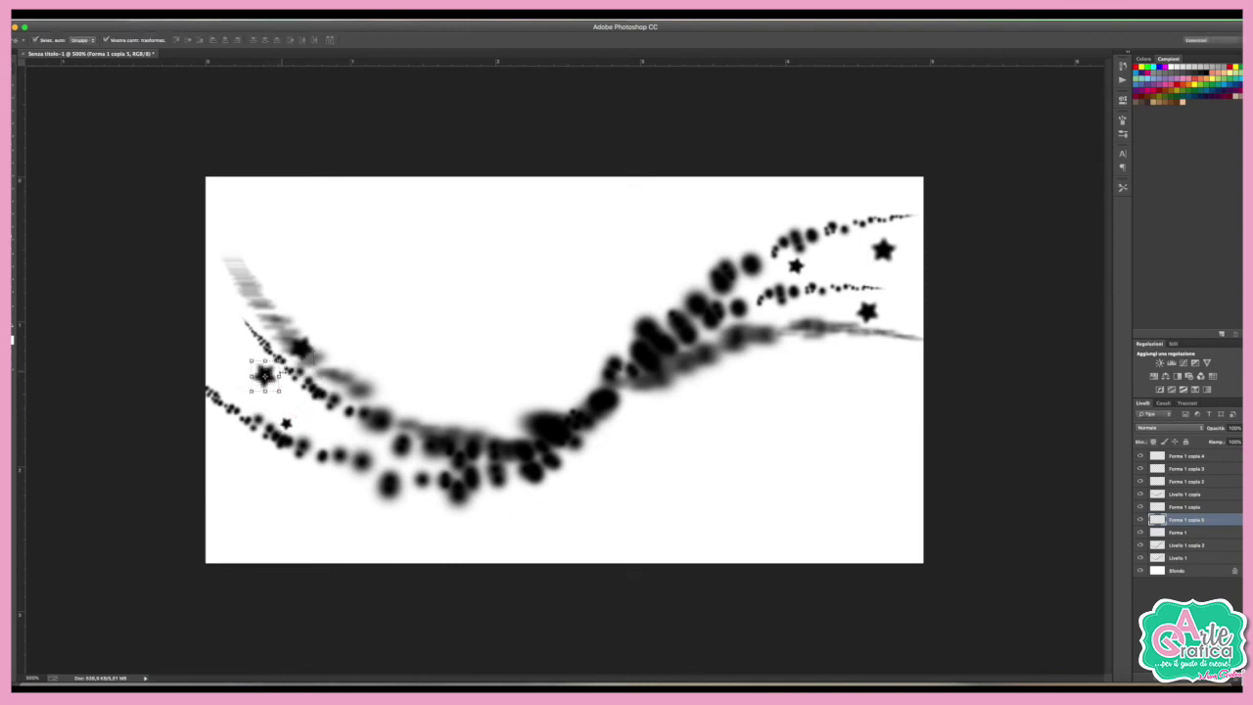
key("ctrl+t")
left_click_drag(281, 358, 276, 363)
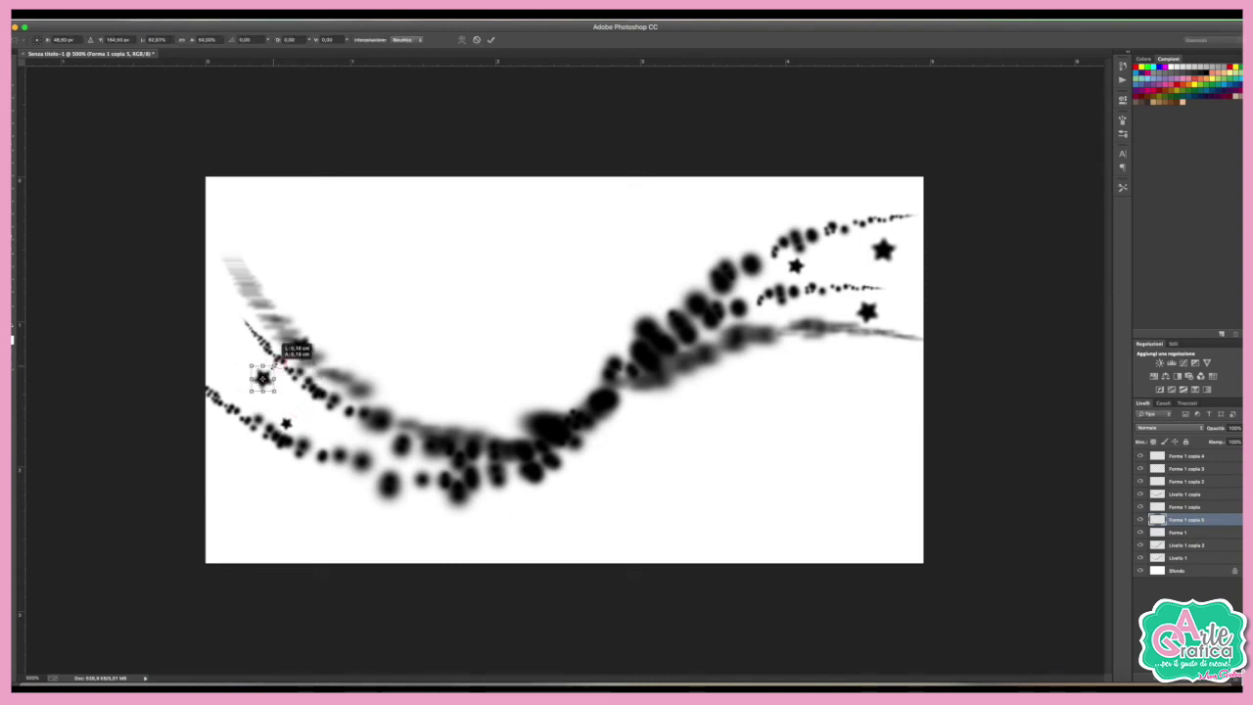
key("Return")
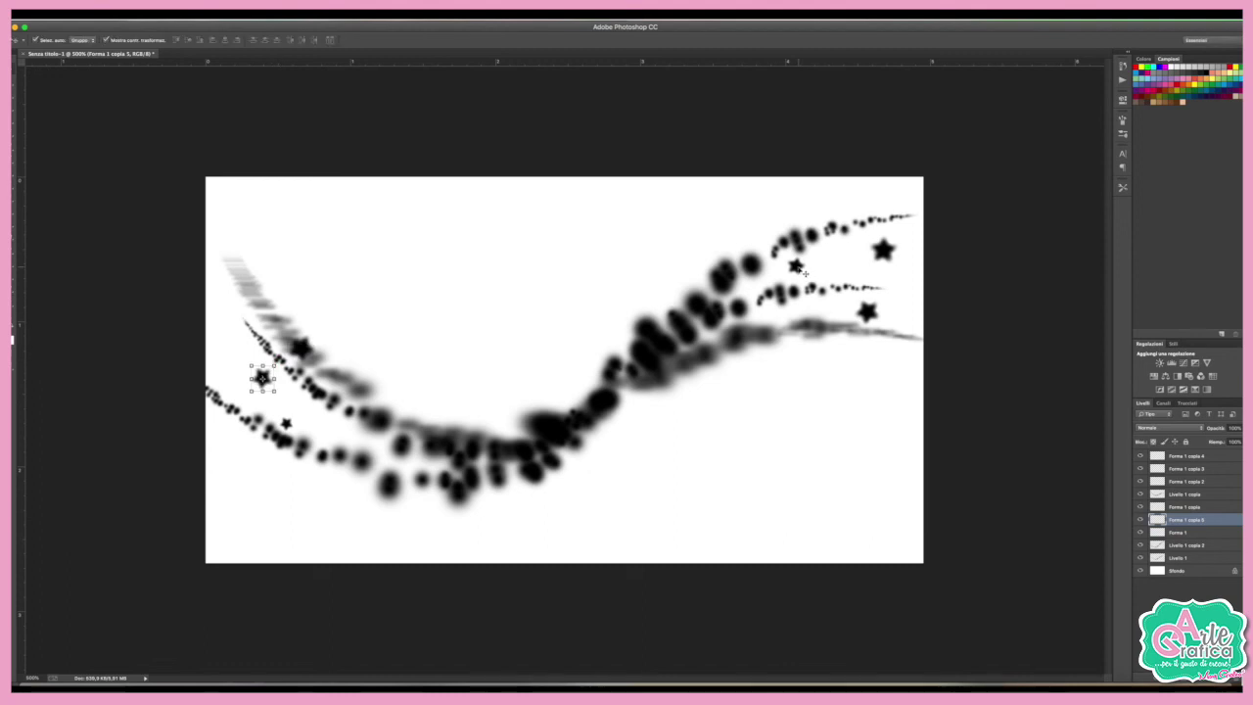
left_click(799, 268)
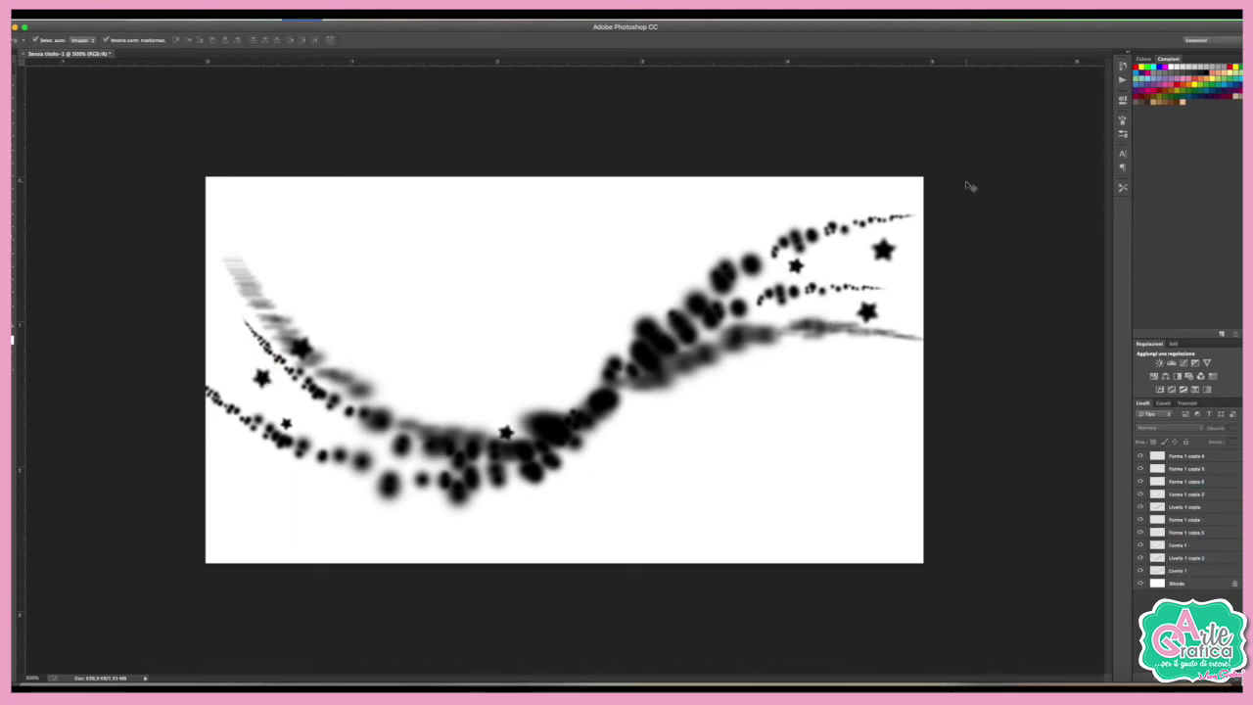
- Hide the white Sfondo background layer
key("ctrl+minus")
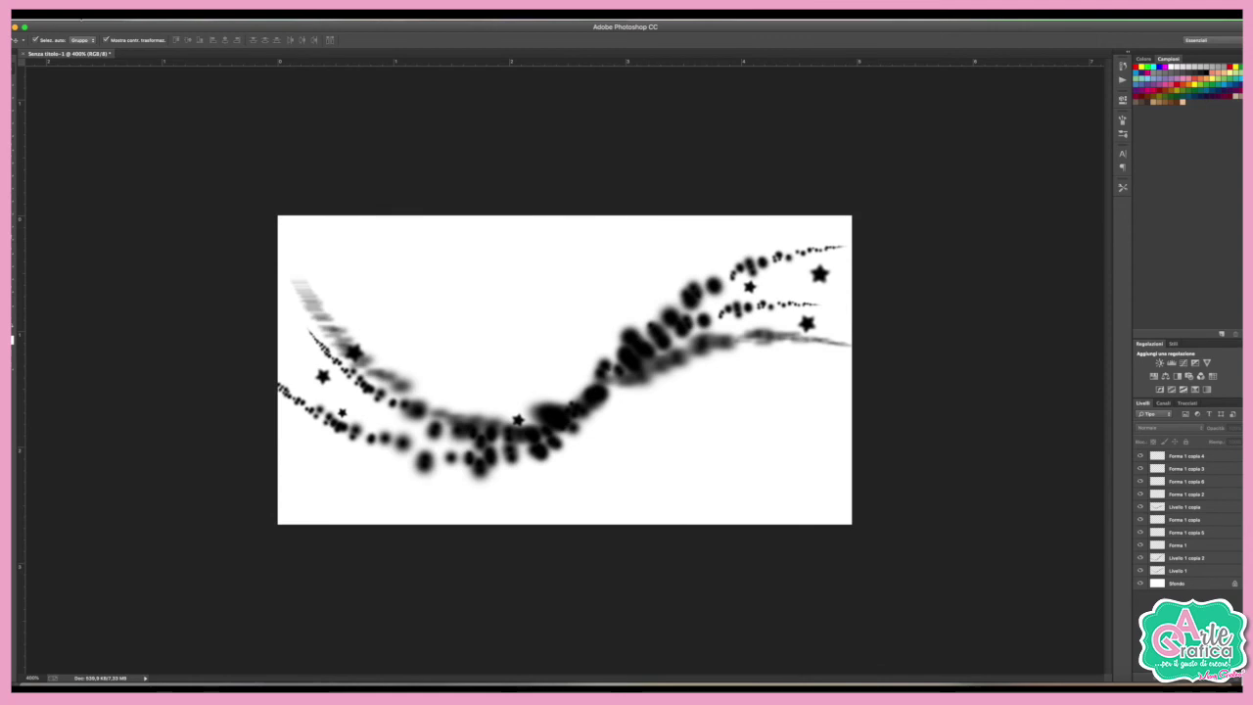
left_click(108, 14)
left_click(1142, 586)
left_click(1141, 583)
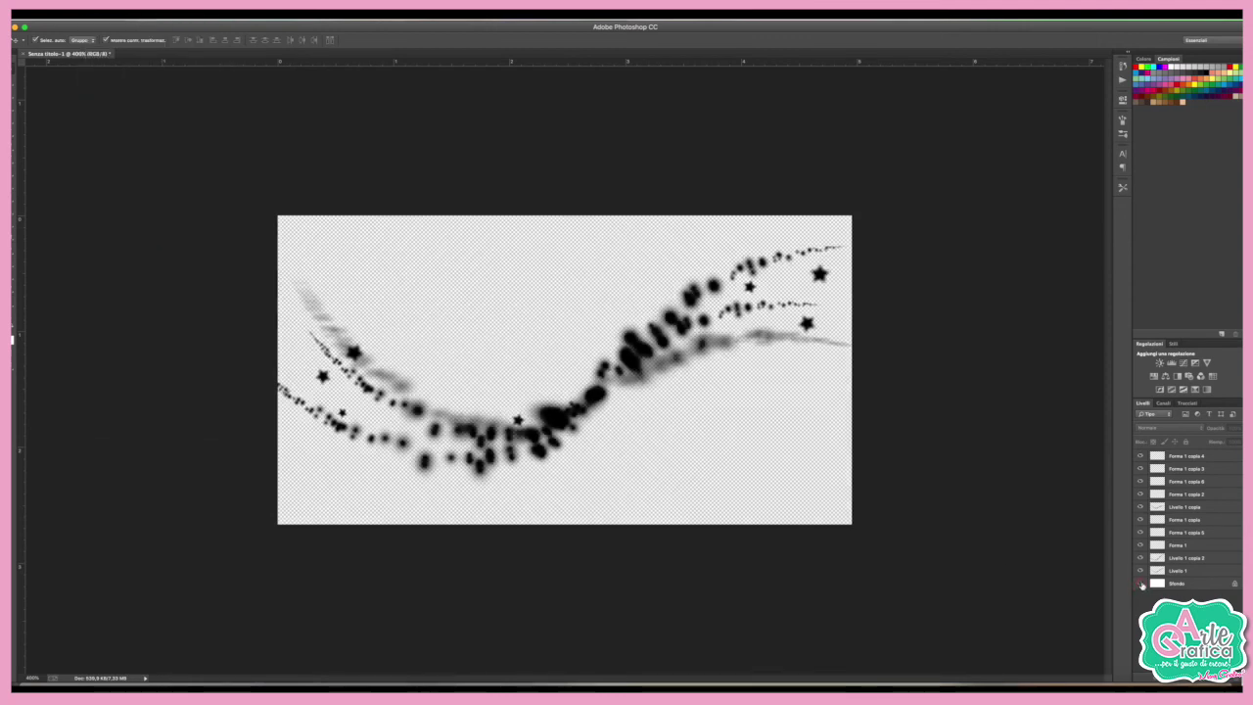
- Scale all trail and star layers together to about 91% and nudge them right and down
left_click(1180, 457)
left_click(1199, 570, "shift")
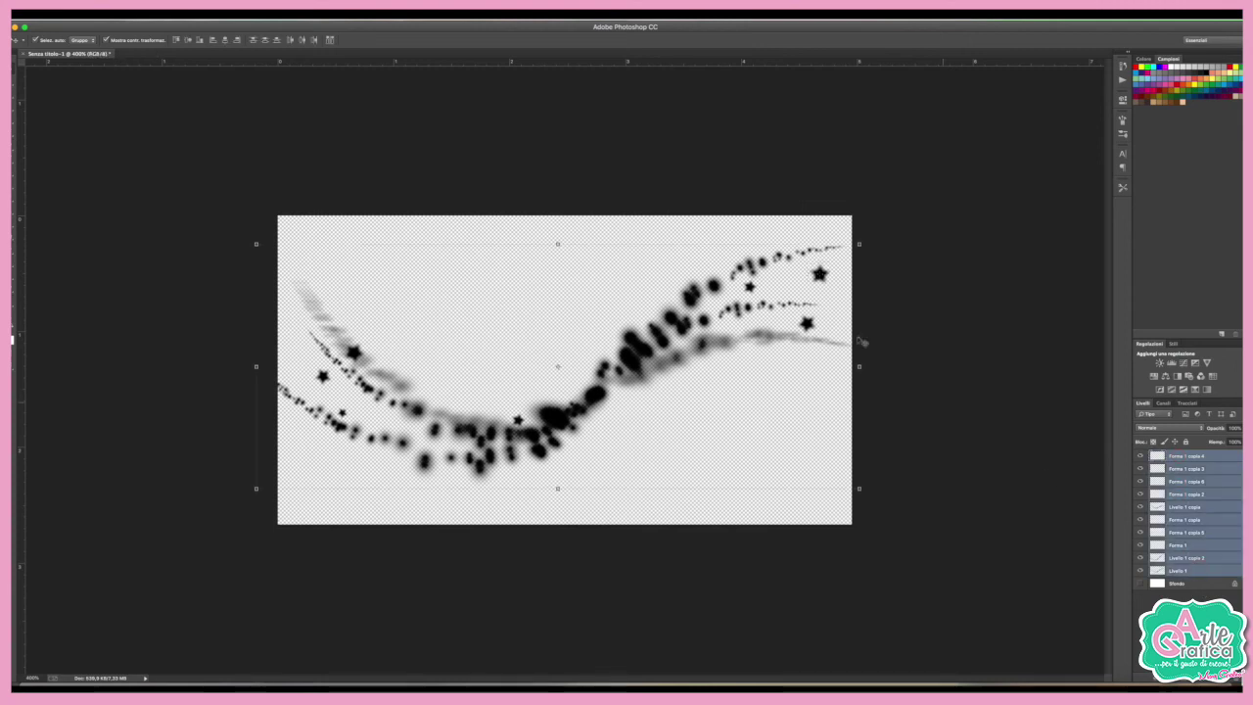
left_click_drag(858, 243, 833, 254)
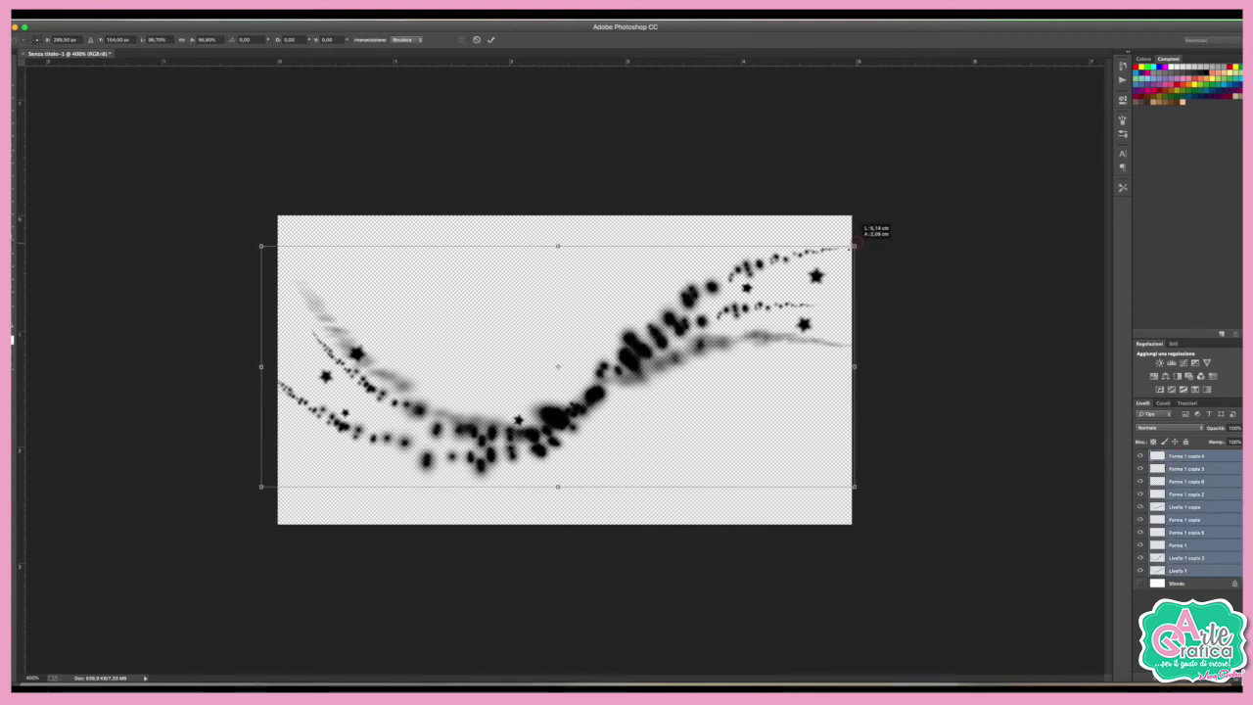
key("Return")
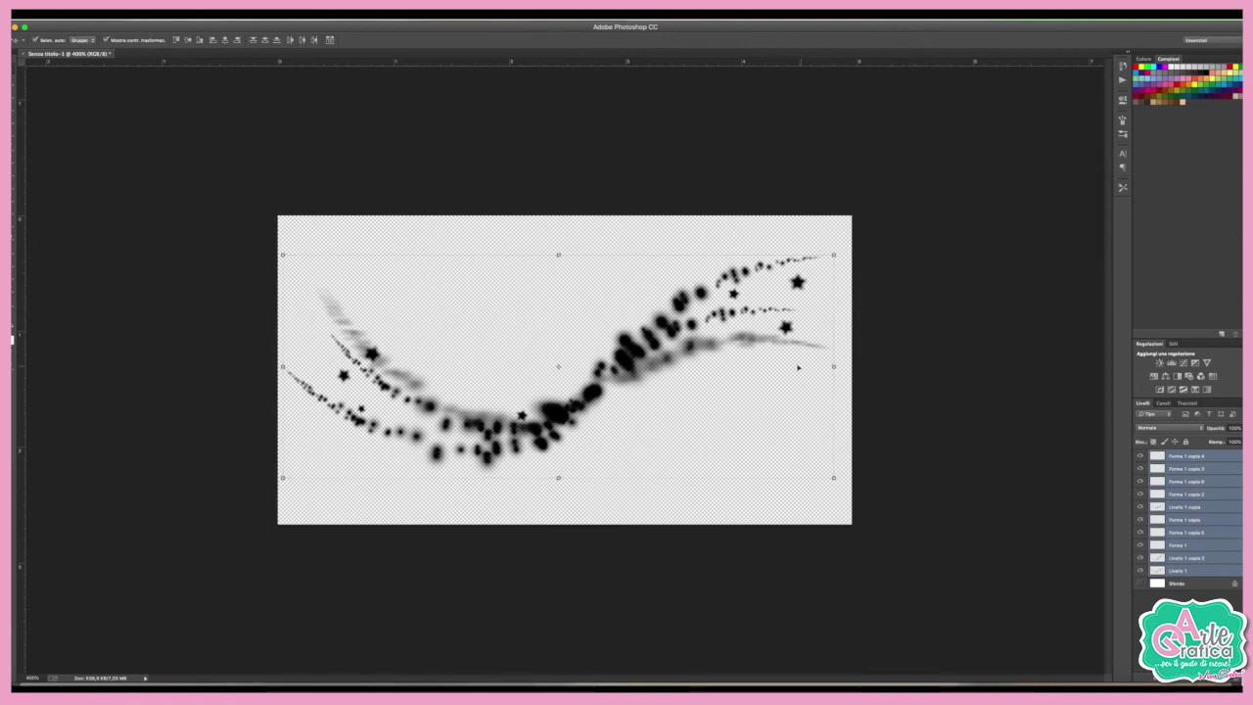
left_click_drag(786, 326, 794, 330)
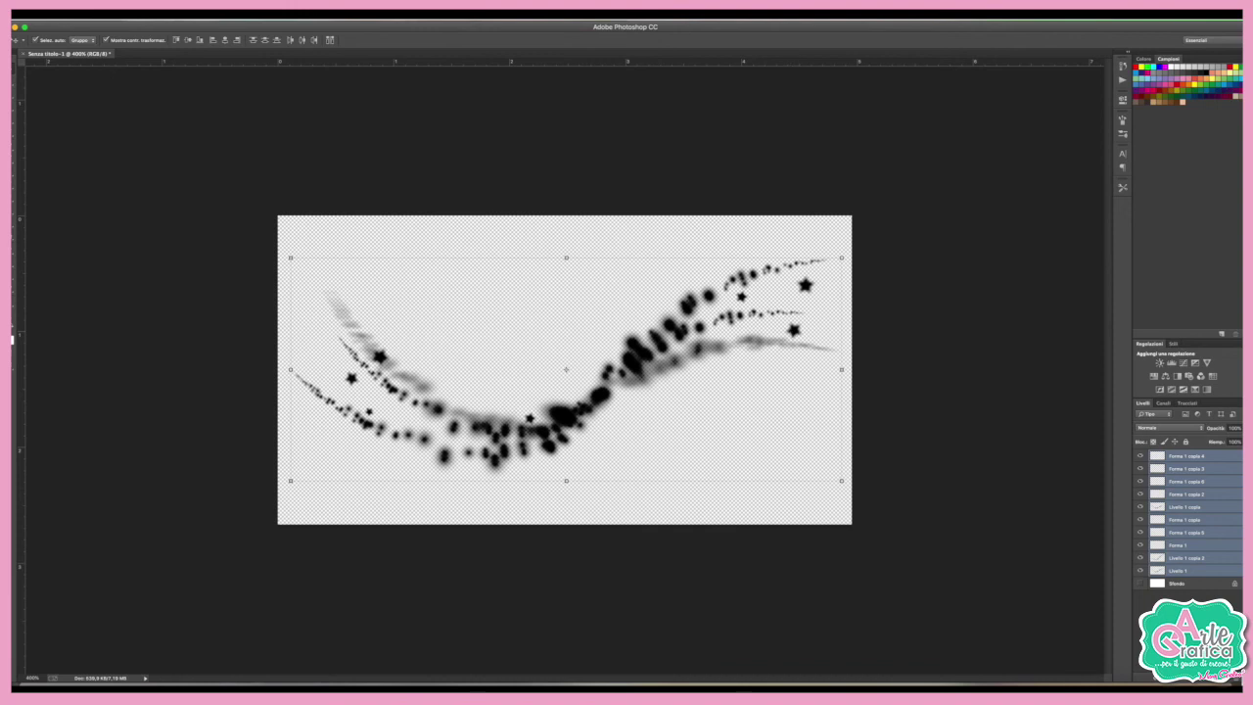
left_click(117, 14)
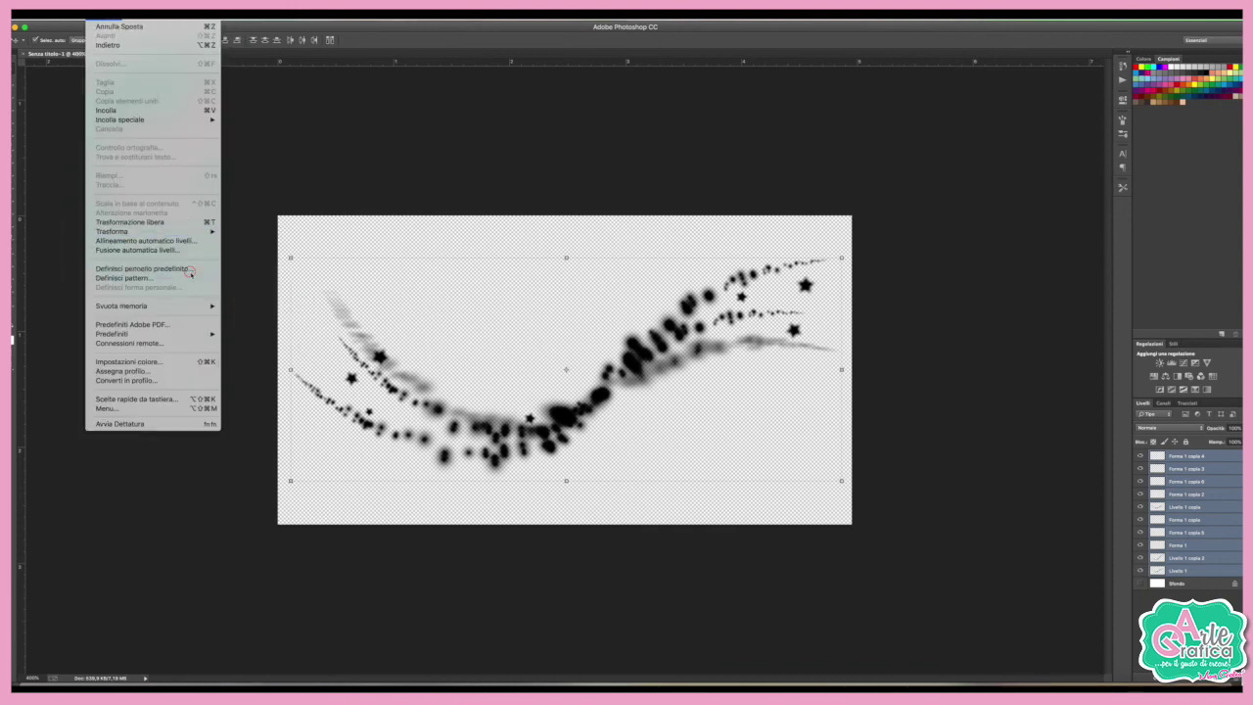
- Define the trail artwork as a new brush preset named 'luce 2'
left_click(190, 270)
type("luce 2")
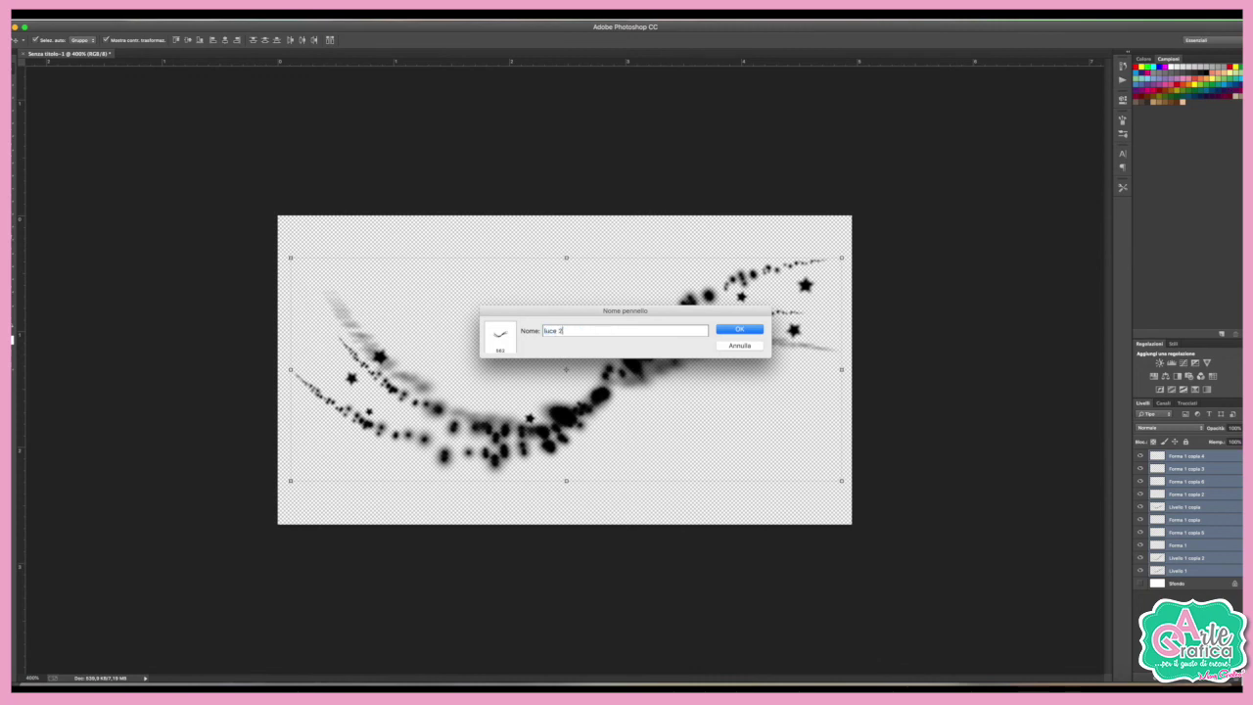
key("Return")
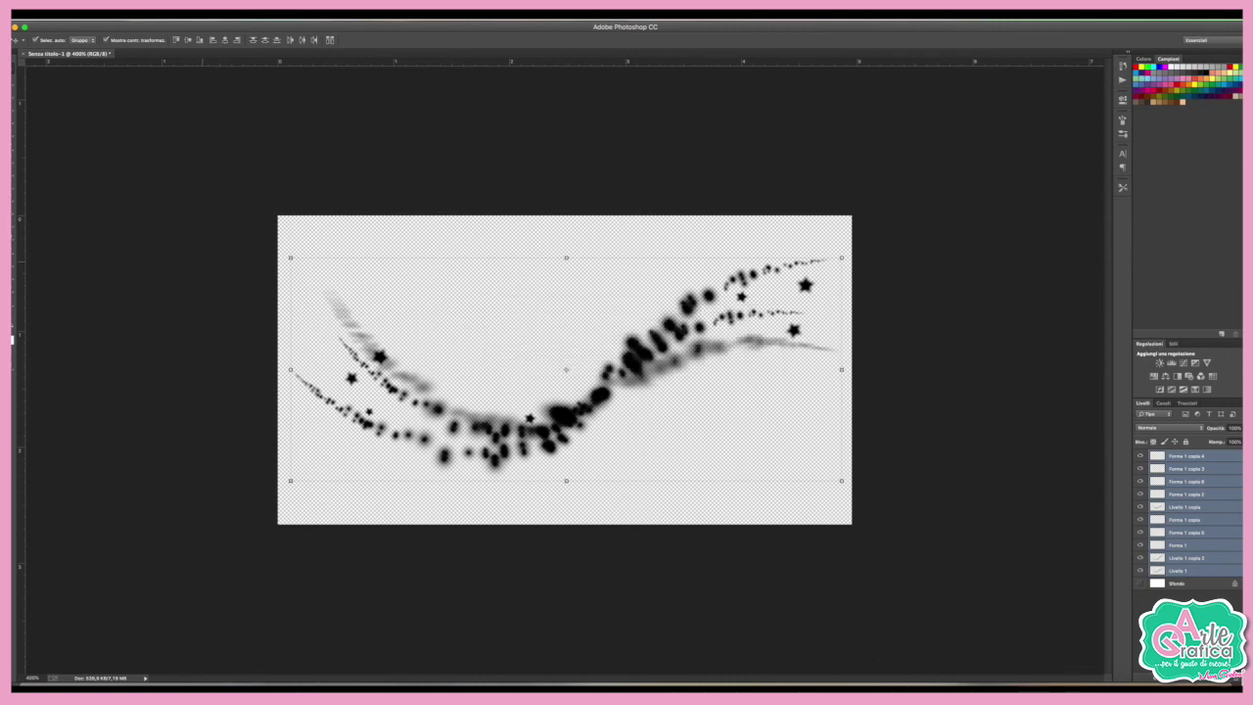
- Stamp the 982 px trail brush in yellow on a new layer over the open book
key("b")
left_click(40, 41)
scroll(98, 225, "down", 5)
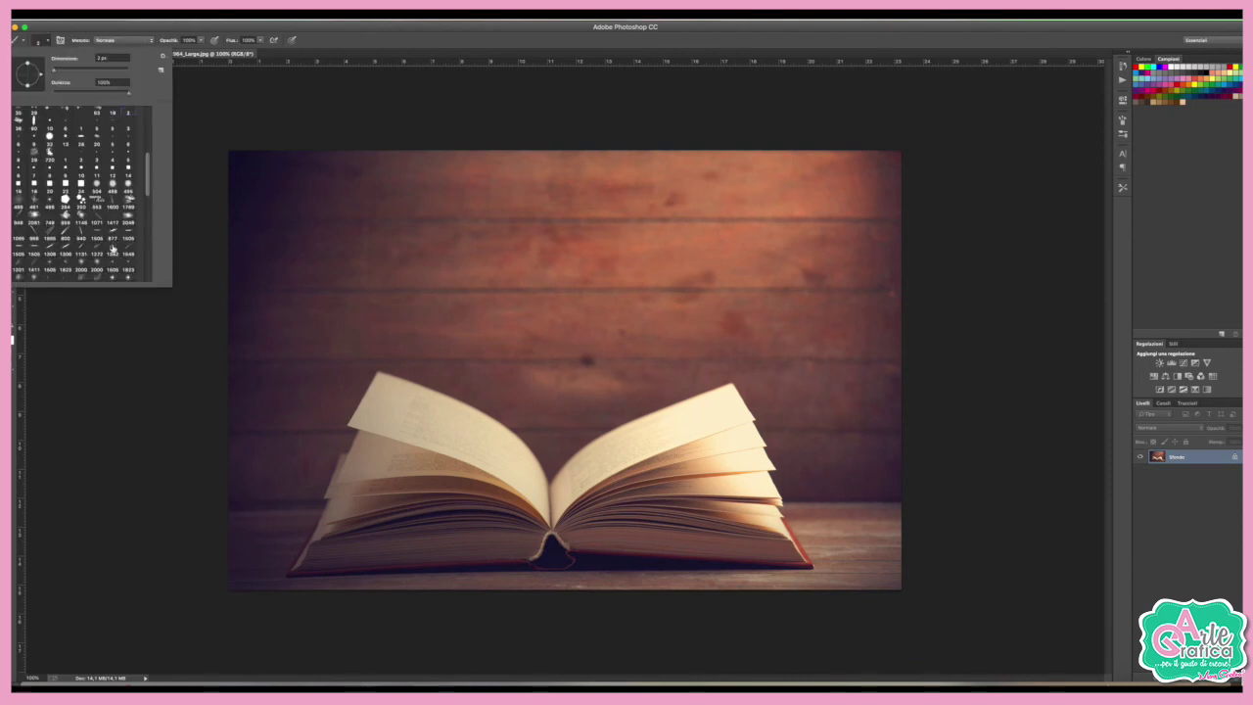
left_click(88, 276)
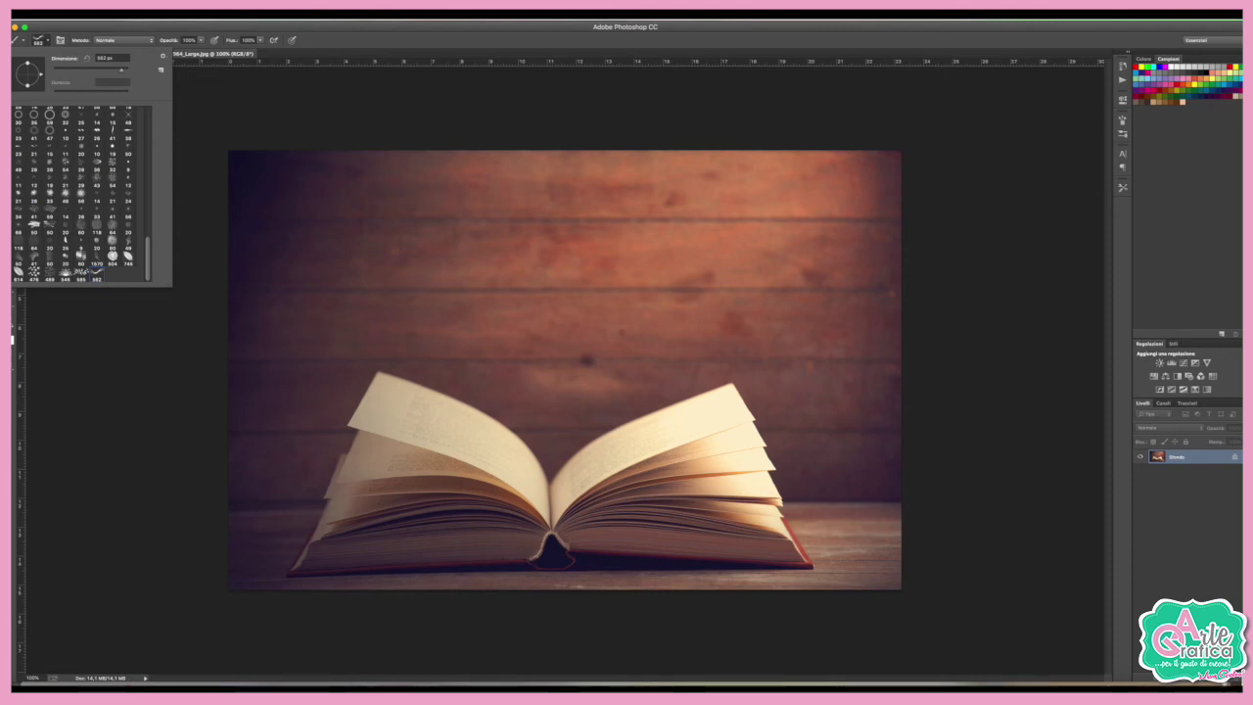
key("ctrl+shift+alt+n")
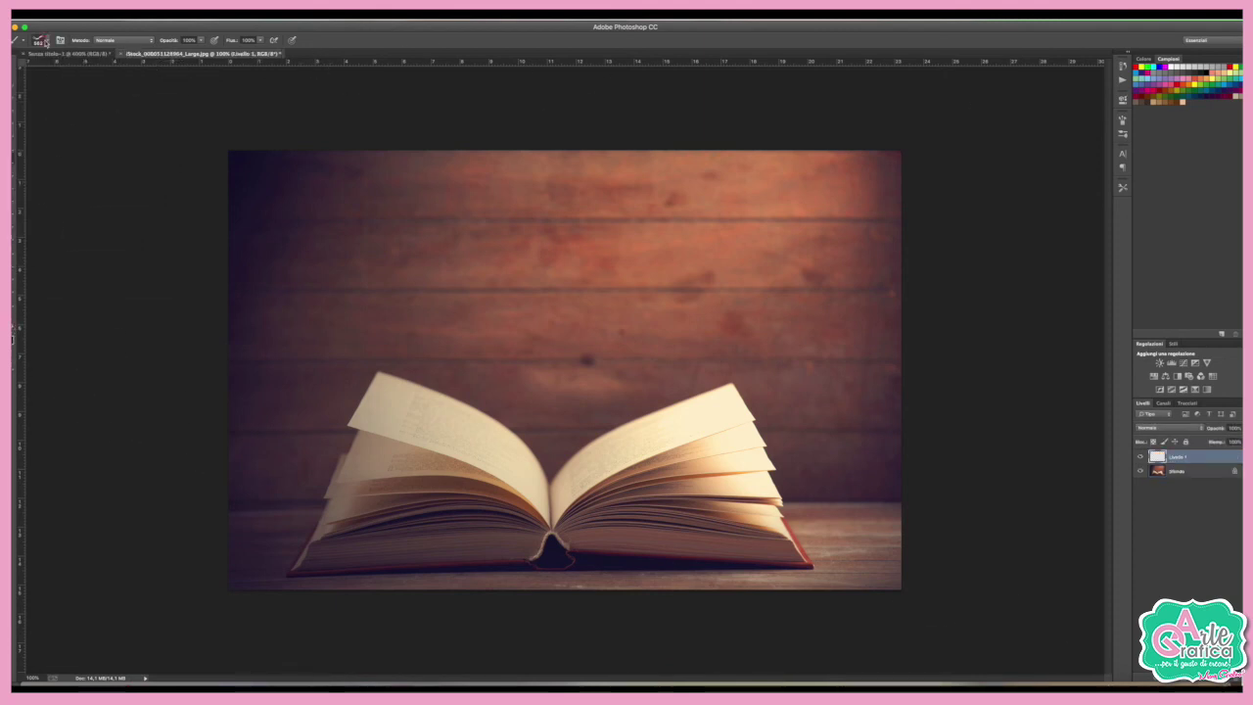
left_click(39, 41)
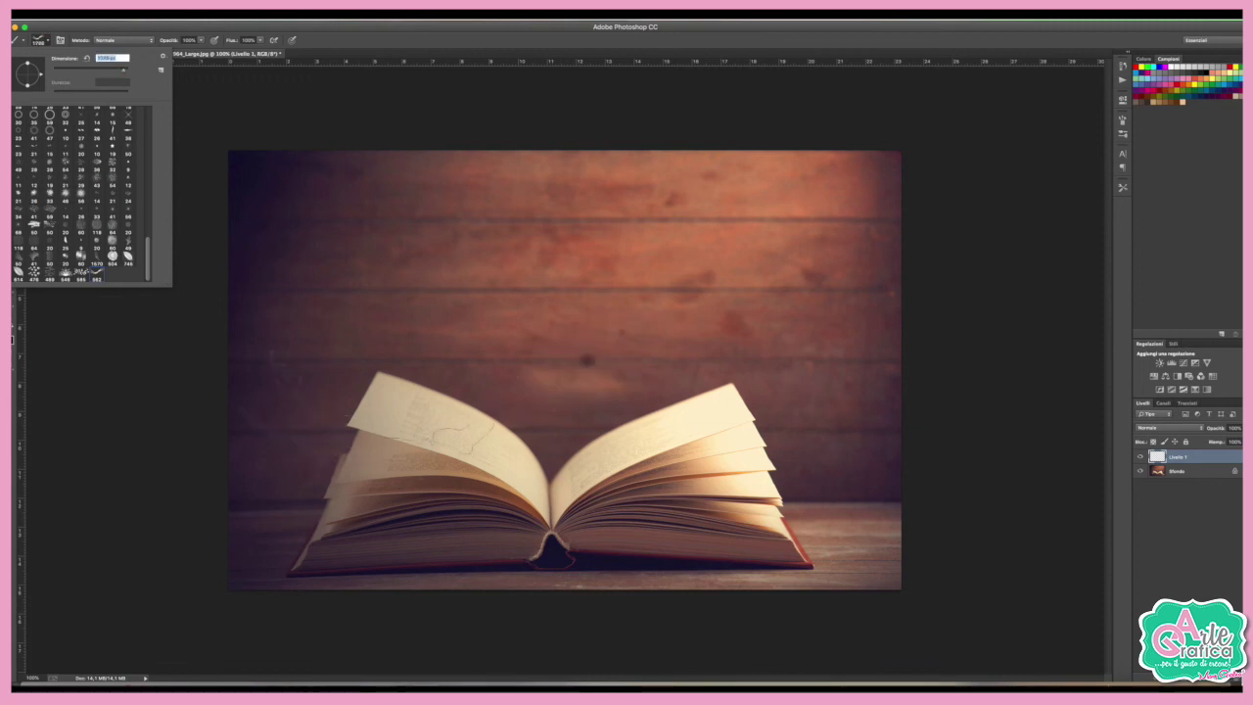
key("Return")
left_click(602, 431)
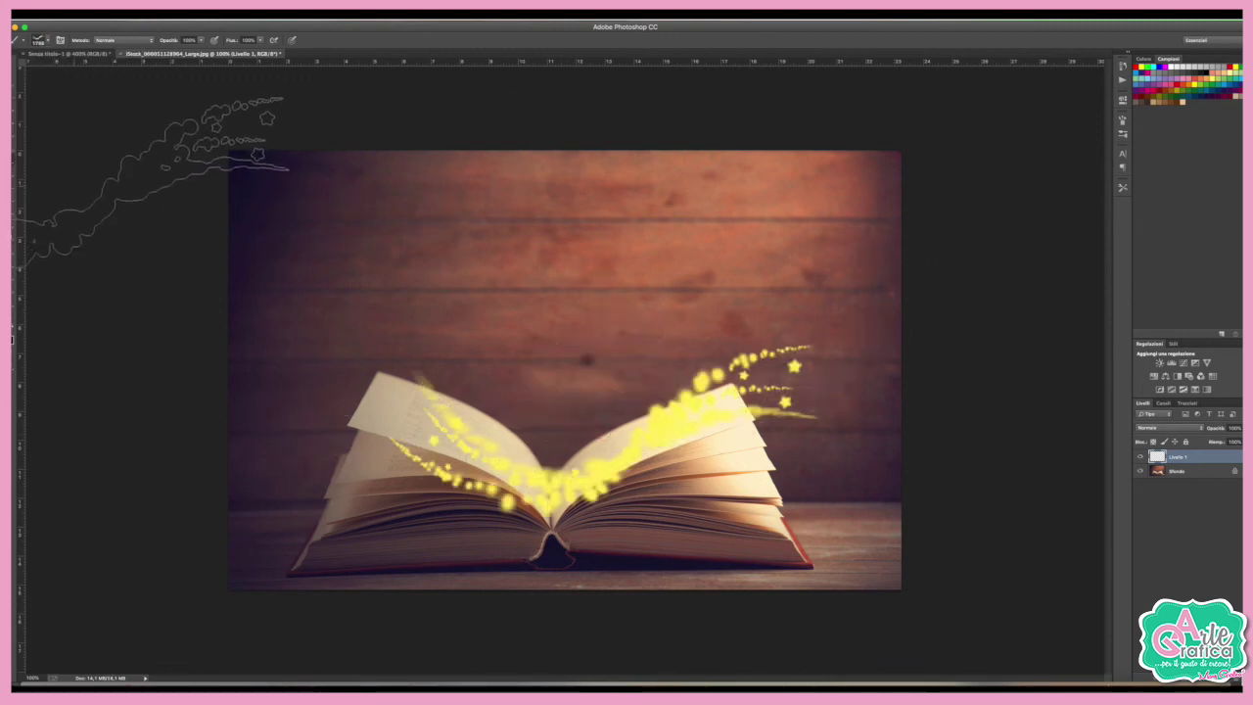
- Enlarge the yellow sparkle trail and shift it into place over the book
key("v")
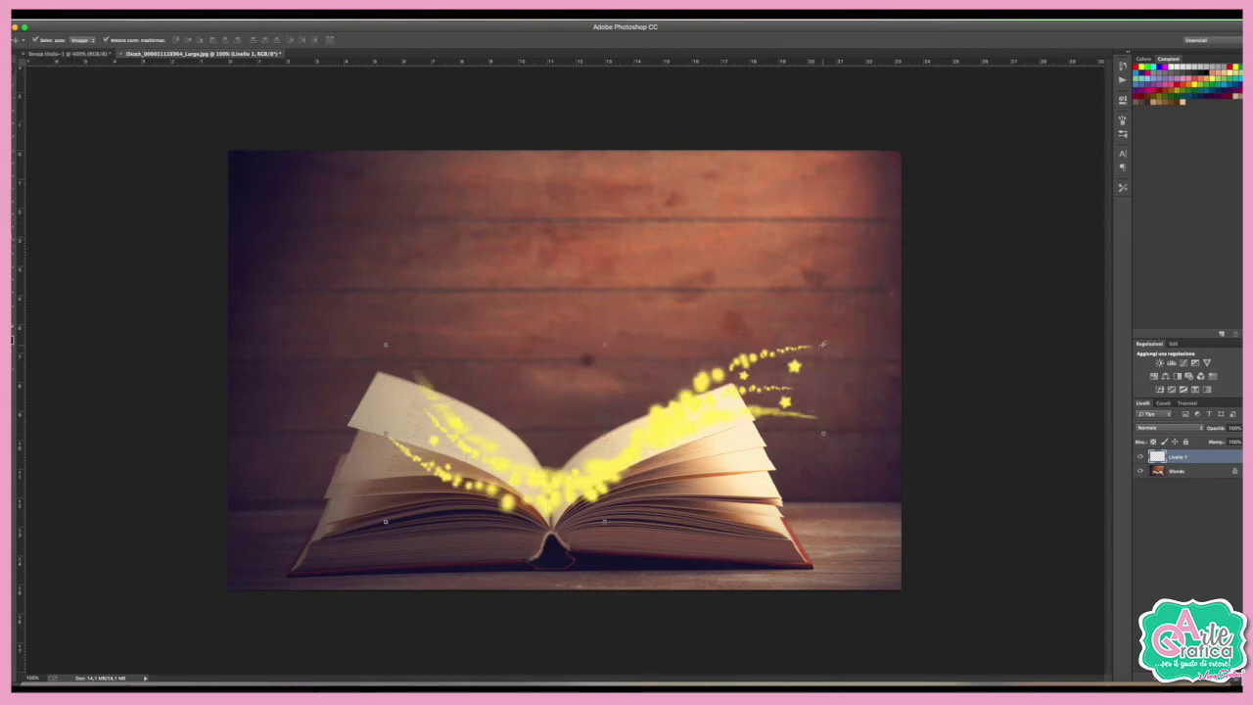
left_click_drag(823, 344, 859, 308)
left_click_drag(607, 490, 589, 471)
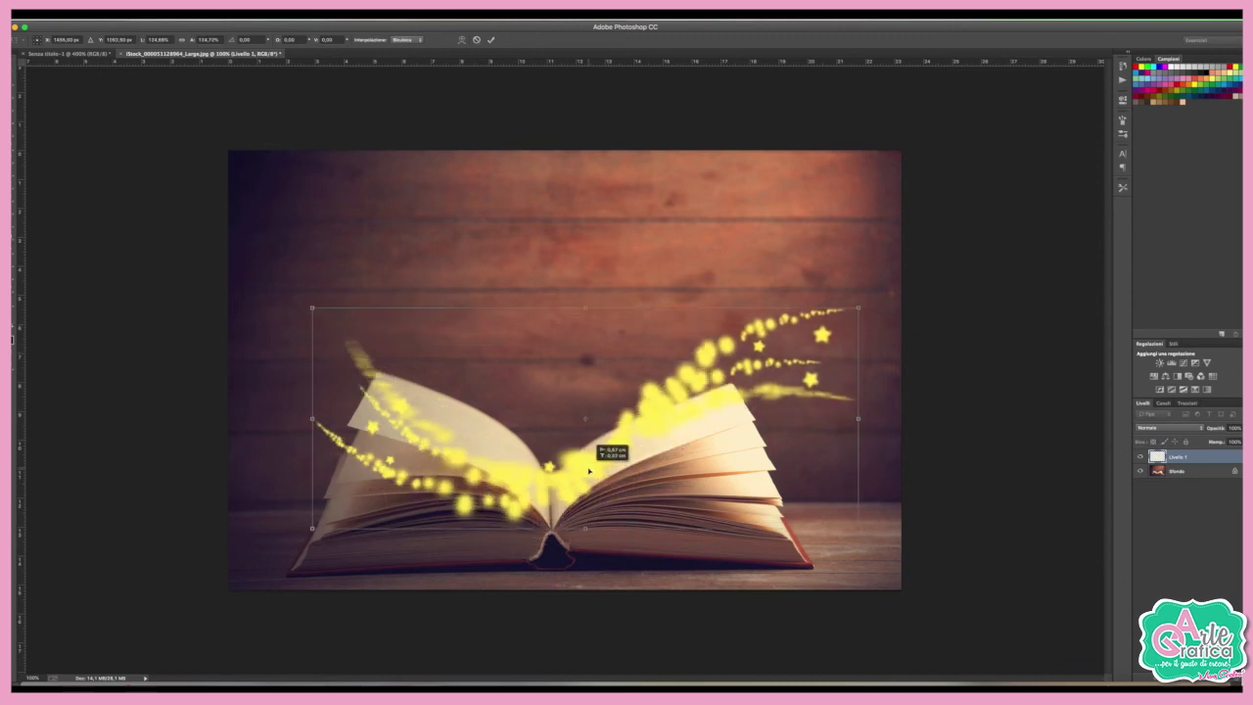
key("Return")
- Set the sparkle layer's blend mode to Scolora
left_click(1175, 429)
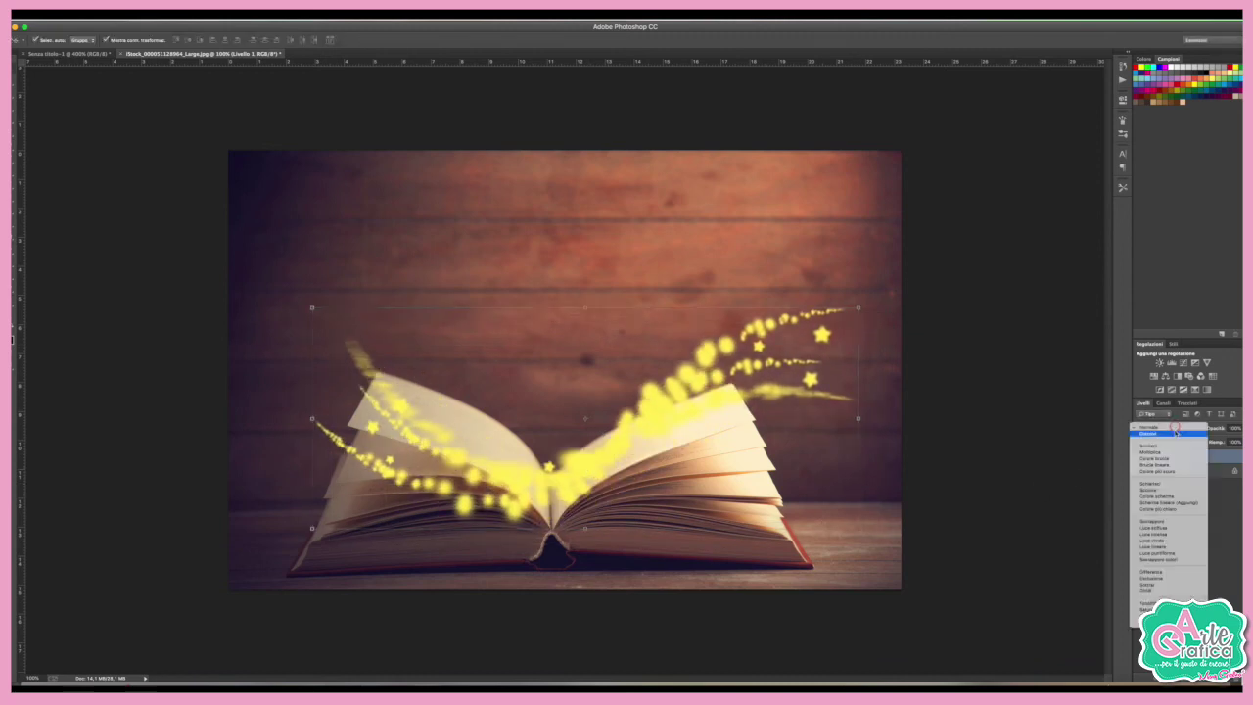
left_click(1156, 490)
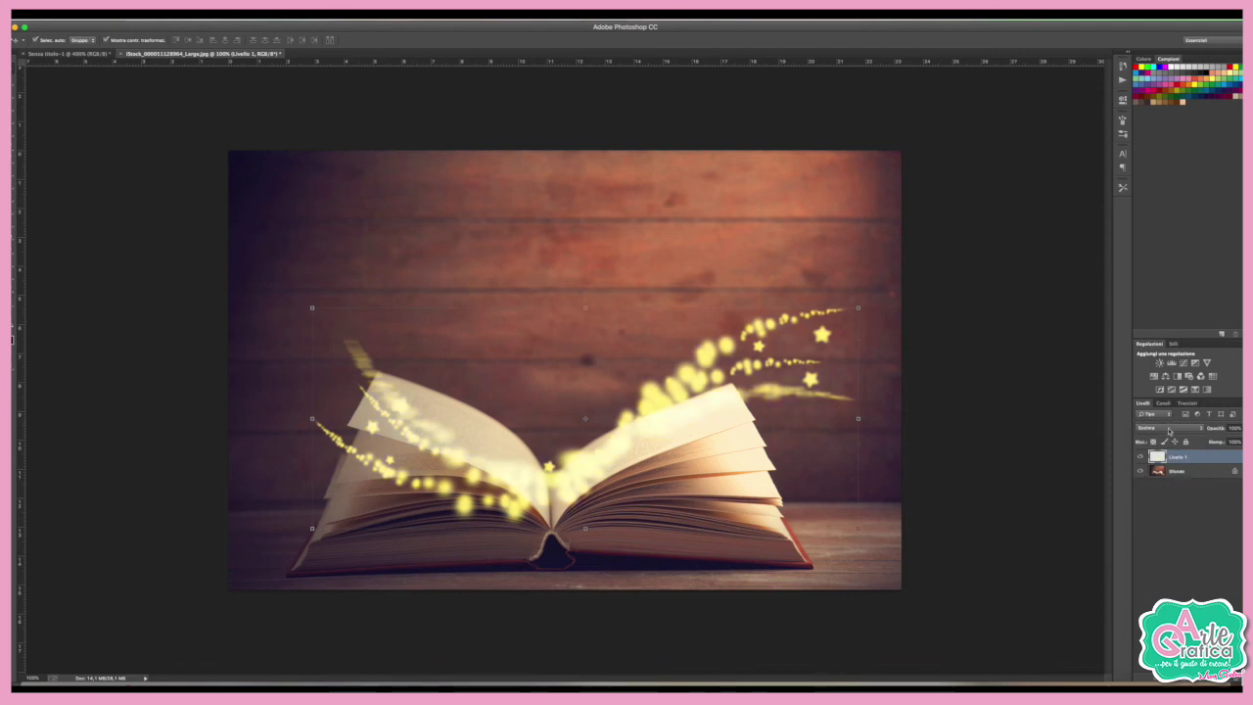
left_click(1168, 431)
left_click(1040, 425)
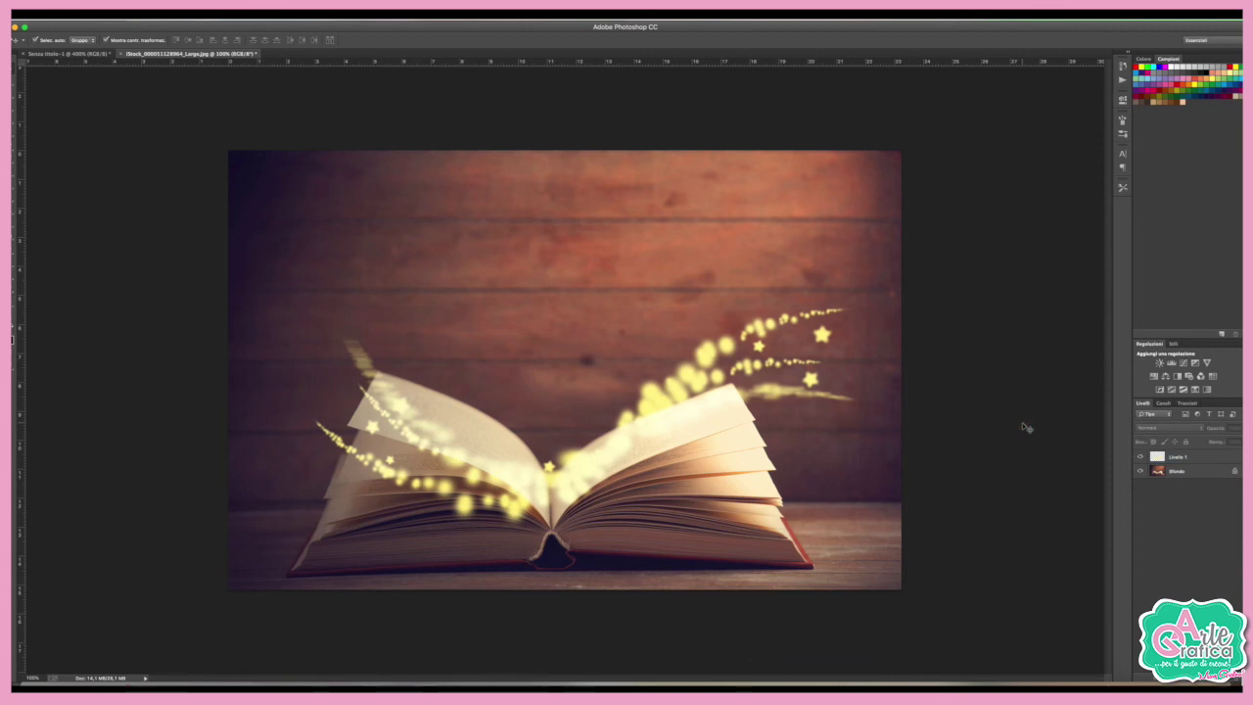